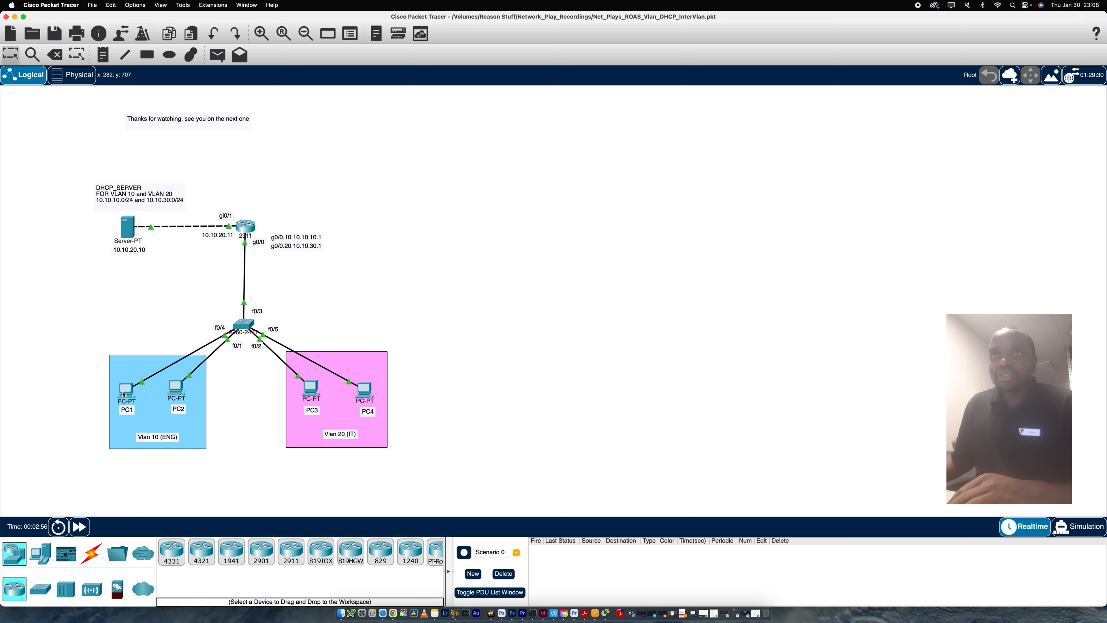
Open the command line interface of the switch linking the VLAN 10 and VLAN 20 PCs and widen its window
mouse_move(123, 394)
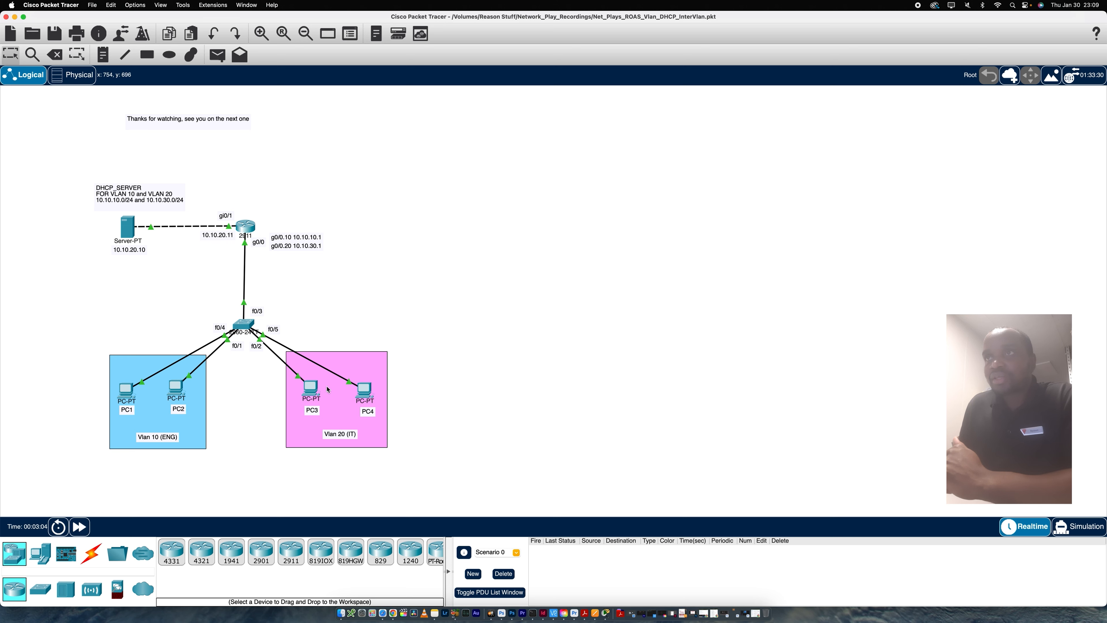
mouse_move(316, 389)
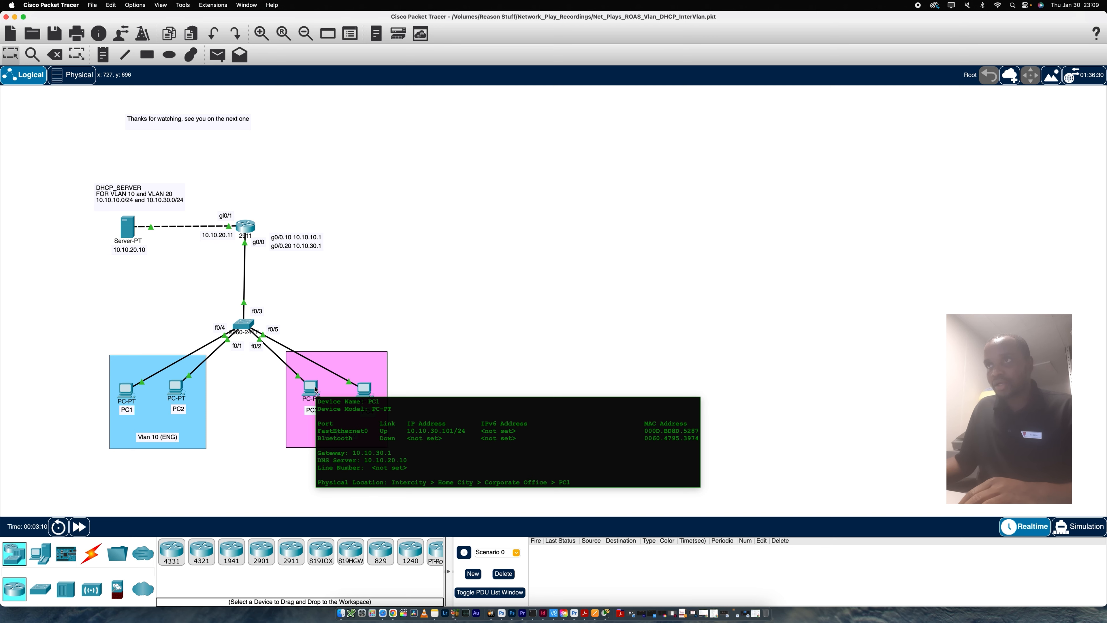
click(243, 325)
drag(472, 172, 287, 135)
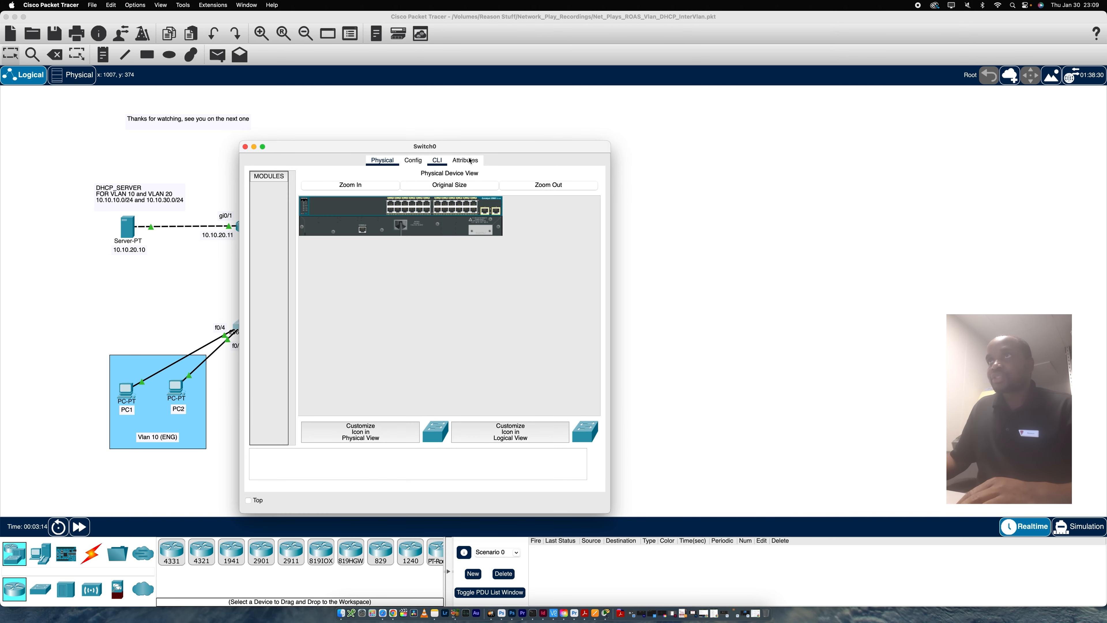
click(445, 162)
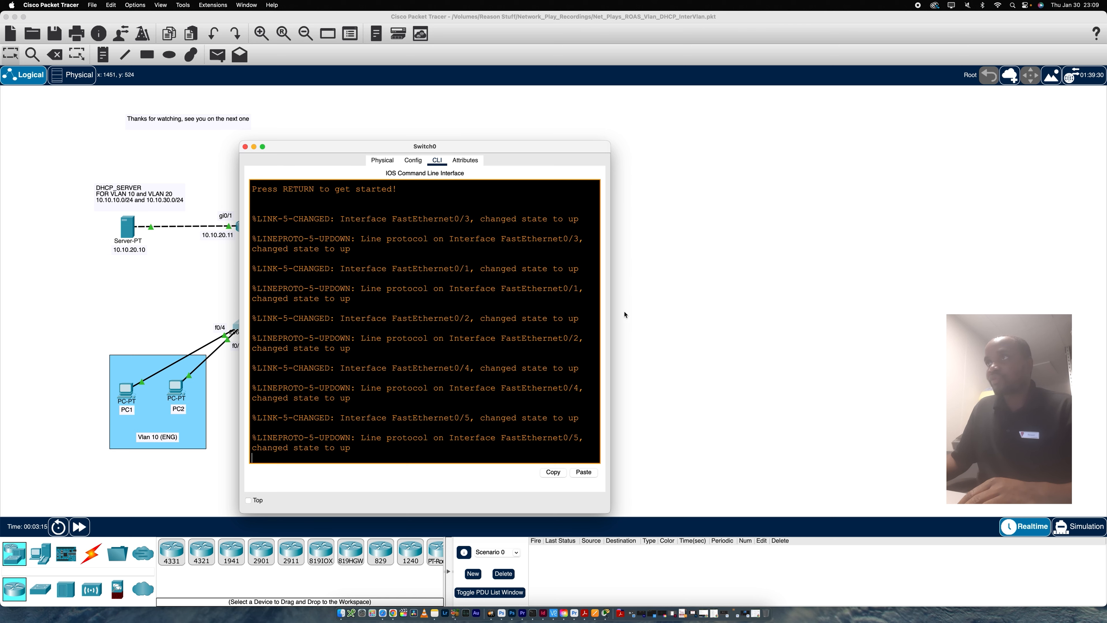
drag(611, 311, 803, 306)
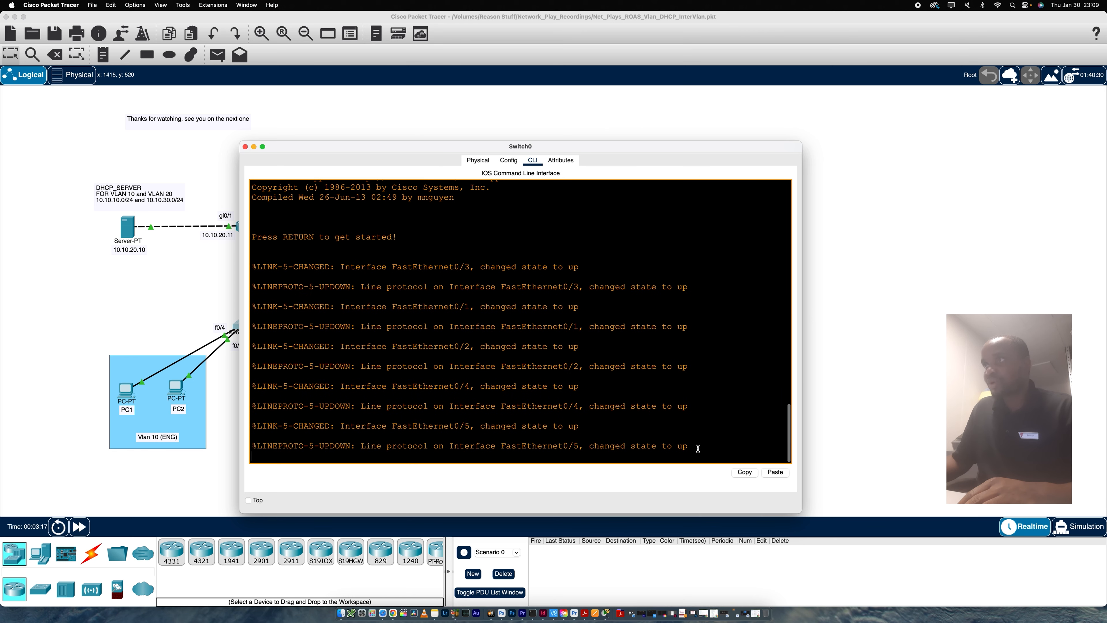
Start the switch's console session and enter privileged EXEC mode with the en command
key(Return)
text(e)
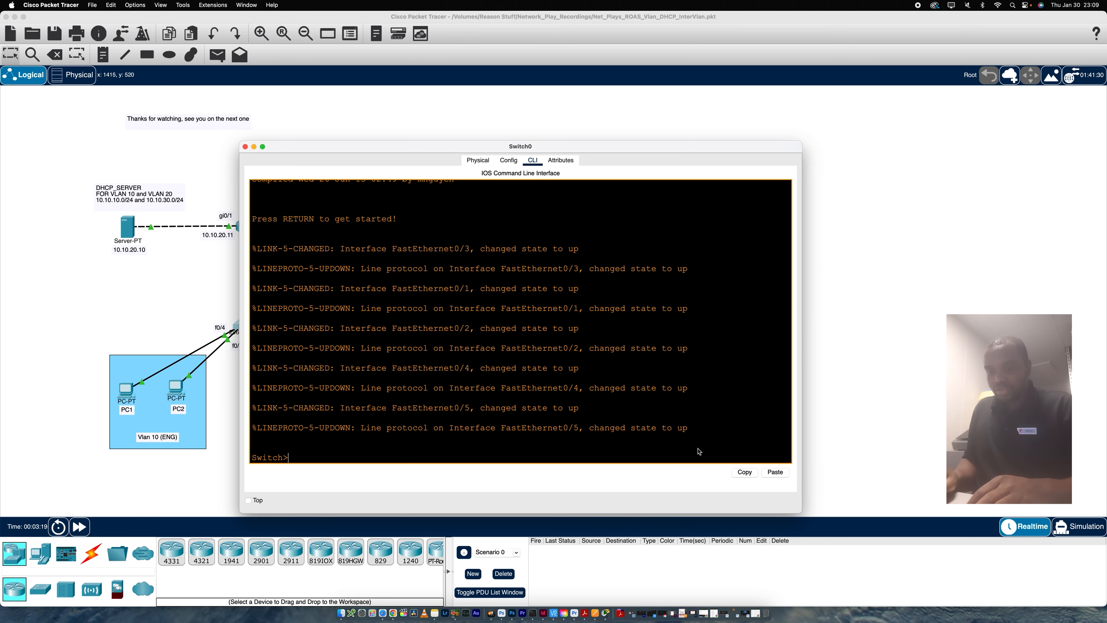
text(n)
key(Return)
Display the switch's running configuration with sho run and page through the interface settings to the end
text(sh)
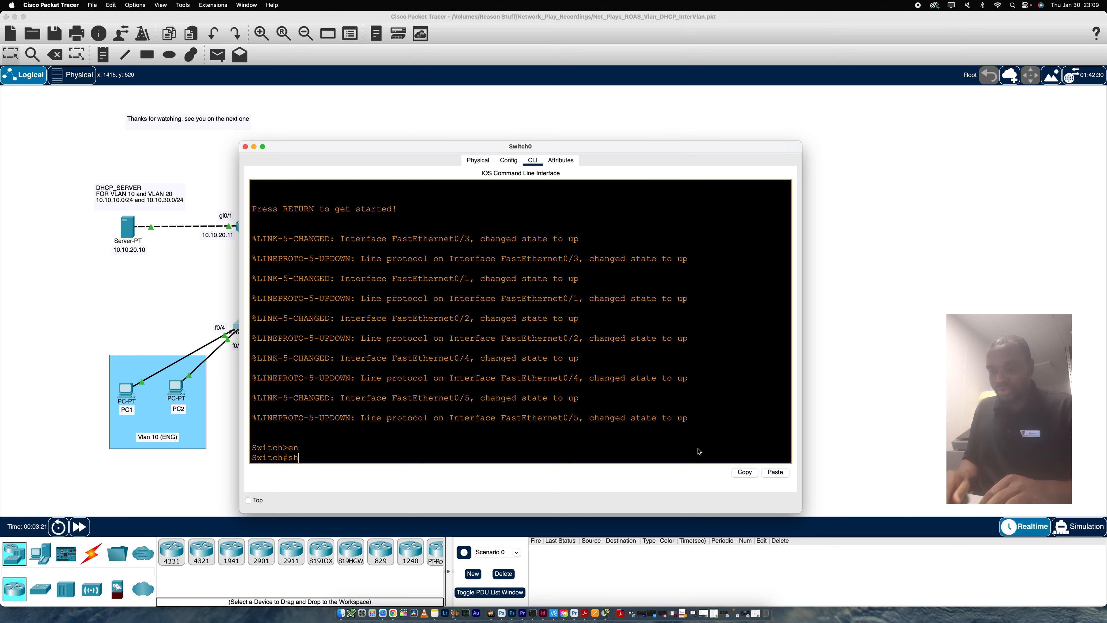
text(o)
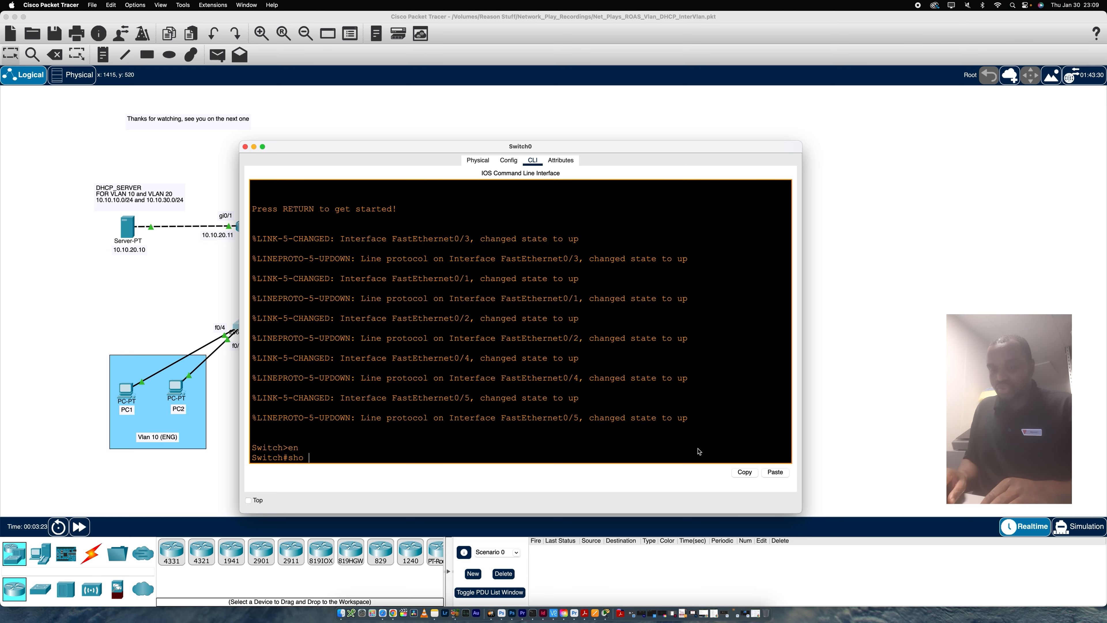
text( run)
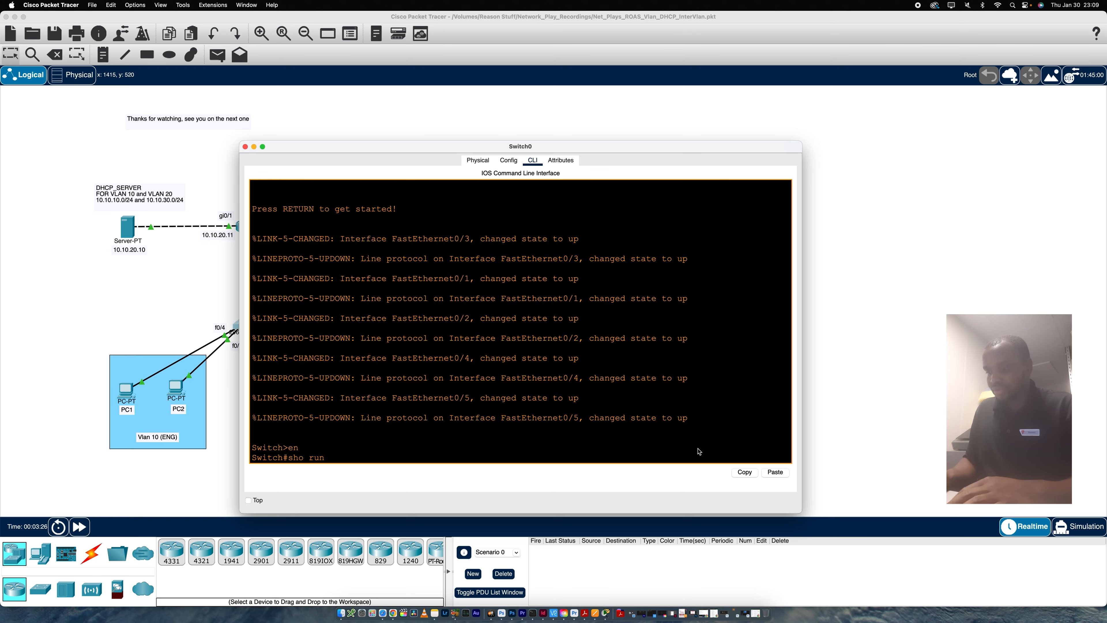
key(Return)
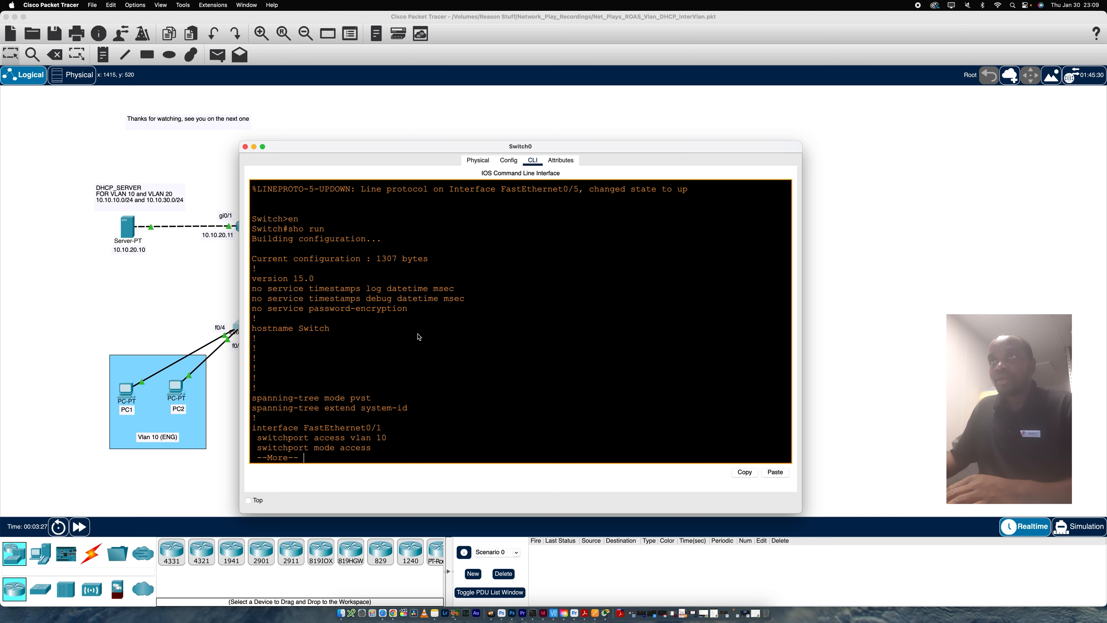
key(space)
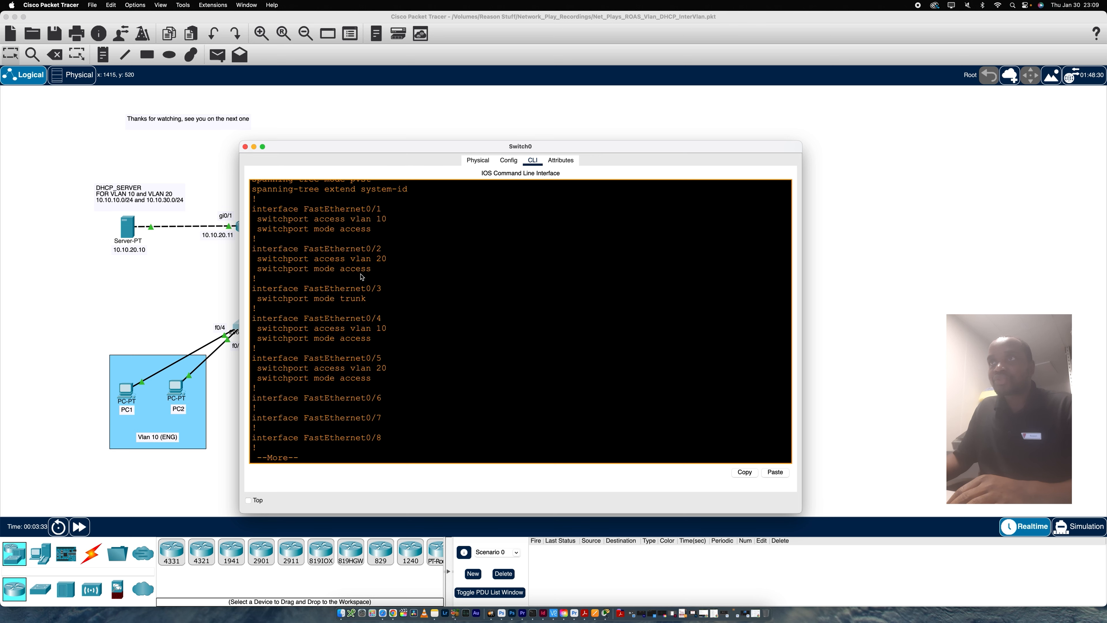
scroll(392, 313, down, 1)
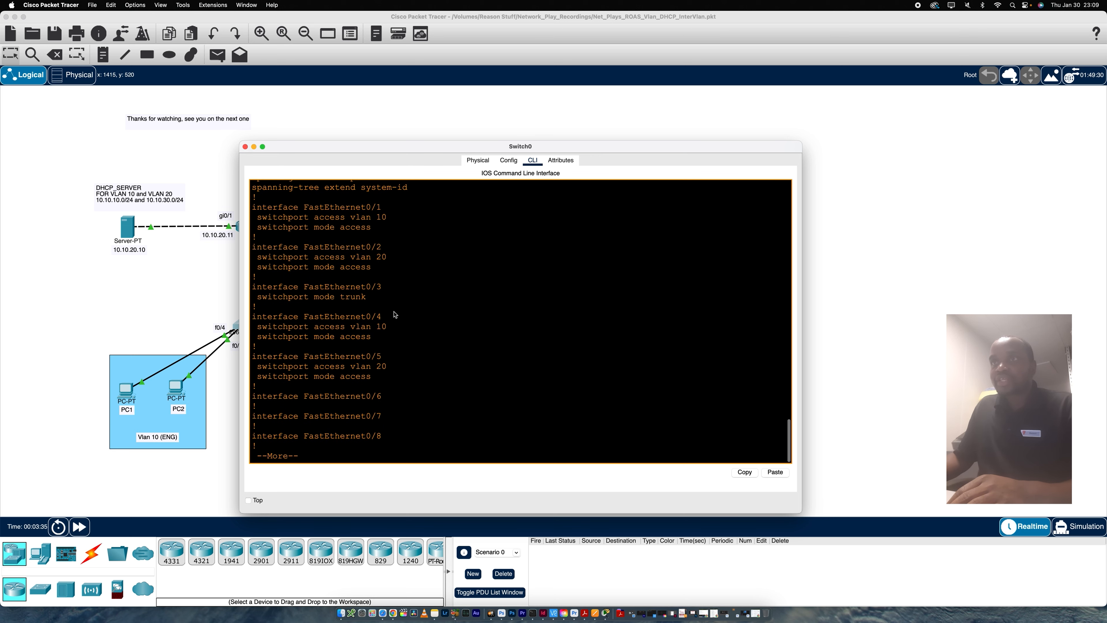
key(space)
key(space)
key(space)
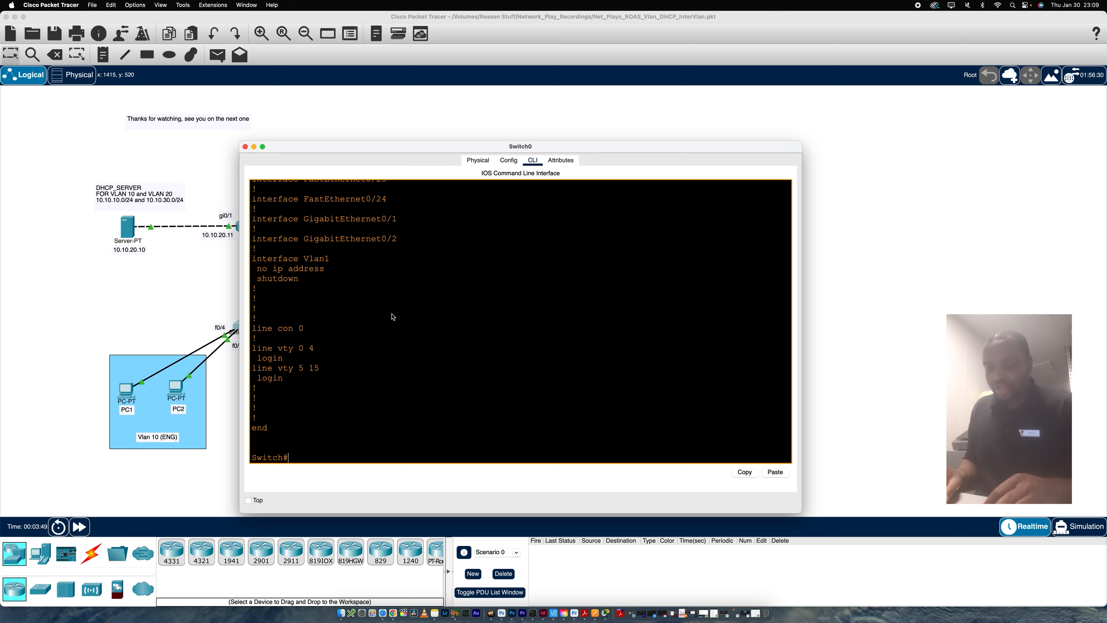
List the switch's VLANs and port assignments with show vlan br and examine the entries for VLANs 10 and 20
text(how)
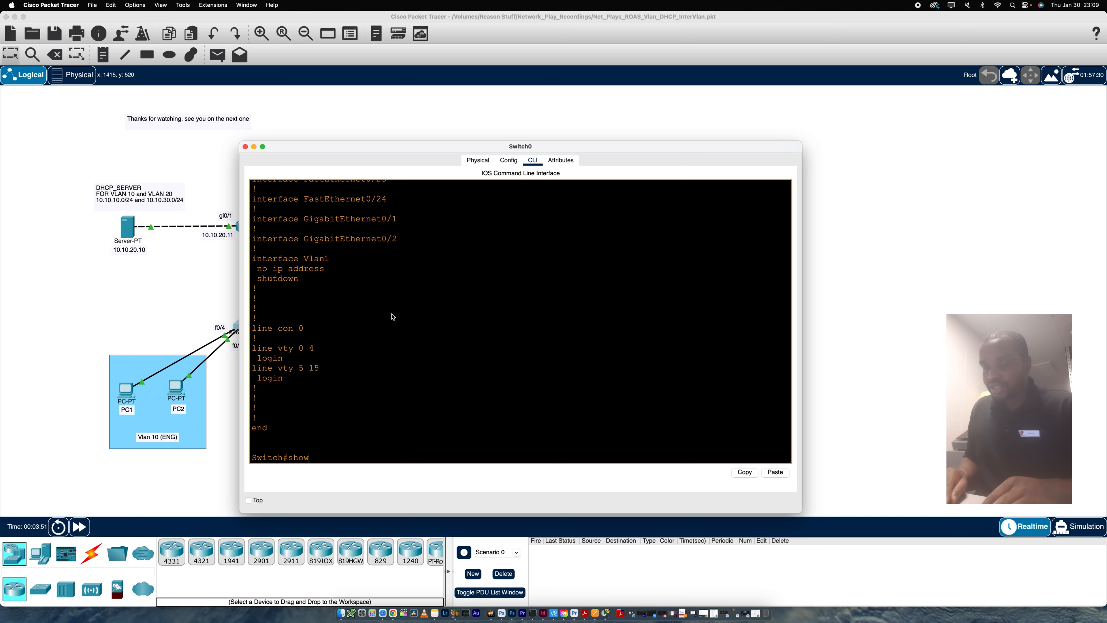
text( vlan)
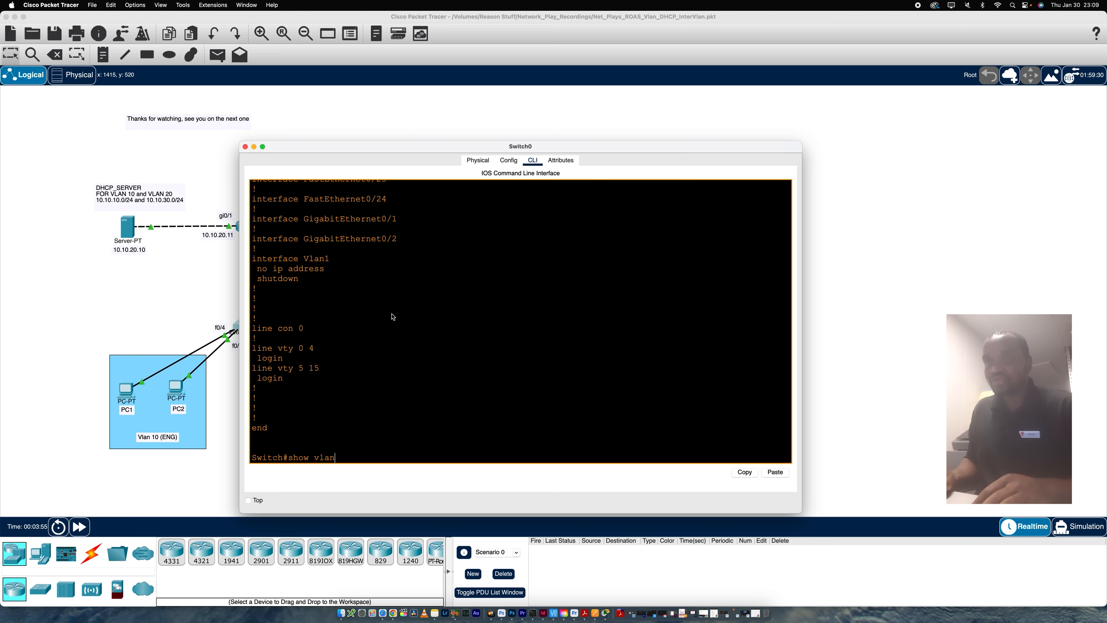
text( br)
key(Return)
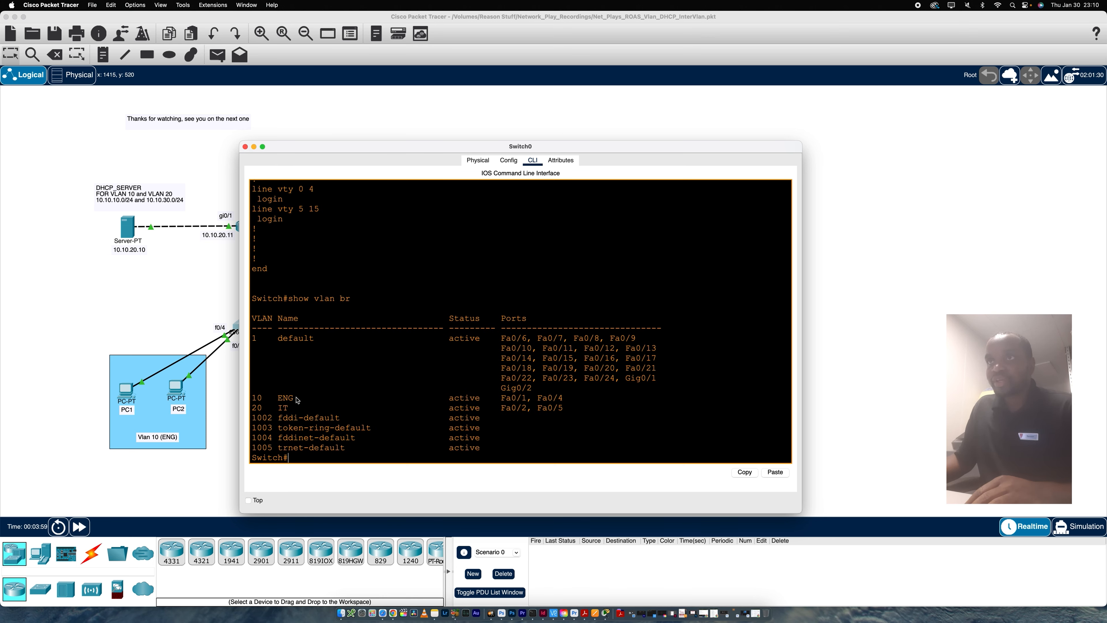
drag(299, 398, 244, 408)
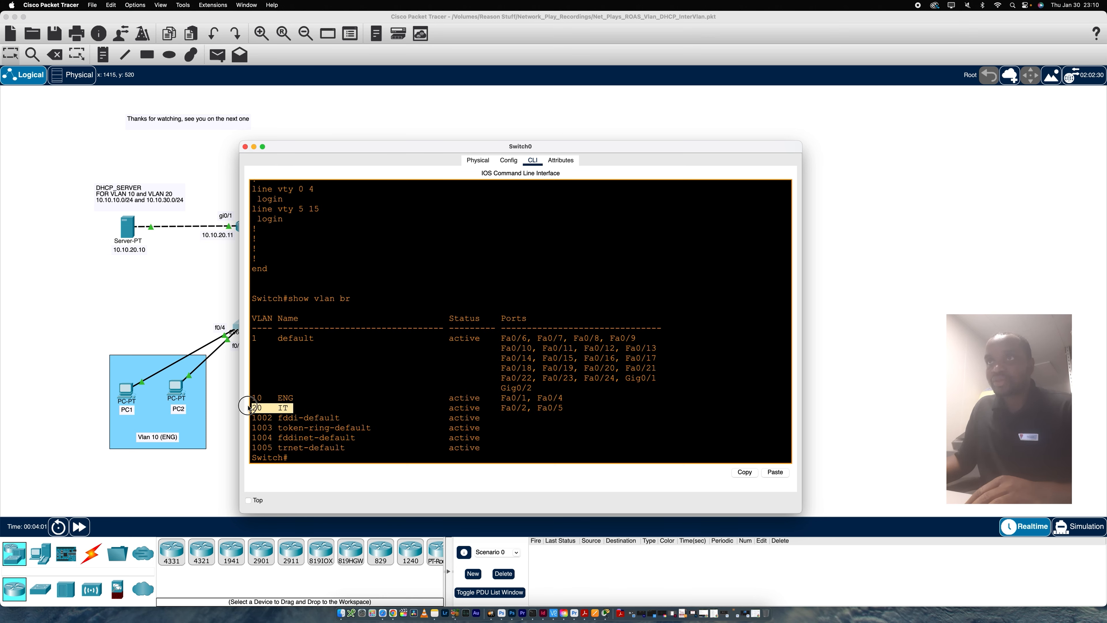
click(292, 458)
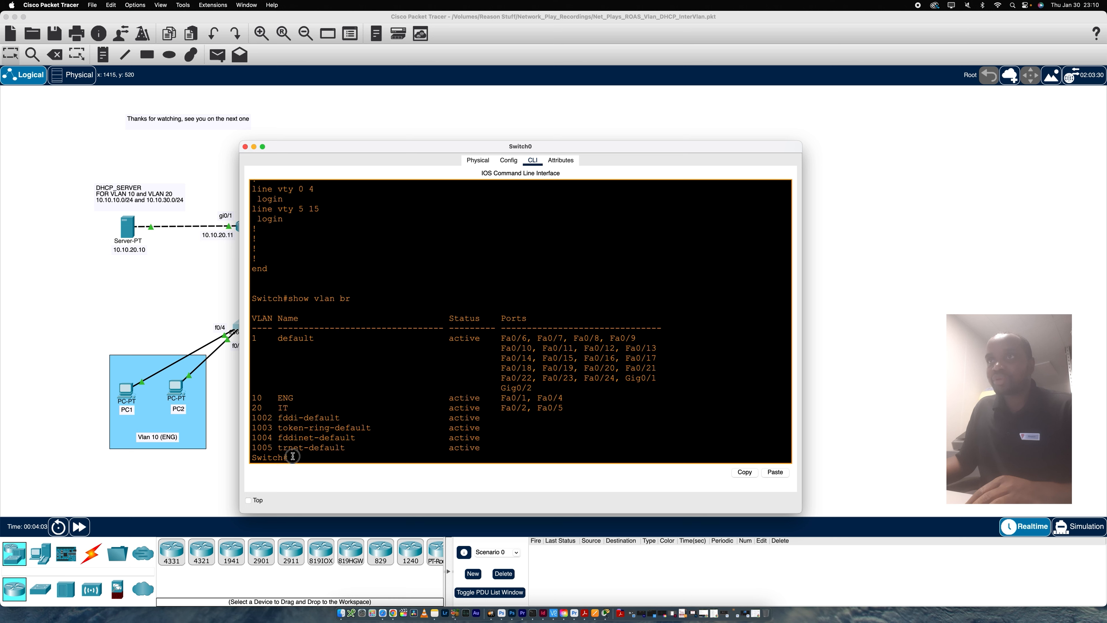
Enter global configuration mode on the switch and create VLAN 30
text(con)
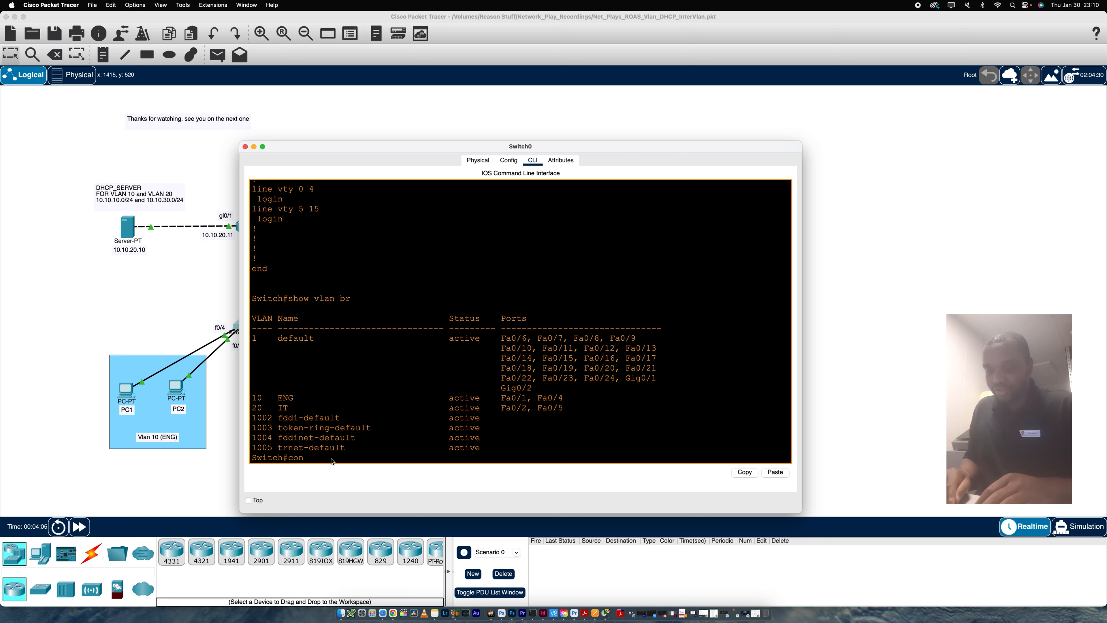
text(fig t)
key(Return)
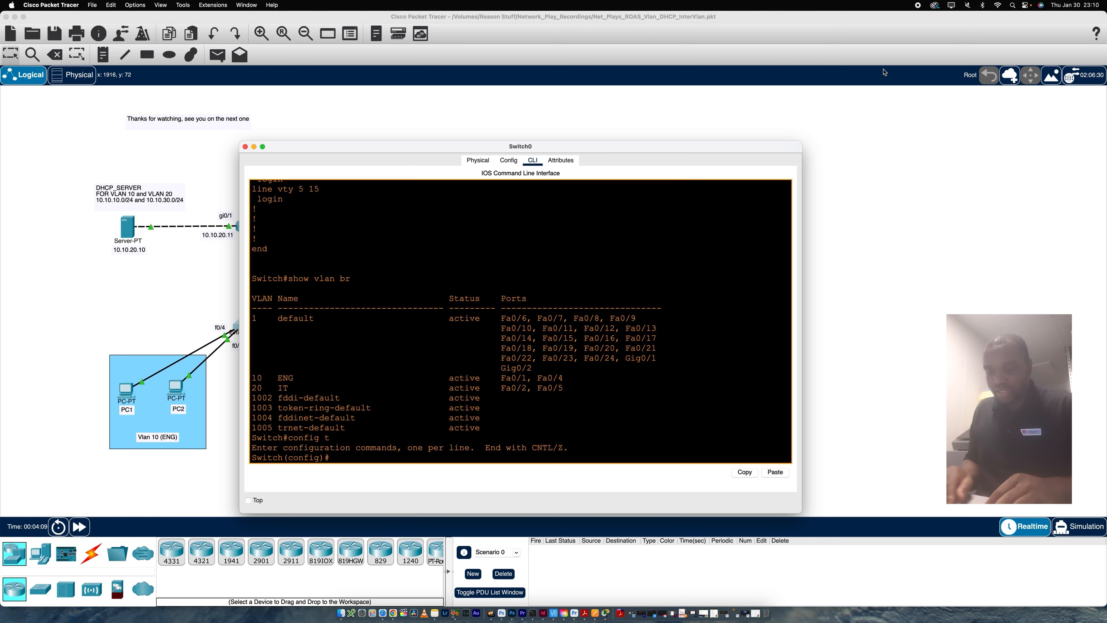
text(vlan)
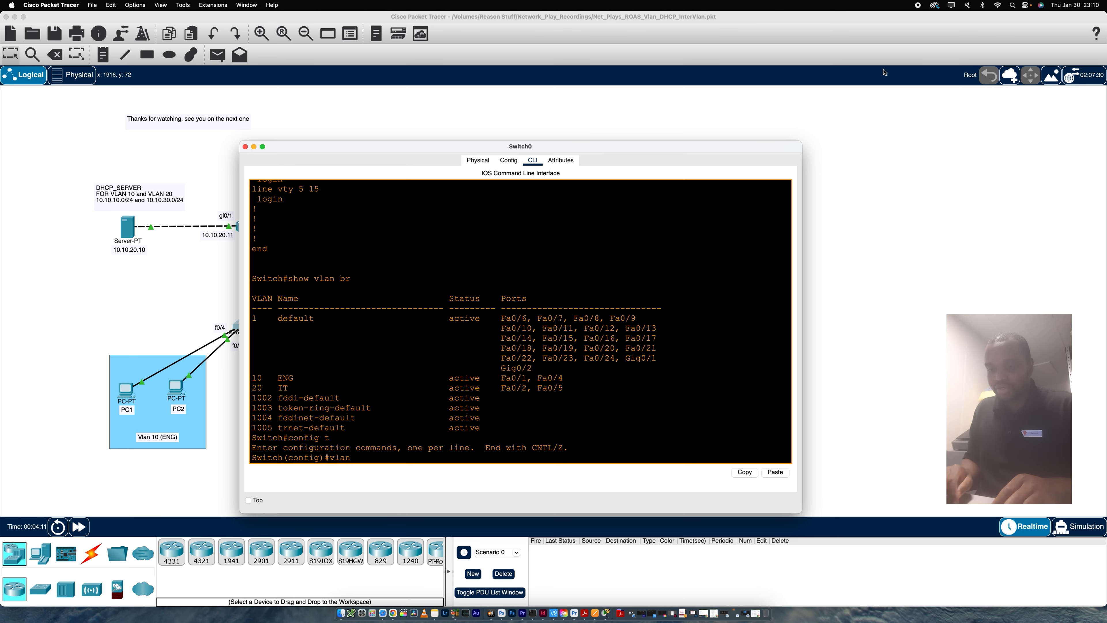
text( 30)
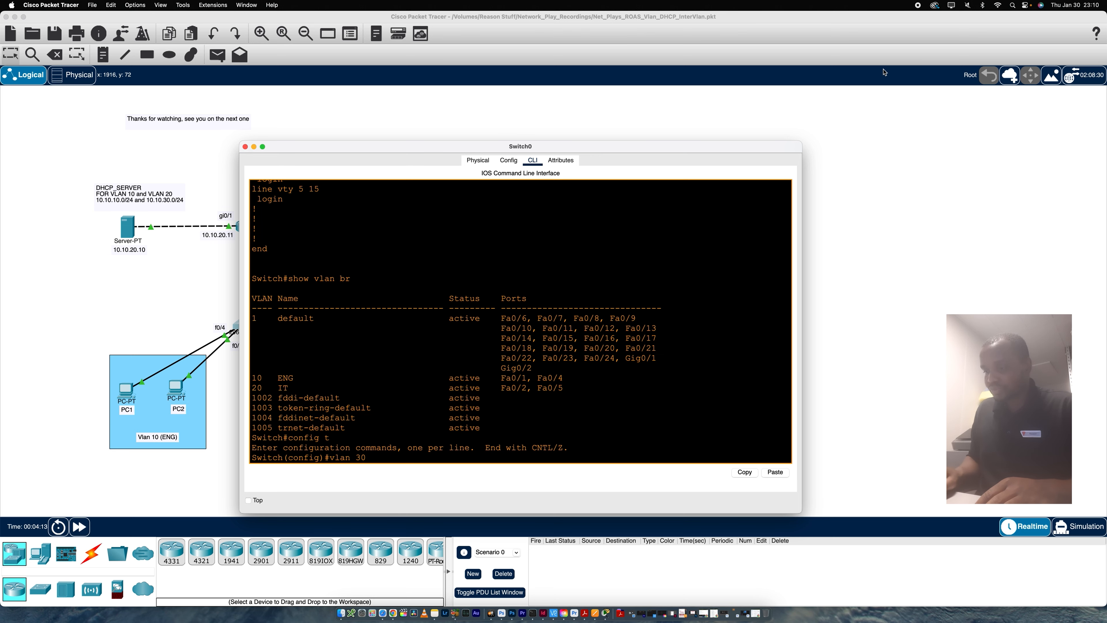
key(Return)
Name VLAN 30 Management
text(nam)
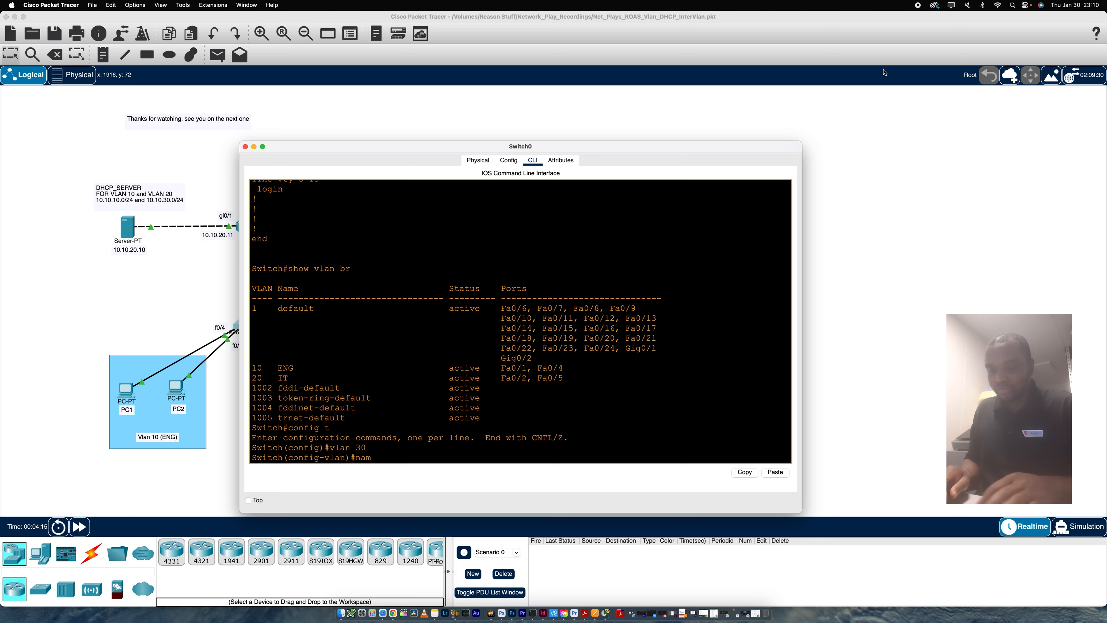
text(e)
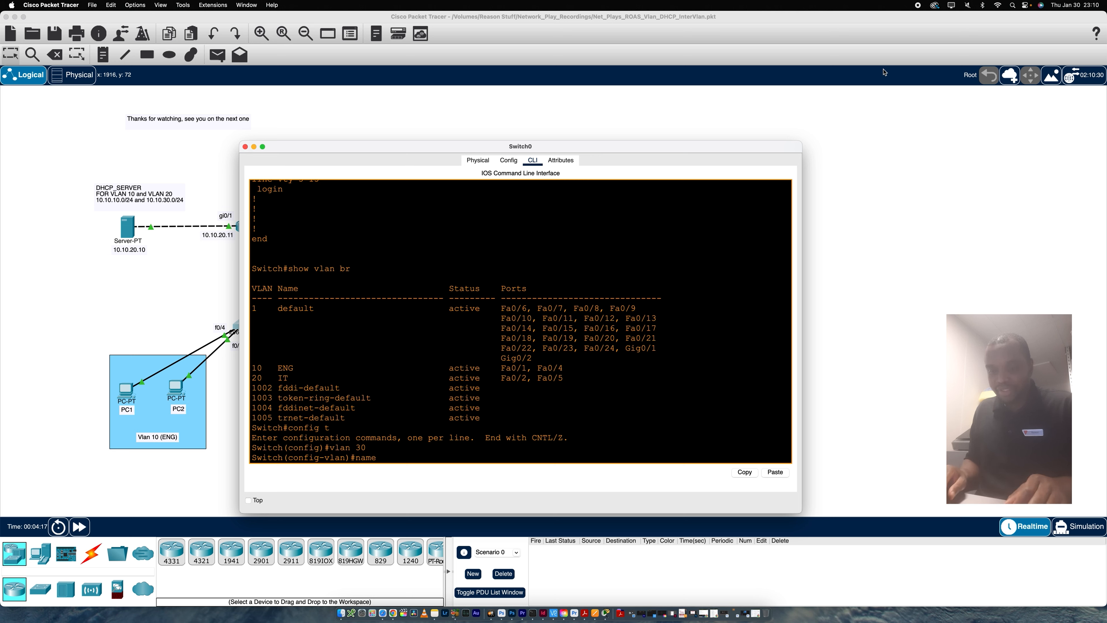
text( m)
key(BackSpace)
text(M)
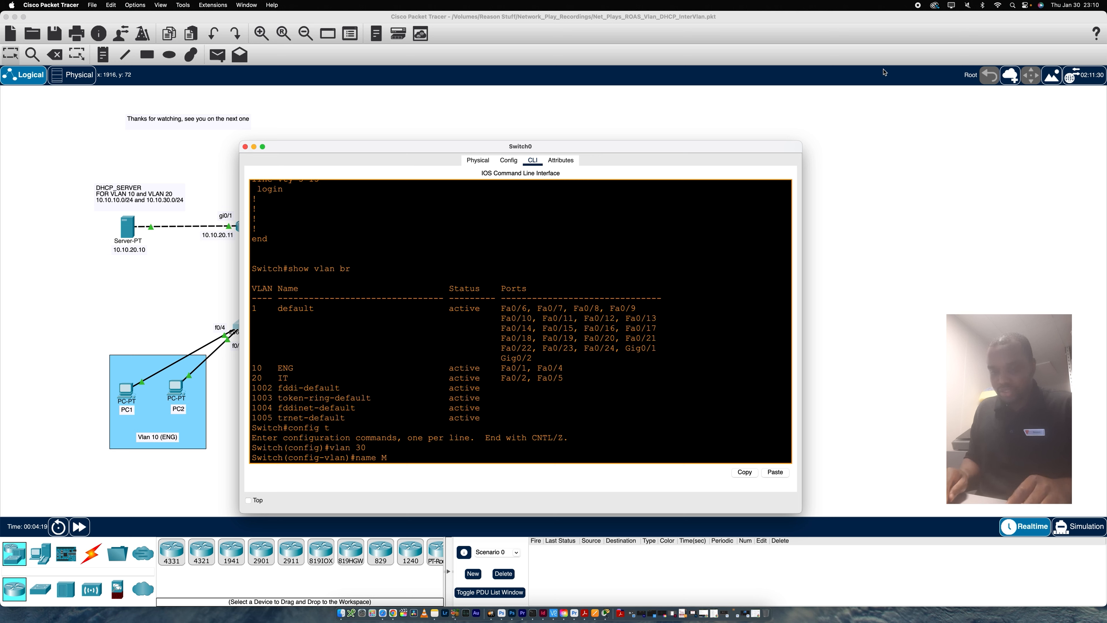
text(anagement)
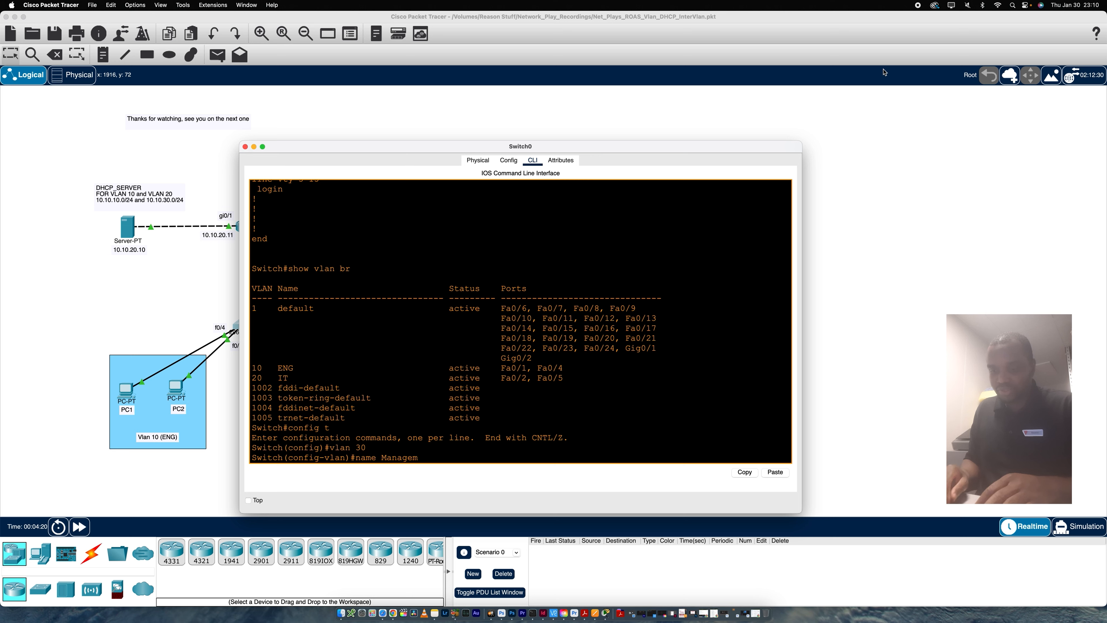
key(Return)
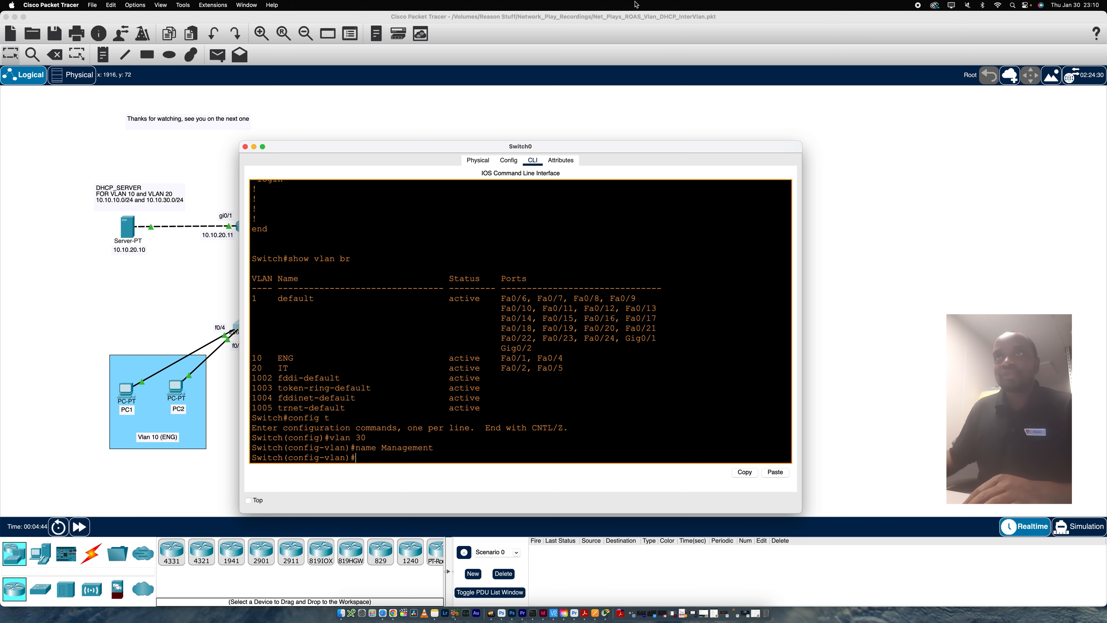
Open the command line interface of the 2911 router and enter privileged EXEC mode with en
click(164, 318)
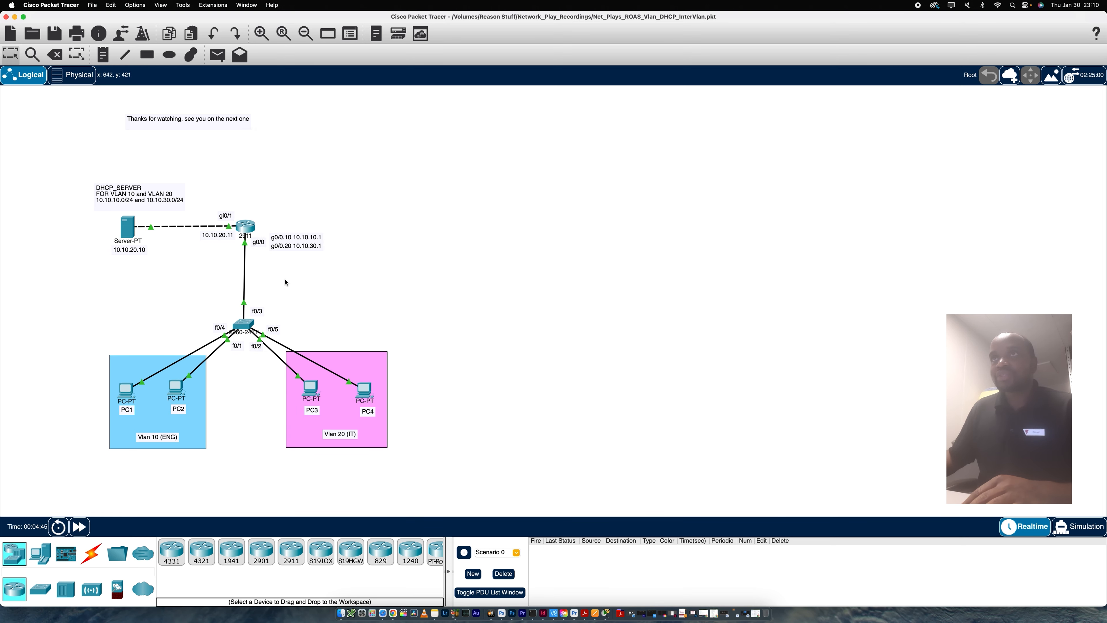
click(251, 229)
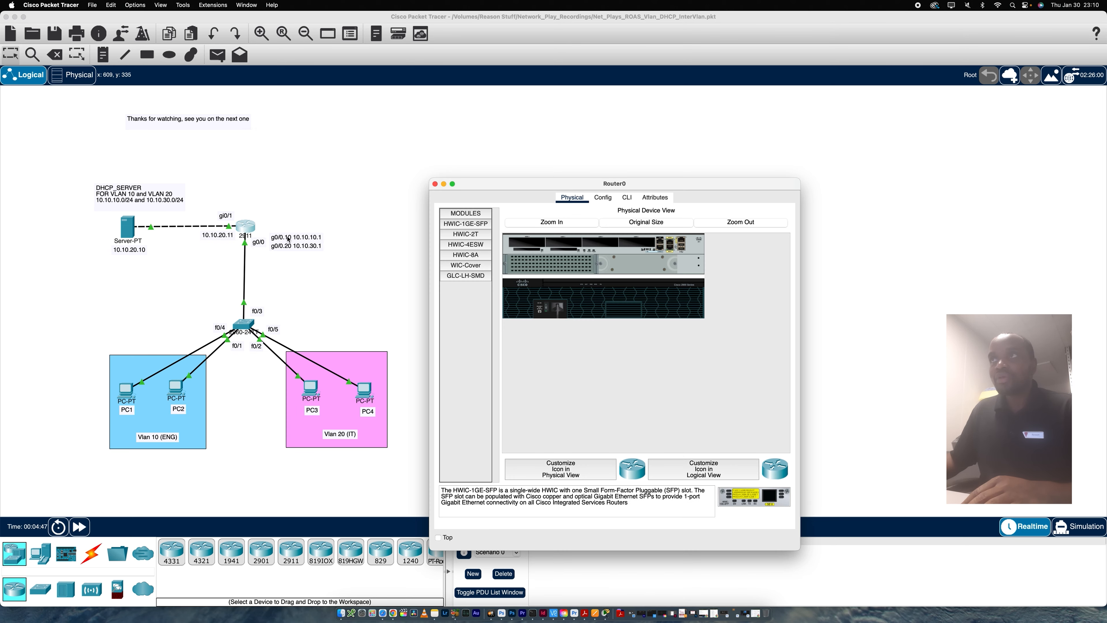
click(627, 197)
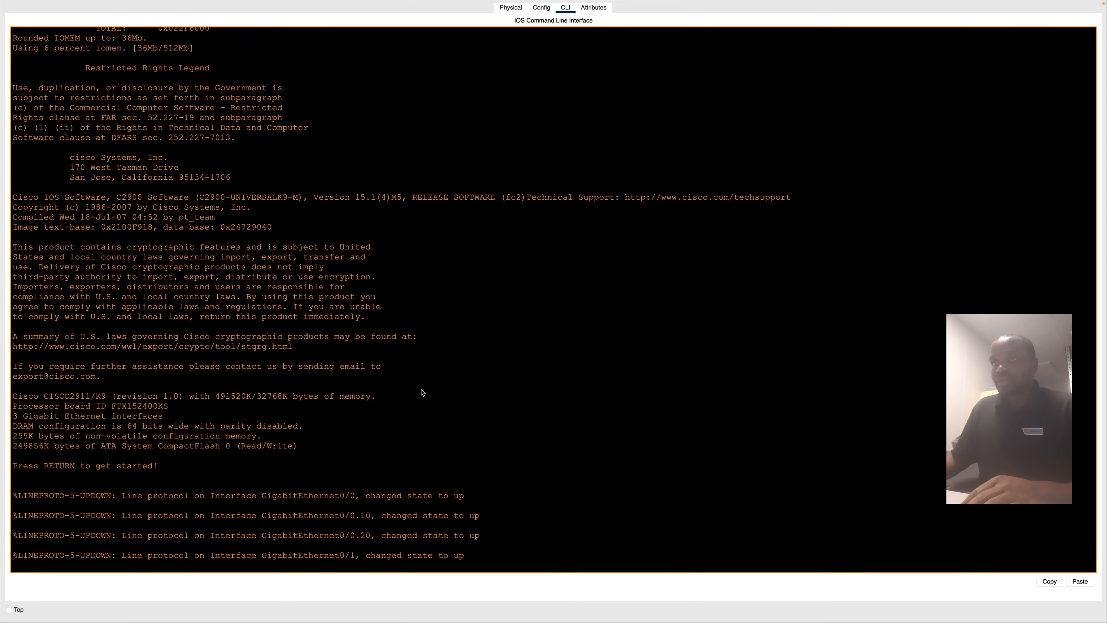
key(Return)
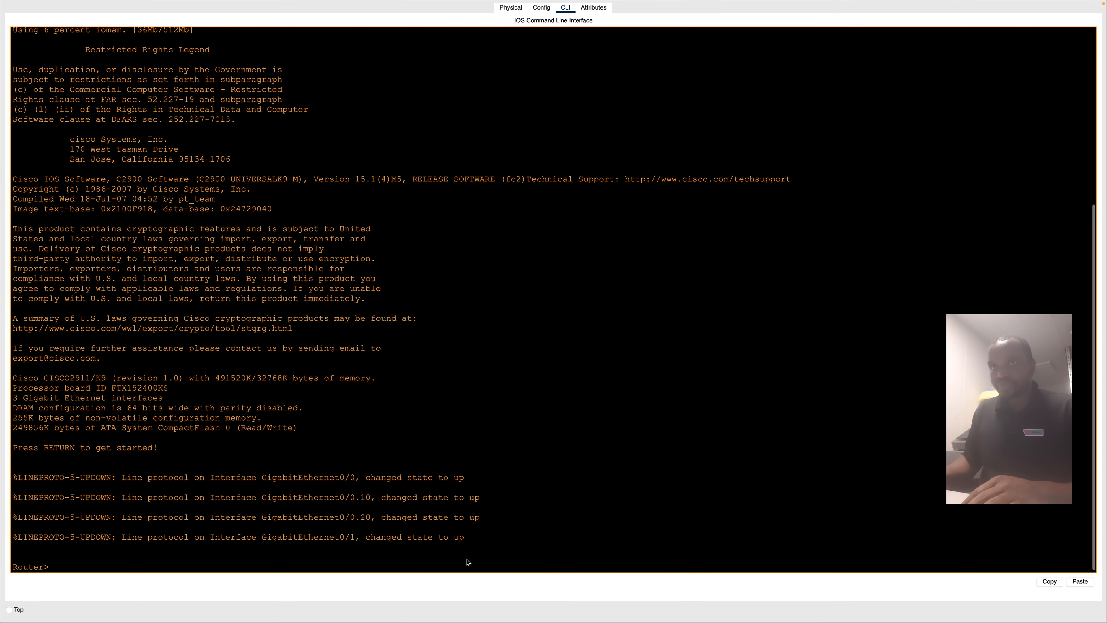
text(en)
key(Return)
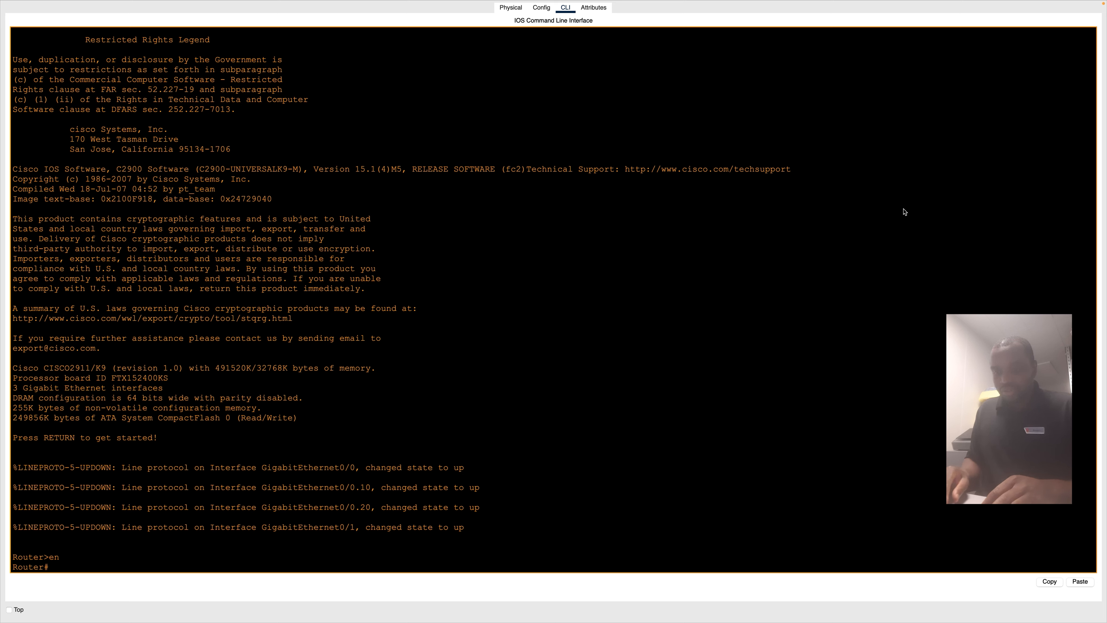
Display the router's interface IP summary with show ip int br
text(sho)
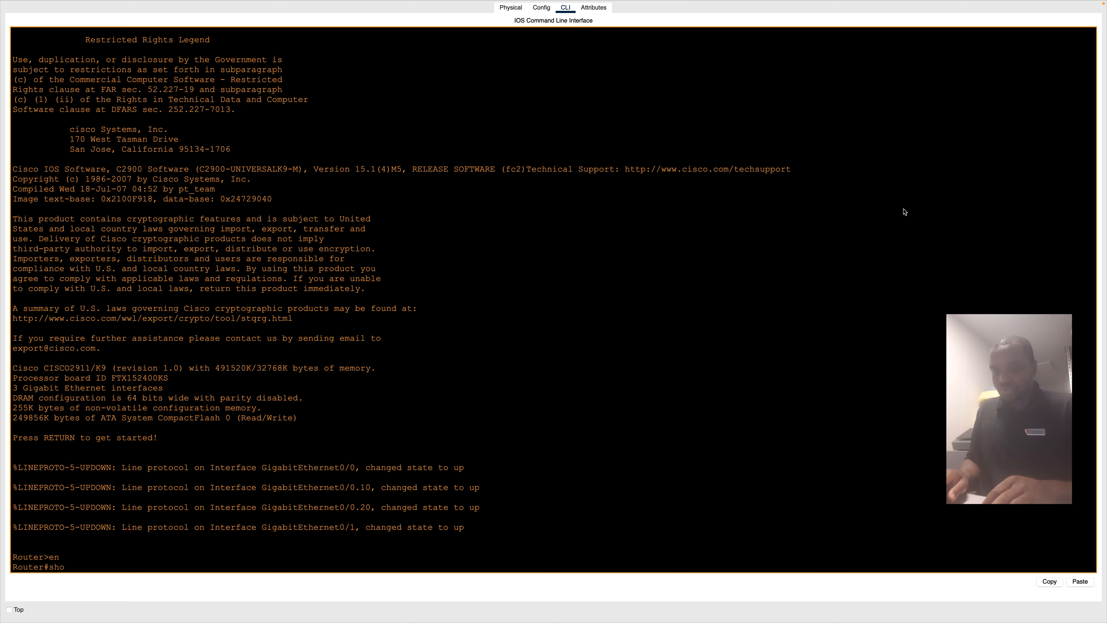
text(w ip )
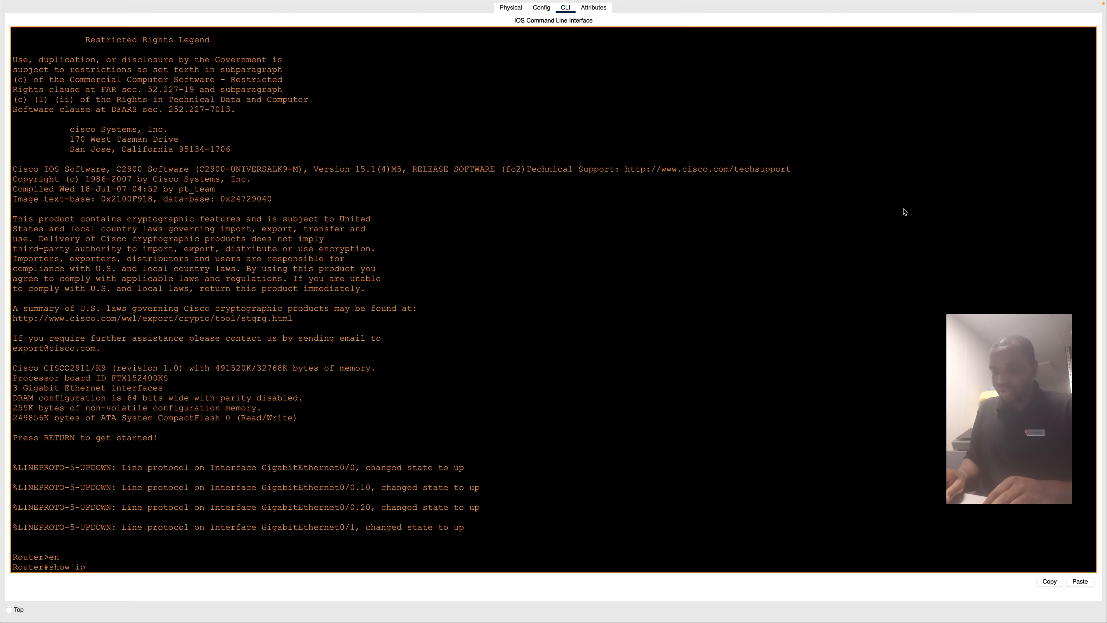
text(int br)
key(Return)
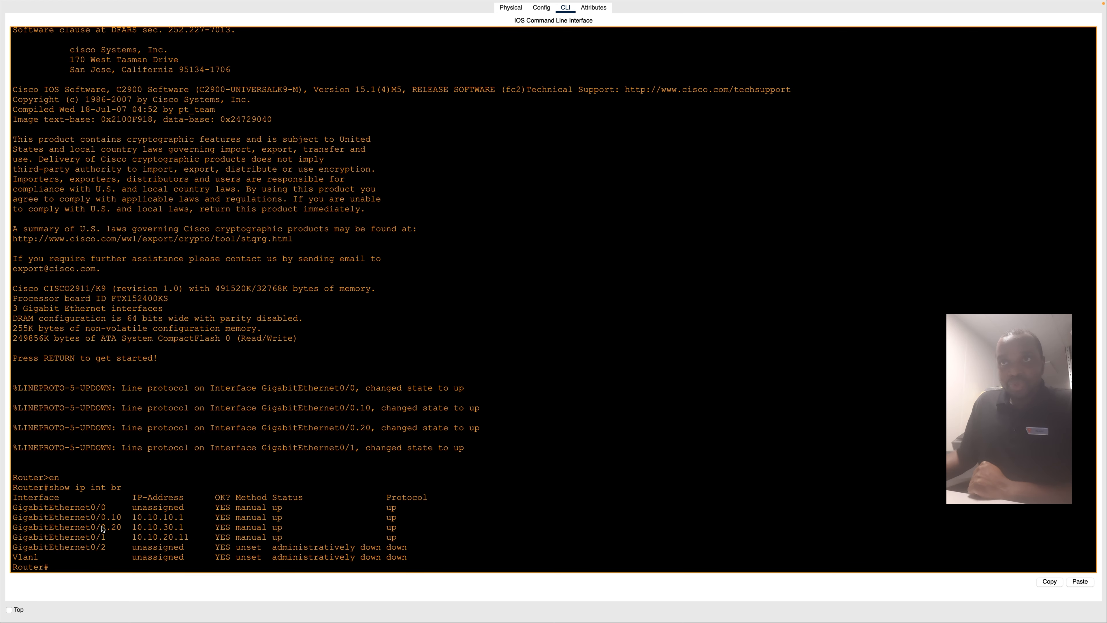
Enter global configuration mode on the router with config t and open interface g0/0 for configuration
drag(75, 518, 102, 528)
click(57, 568)
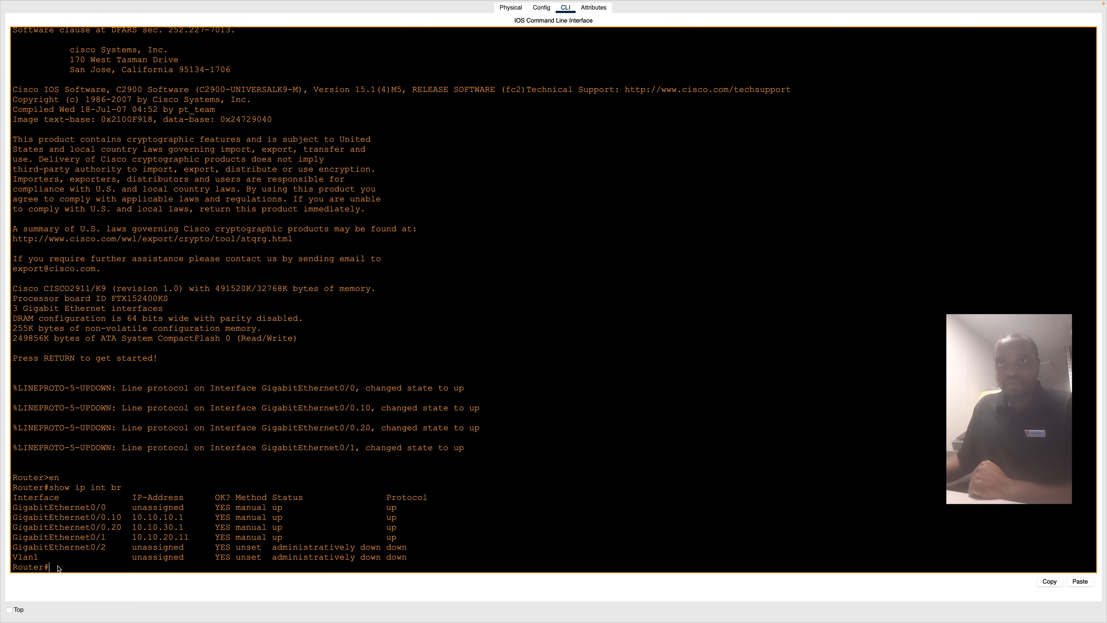
text(co)
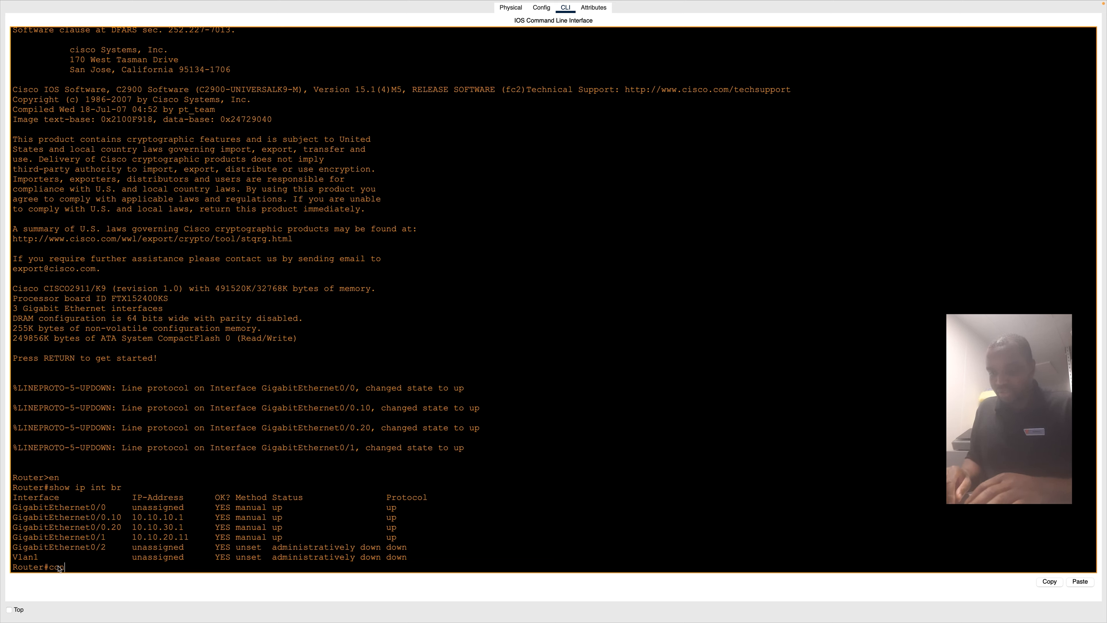
text(nfi)
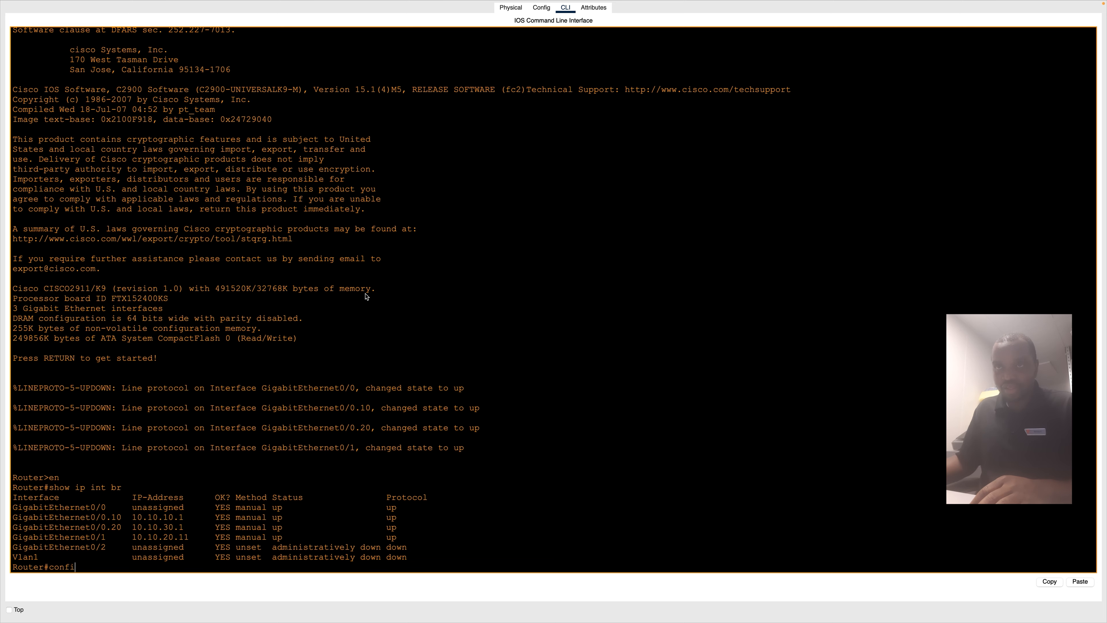
text(g t)
key(Return)
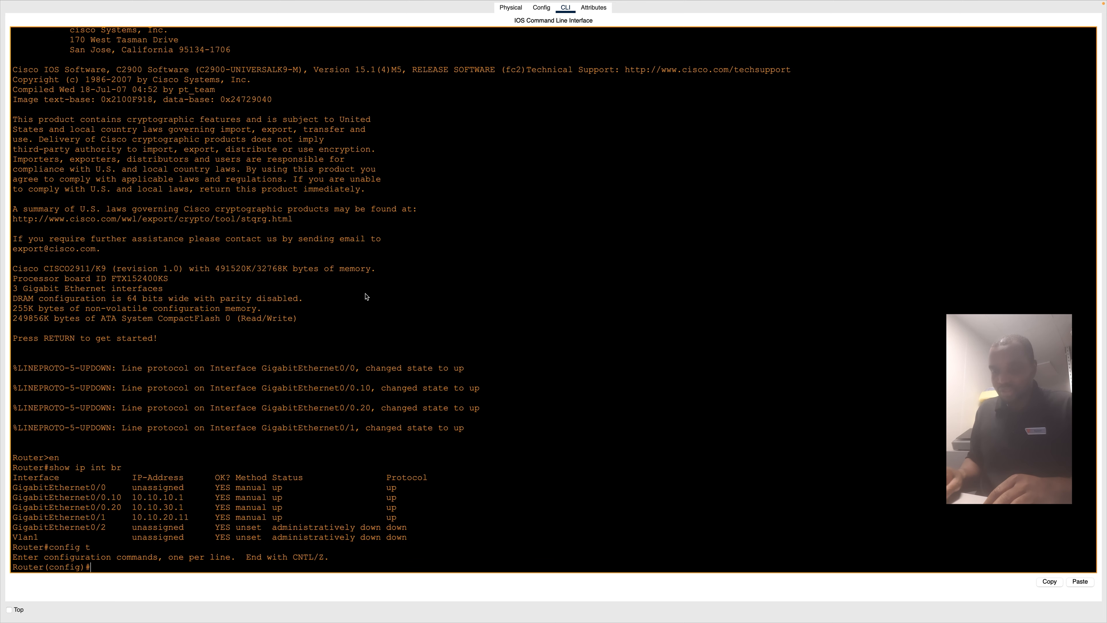
text(int g0)
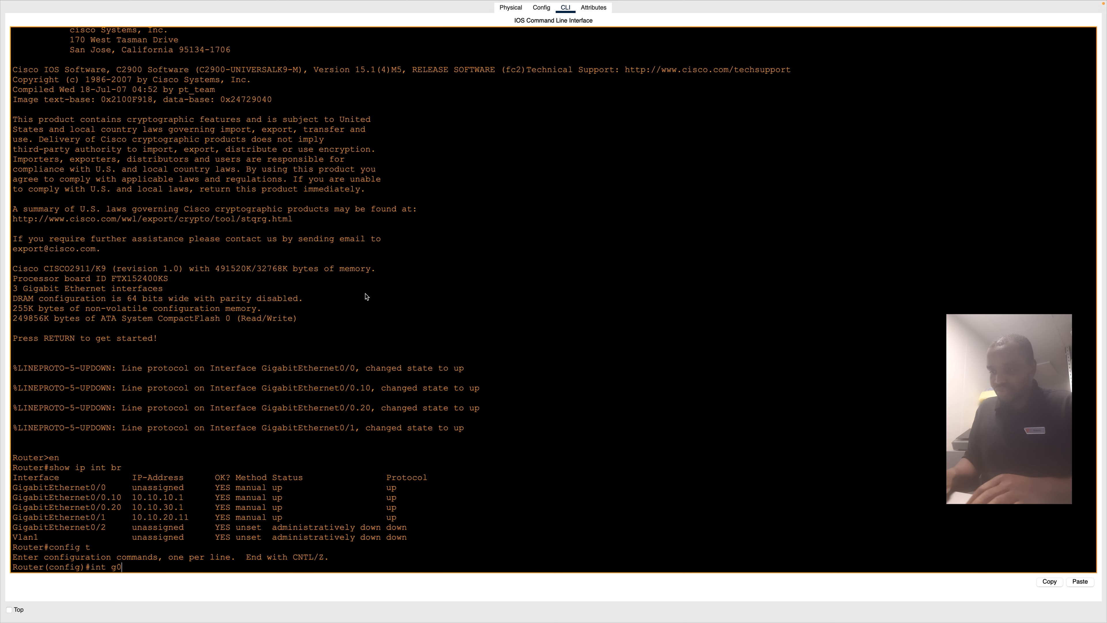
text(/0)
key(Return)
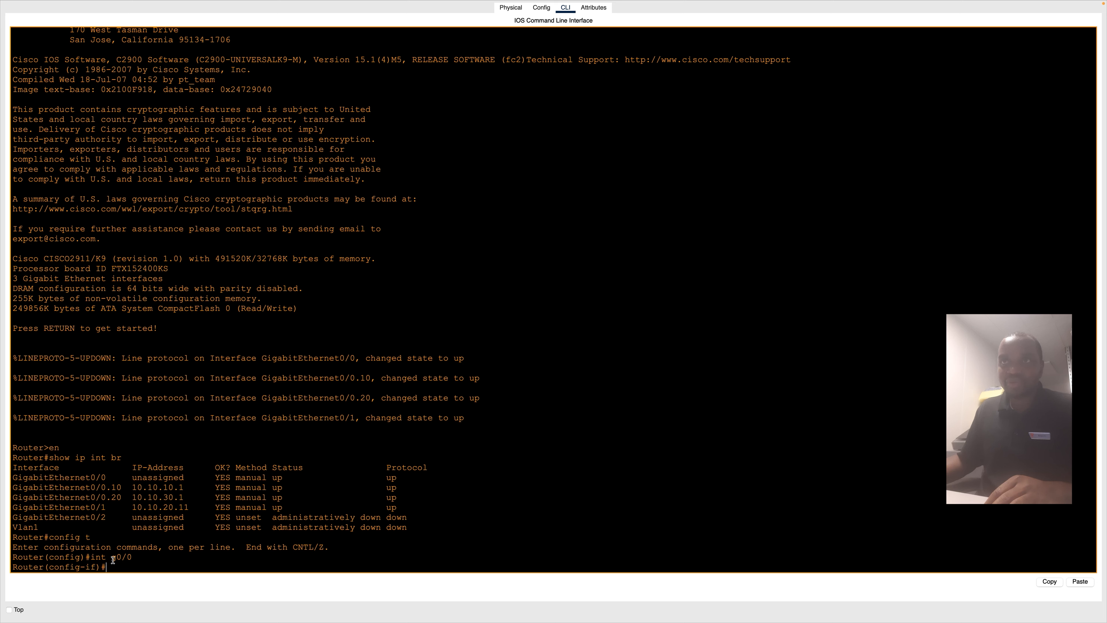
Create the subinterface g0/0.30 on the router and enter its configuration mode
click(108, 477)
click(118, 568)
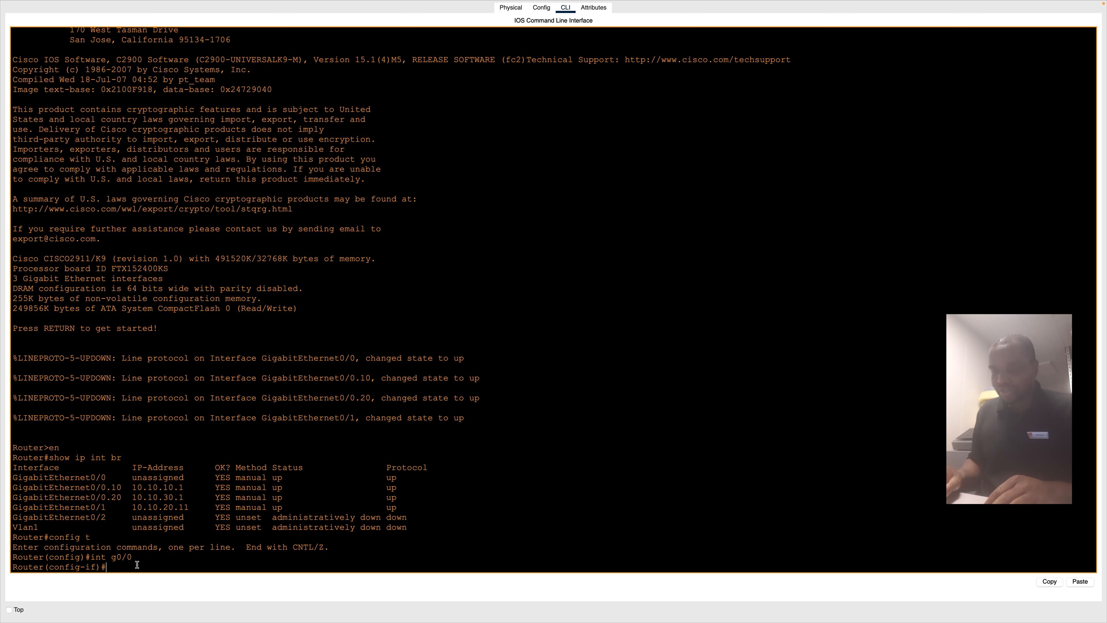
text(int)
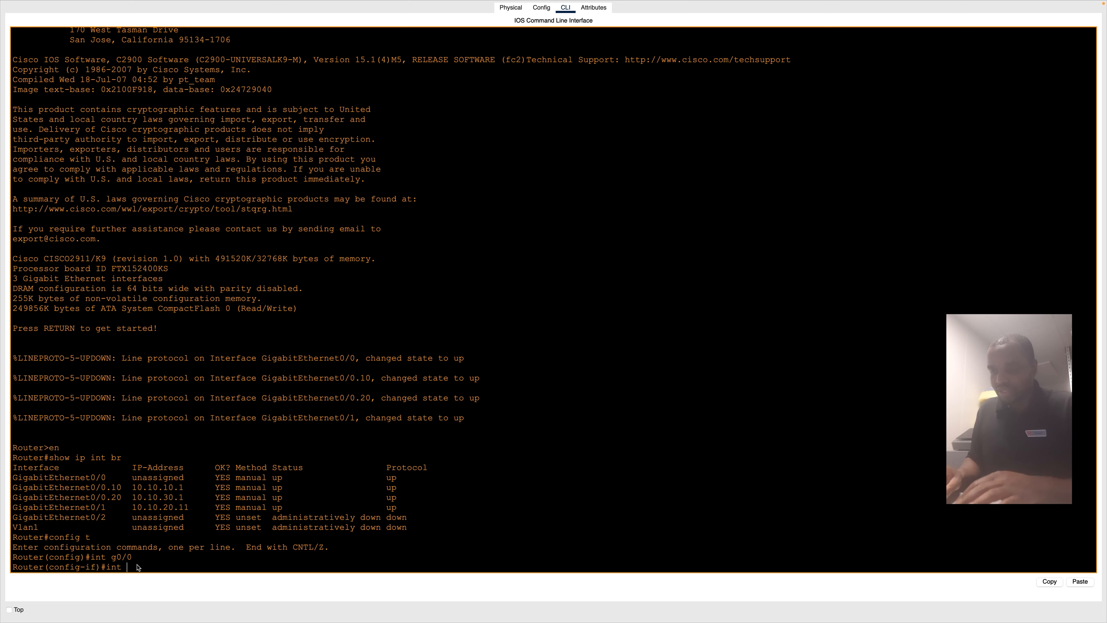
text( g0/0)
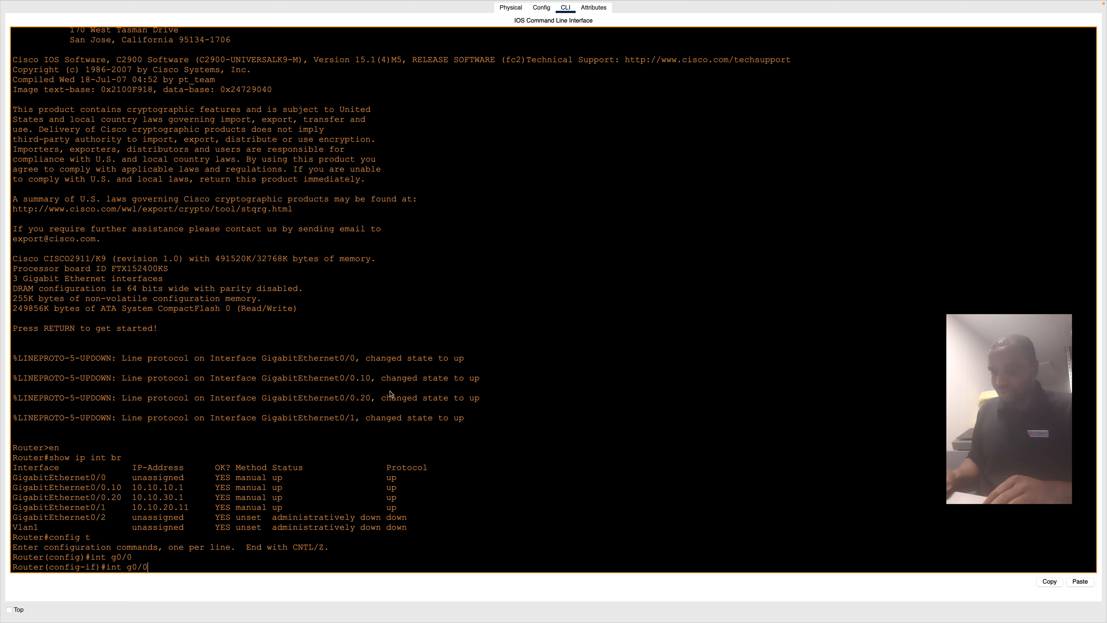
text(.30)
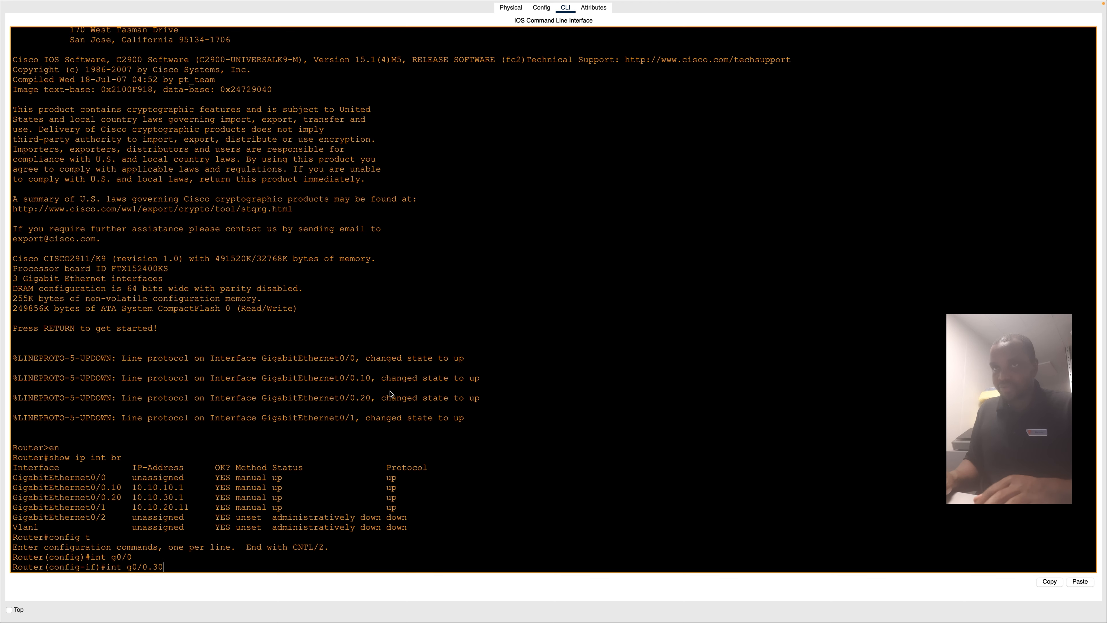
key(Return)
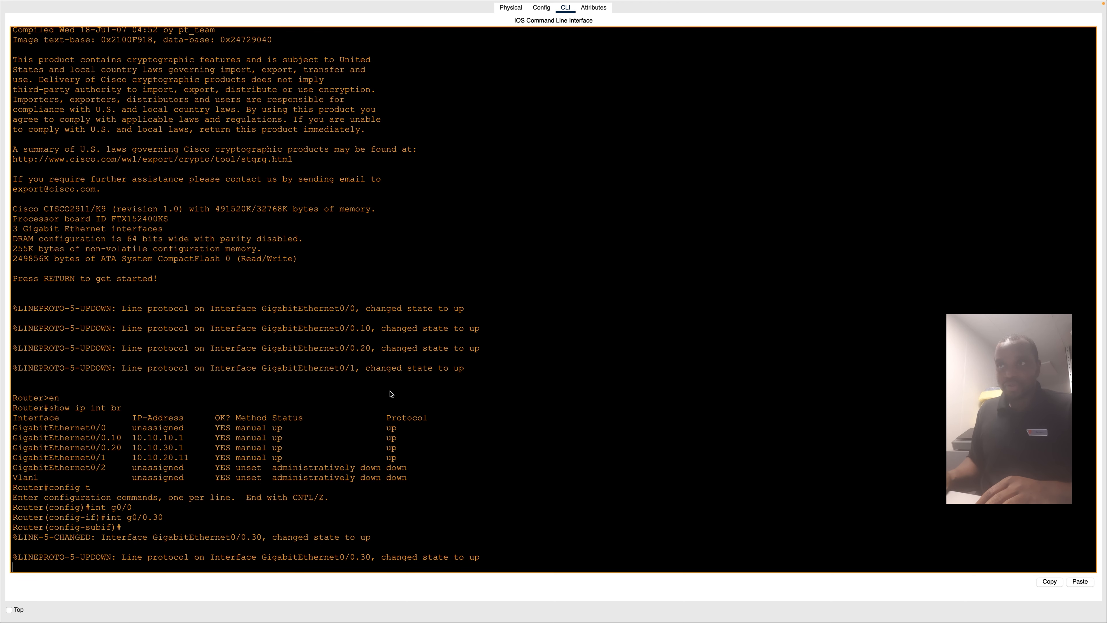
key(Return)
key(Return)
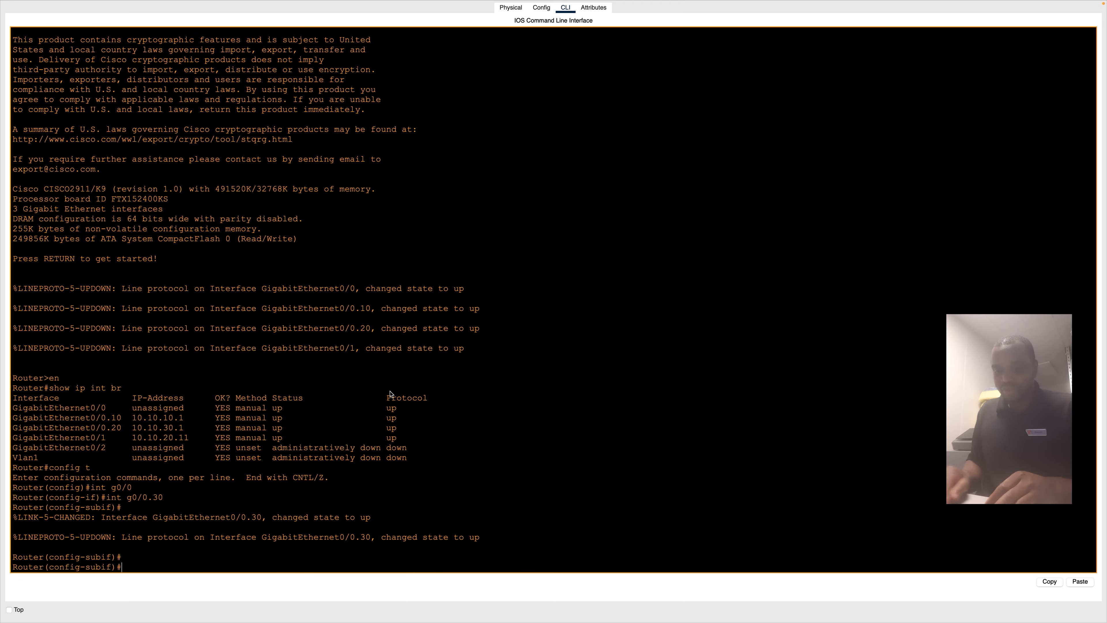
Set the encapsulation of subinterface g0/0.30 to dot1Q with VLAN ID 30
text(en)
key(Tab)
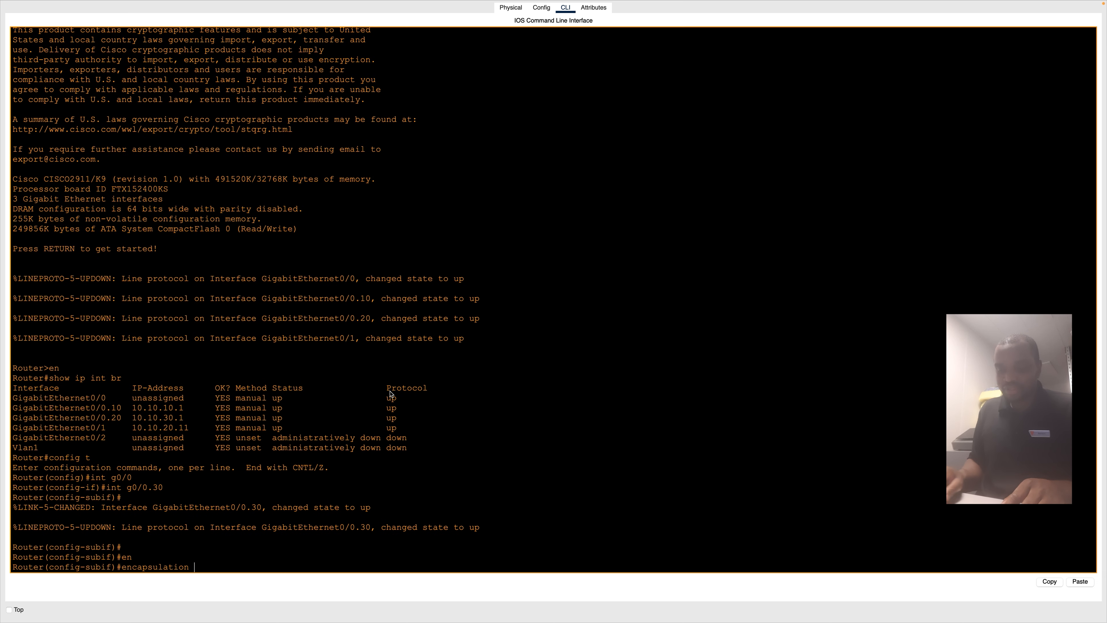
text(d)
key(Tab)
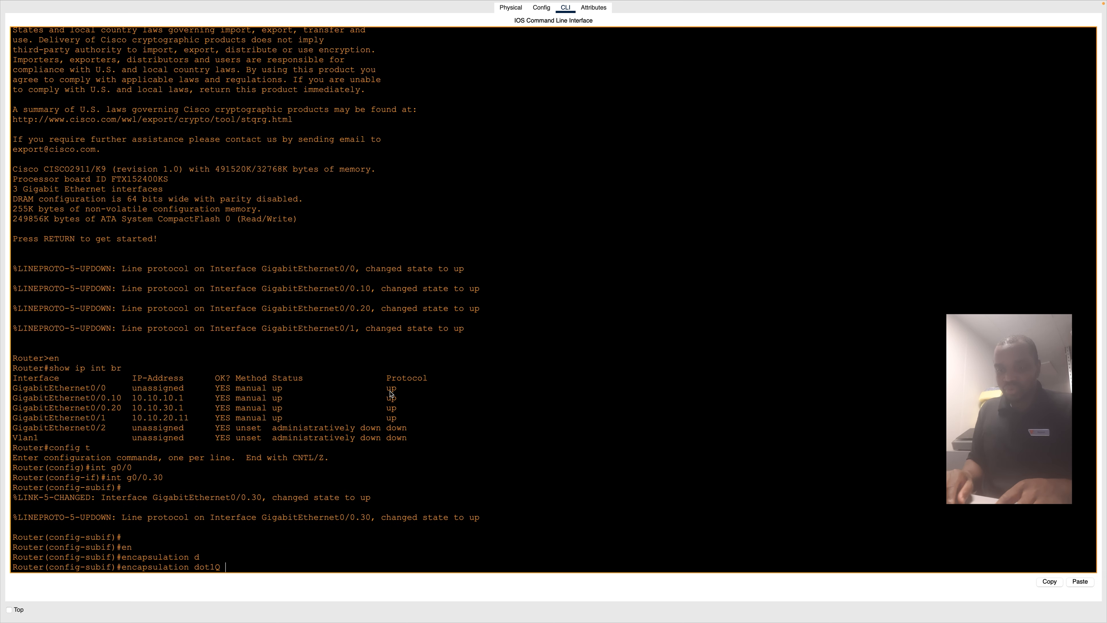
text(30)
key(Return)
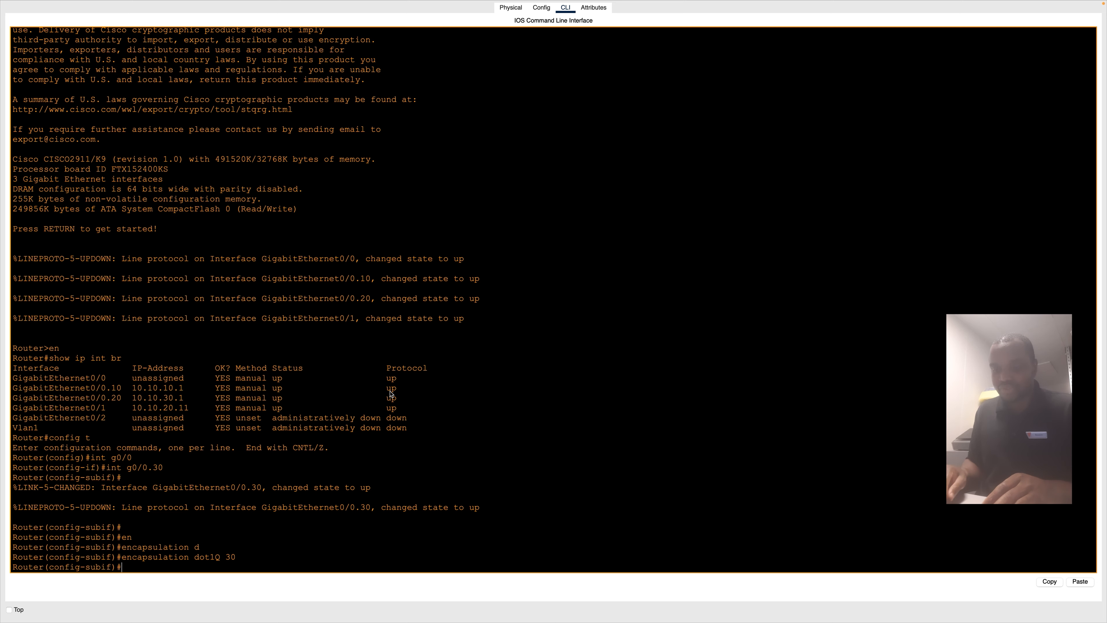
Set VLAN 30 as the native VLAN on subinterface g0/0.30 with encapsulation dot1Q 30 native
text(en)
key(Tab)
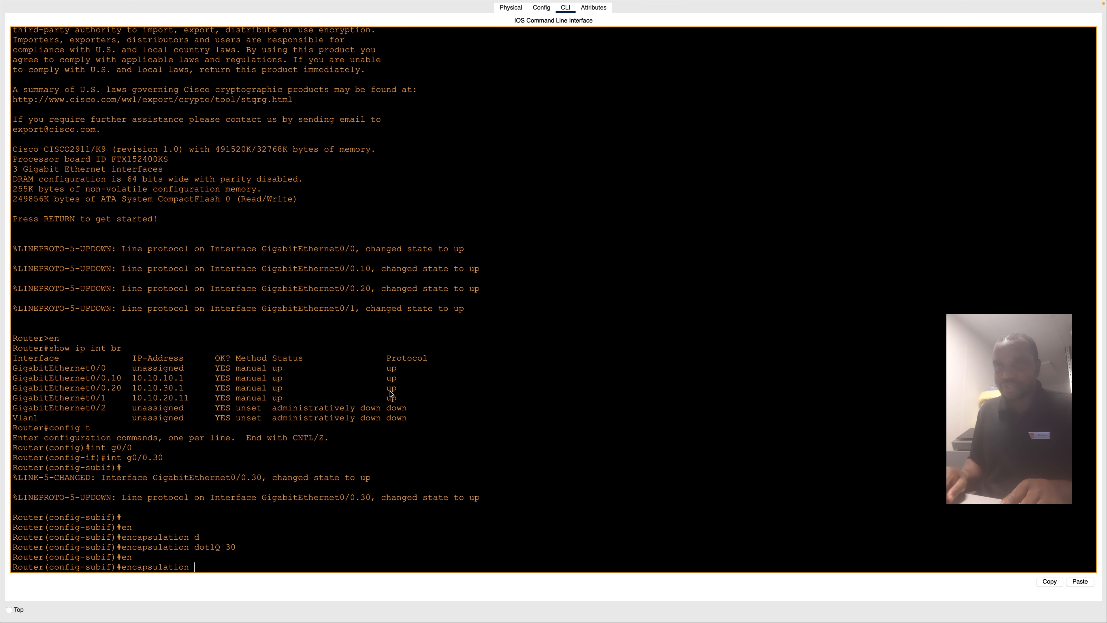
text(d)
key(Tab)
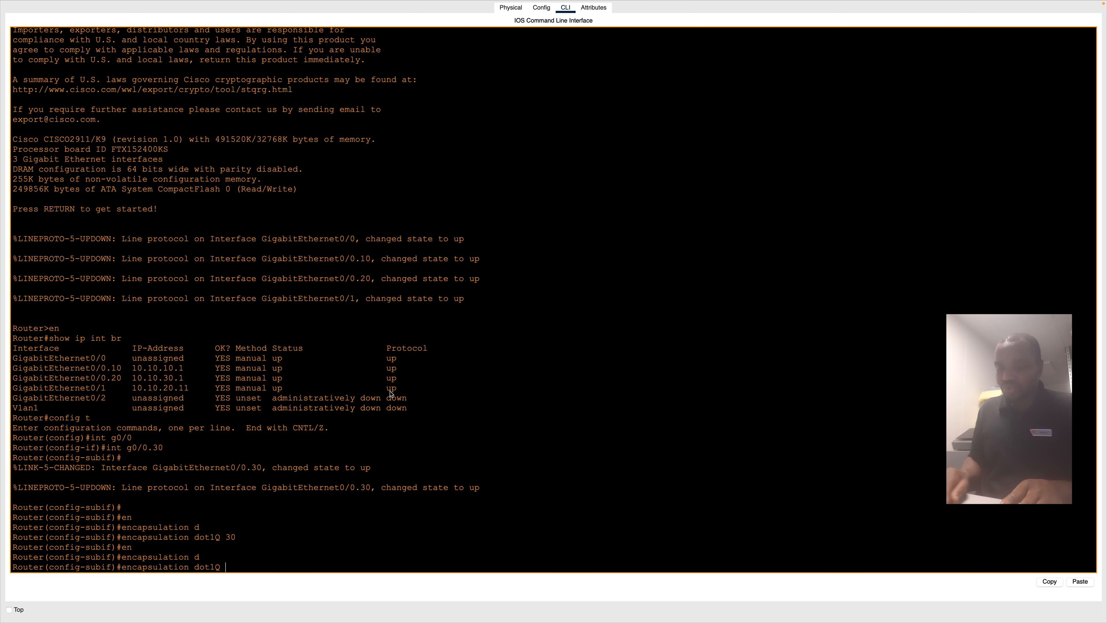
text(30)
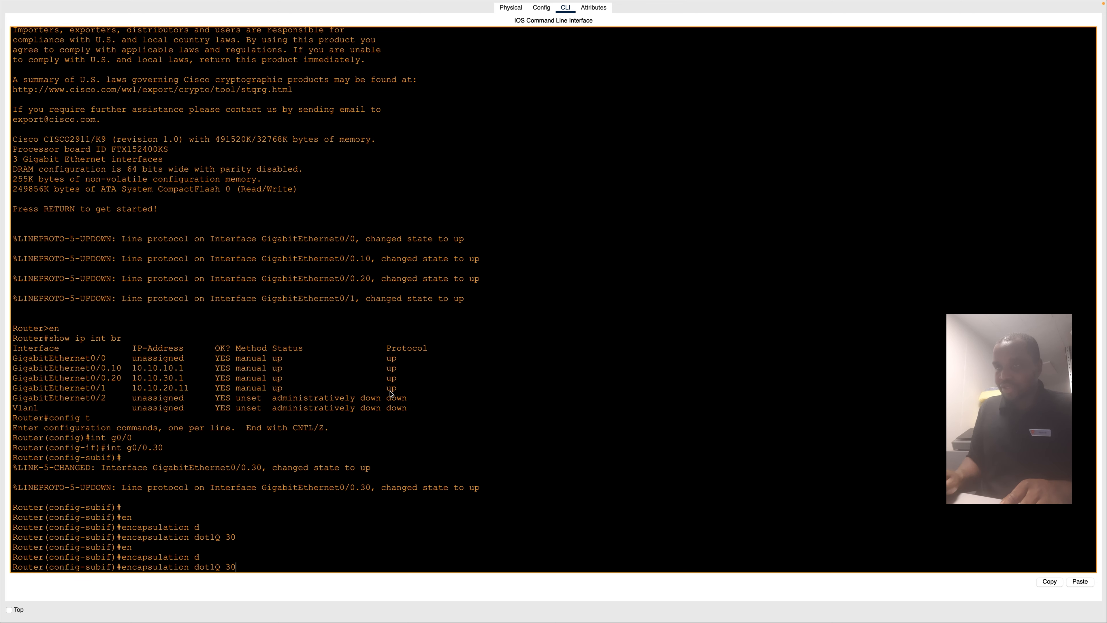
text( n)
key(Tab)
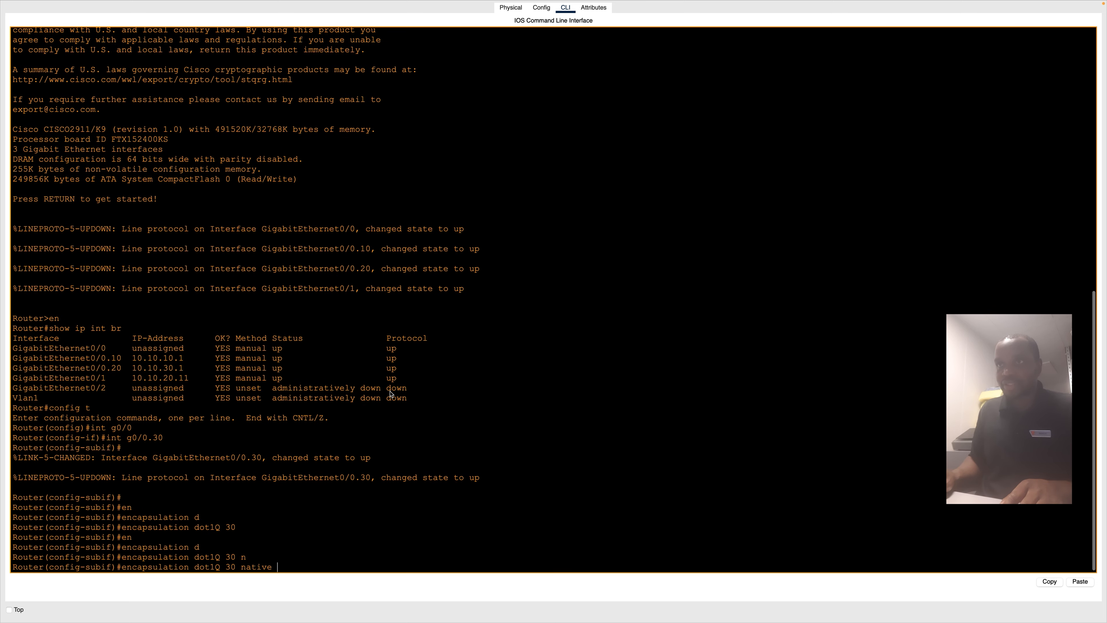
key(Return)
key(Return)
key(Return)
key(Return)
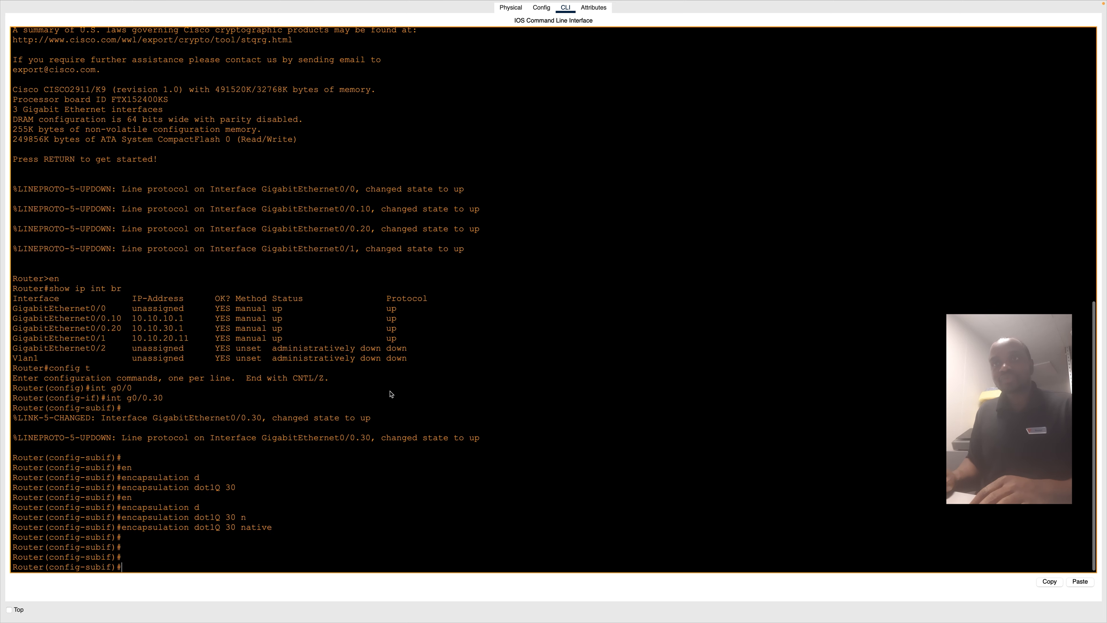
Assign IP address 10.0.0.1 with subnet mask 255.255.255.0 to subinterface g0/0.30
text(ip add)
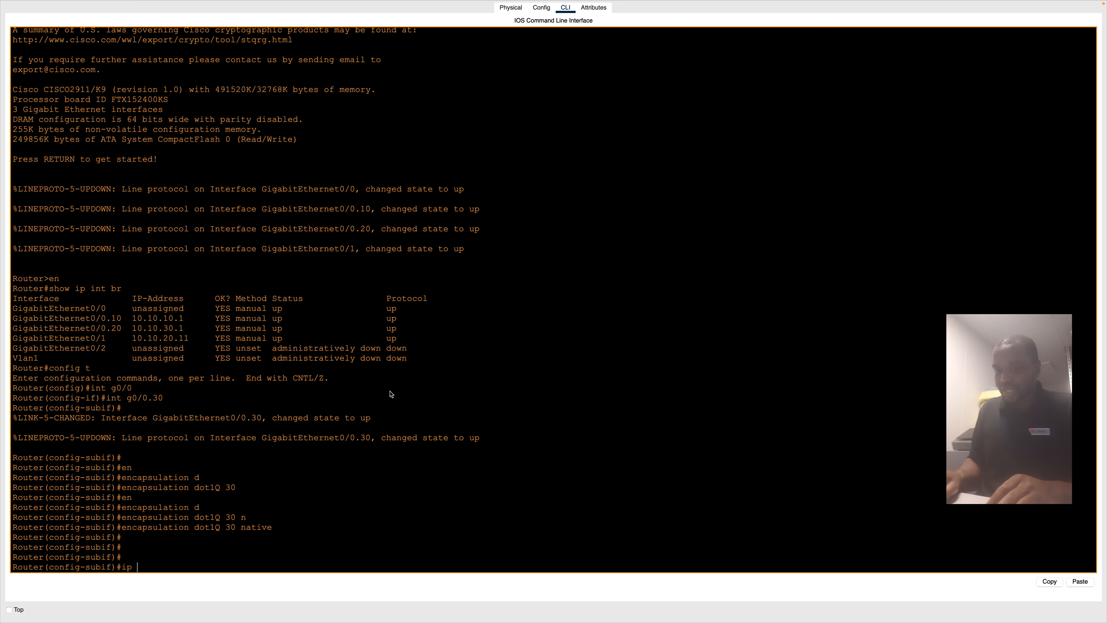
key(Tab)
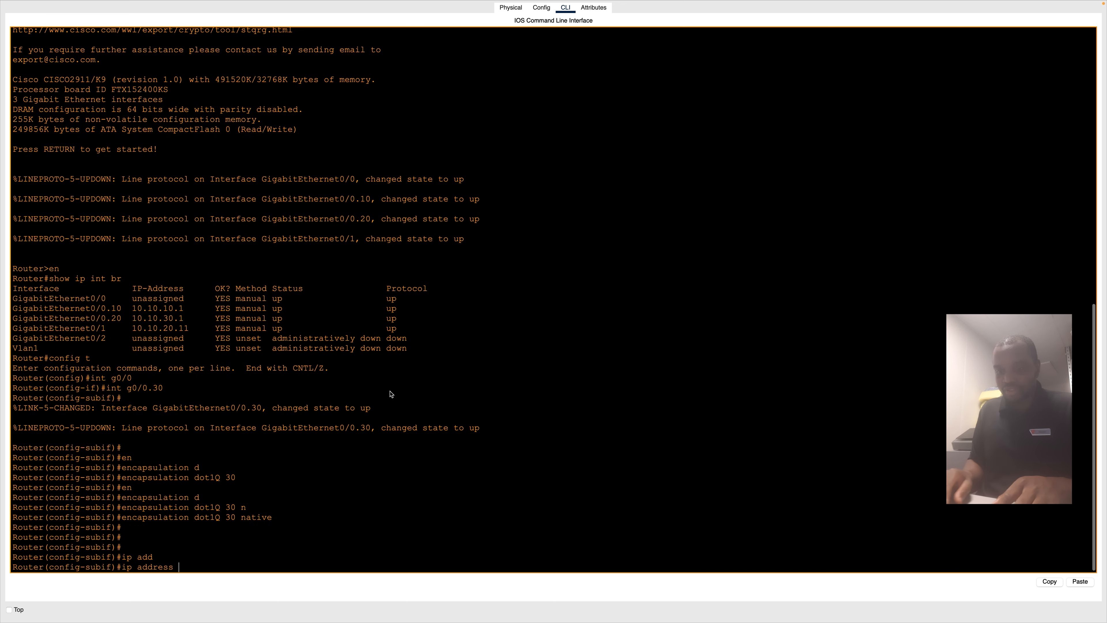
text(10.10.)
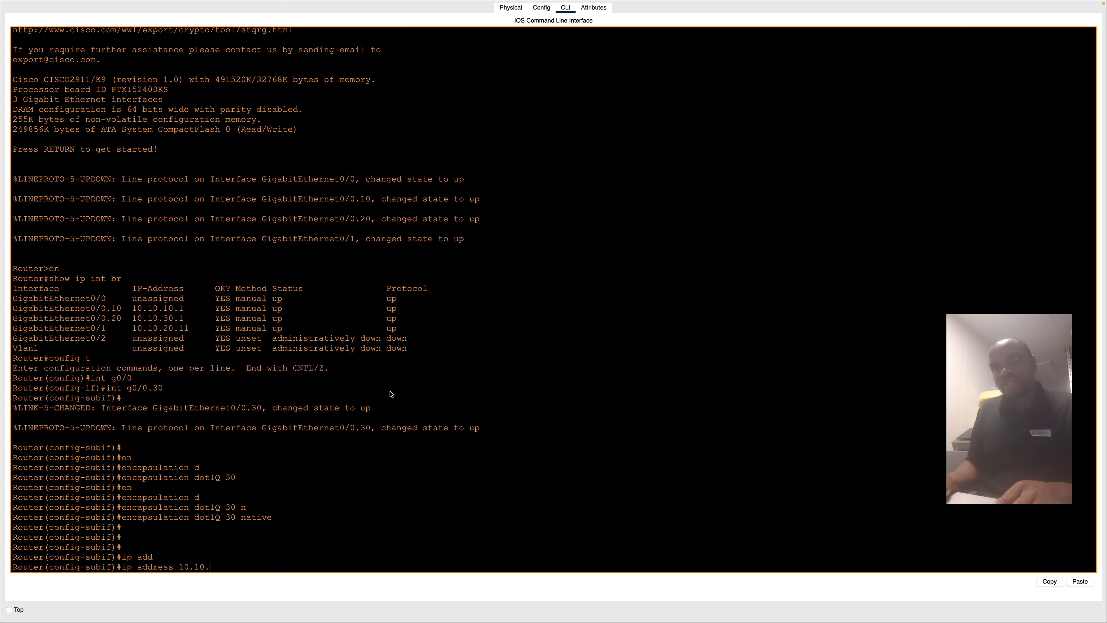
key(BackSpace)
key(BackSpace)
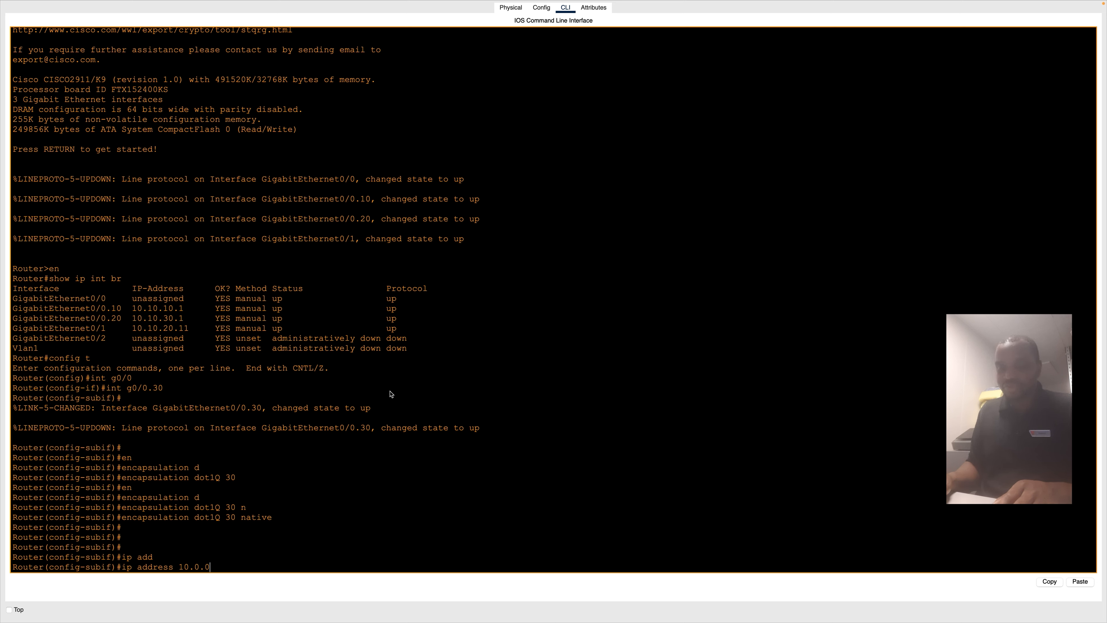
text(1)
text( 2)
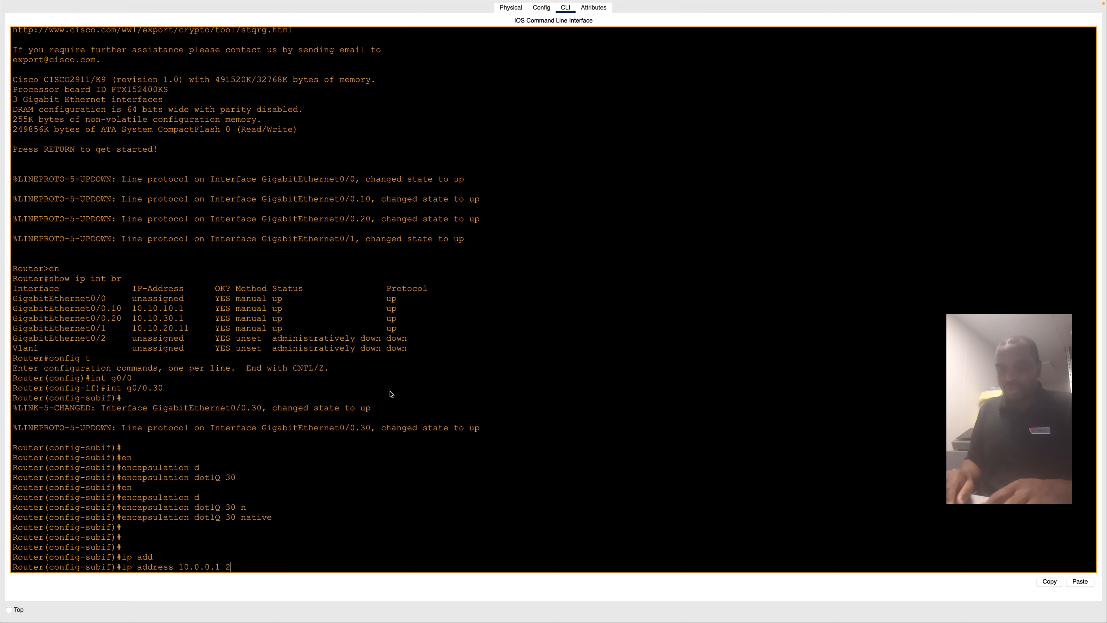
text(55.25)
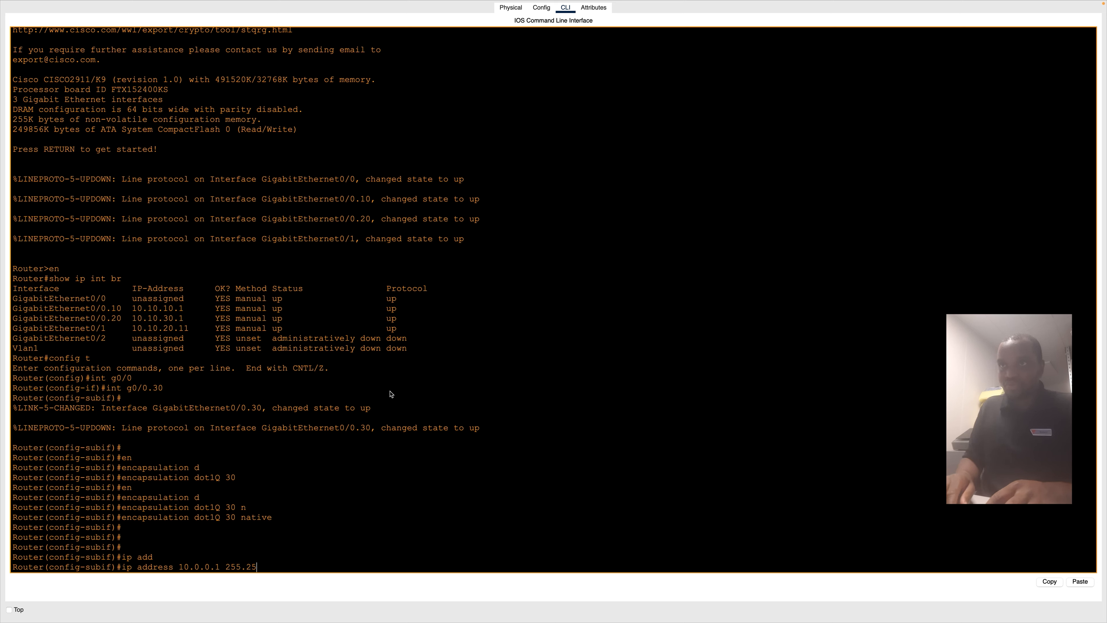
text(5.255.0)
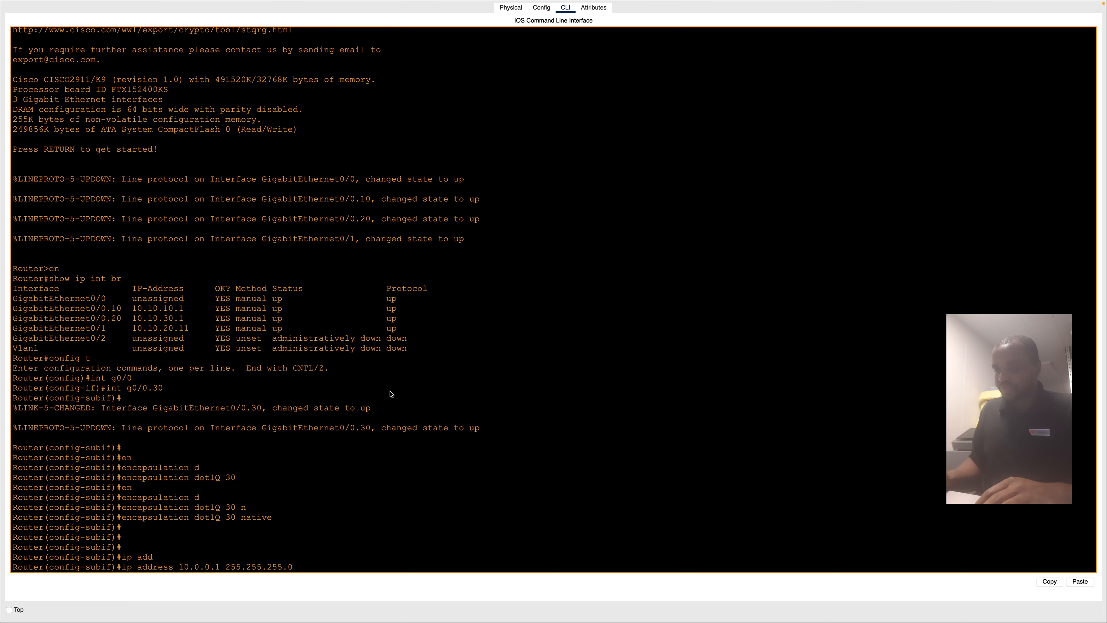
key(Return)
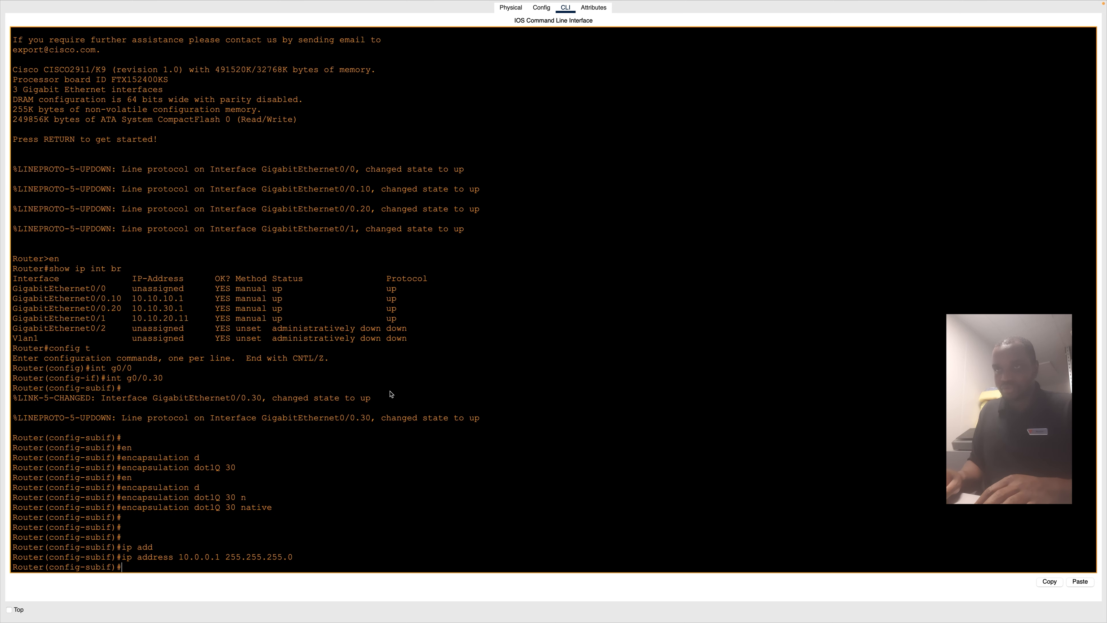
Save the router configuration with do wr and minimize the router window to return to the topology
text(do wr)
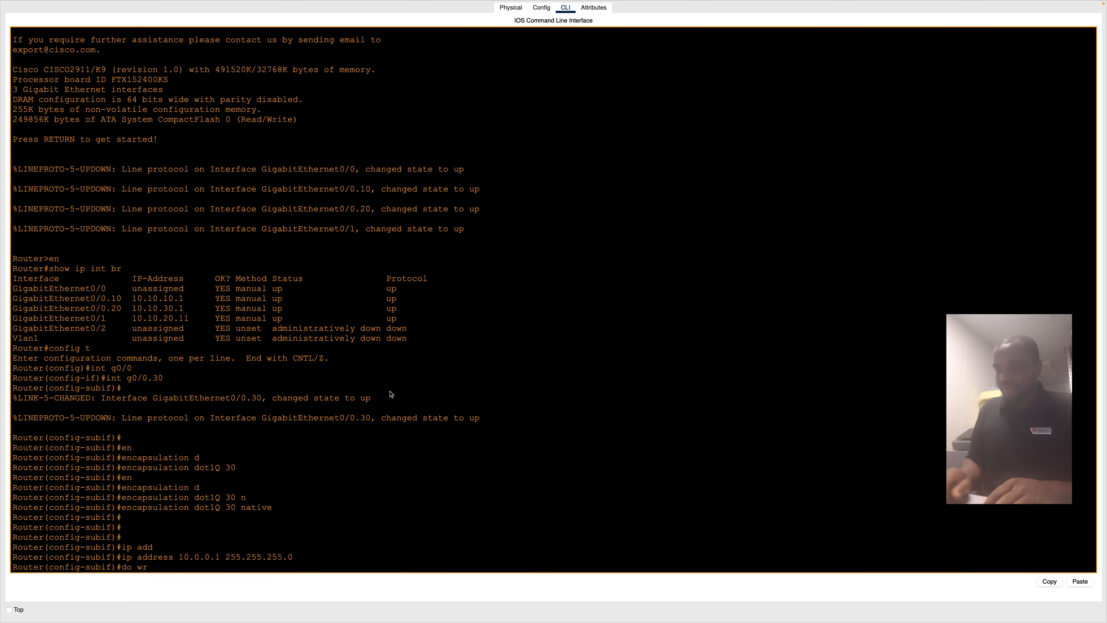
key(Return)
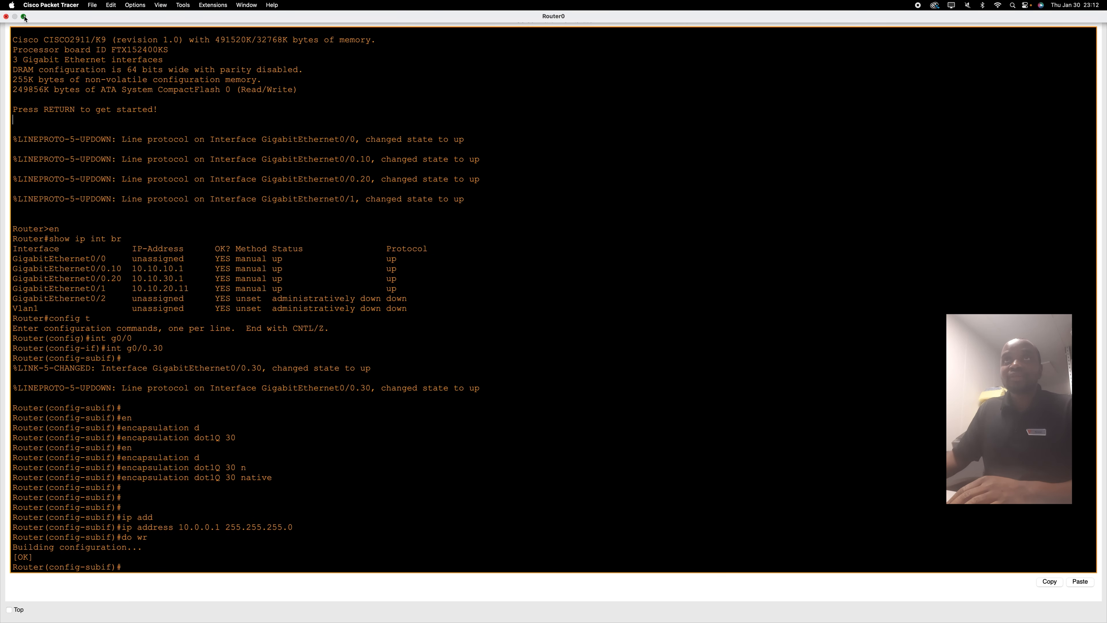
click(24, 17)
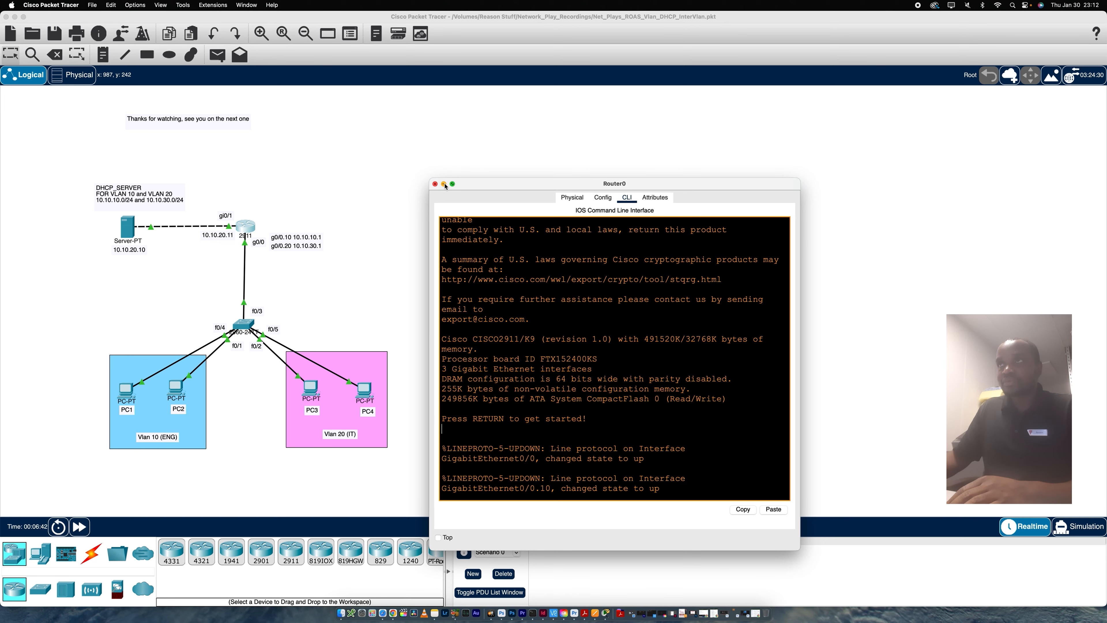
click(444, 184)
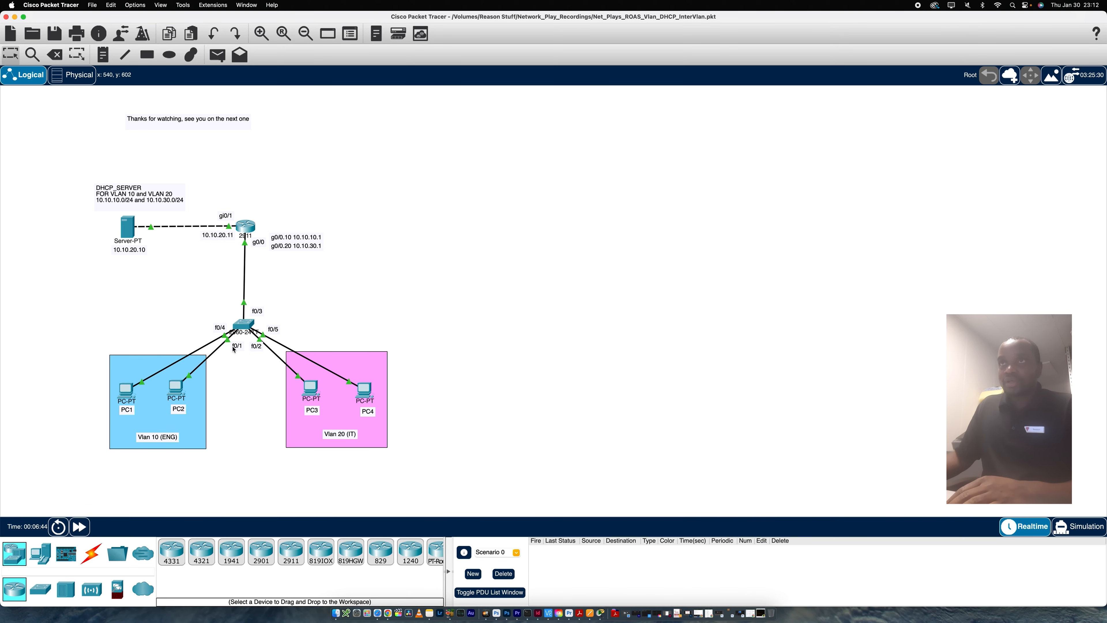
drag(244, 327, 242, 316)
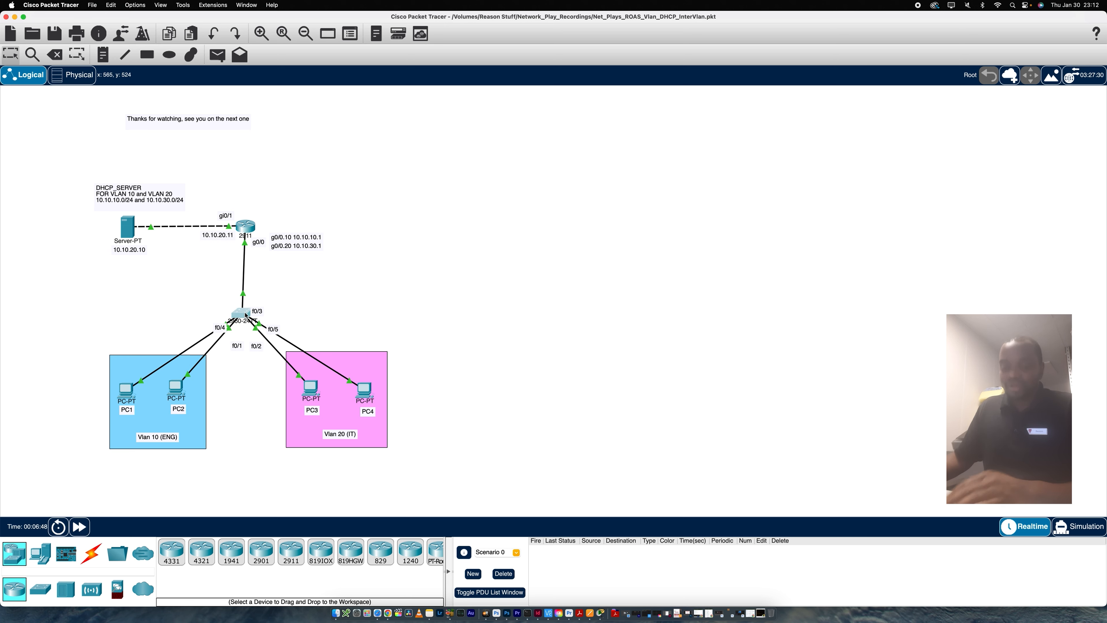
click(293, 296)
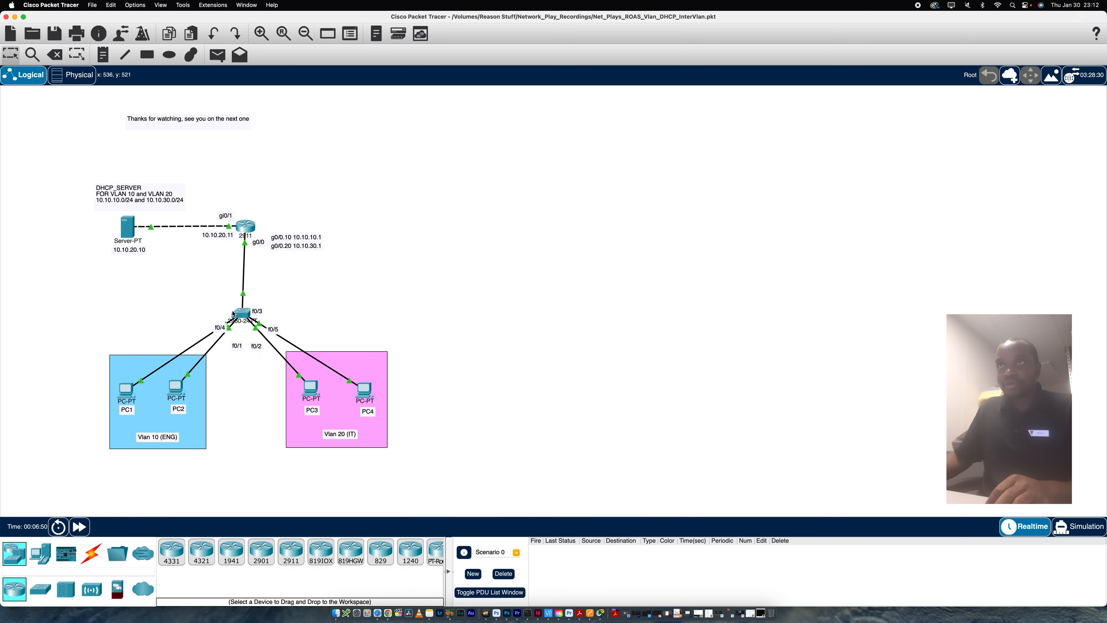
drag(240, 313, 243, 328)
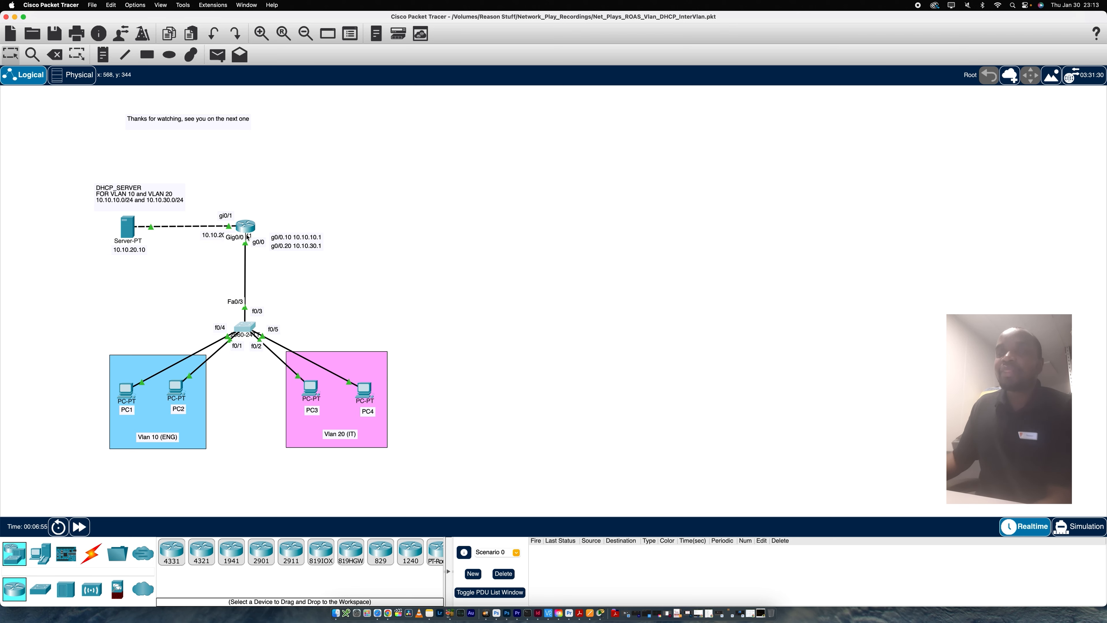
Open the switch's command line in an enlarged window and enter interface range configuration for f0/6 -7
click(244, 325)
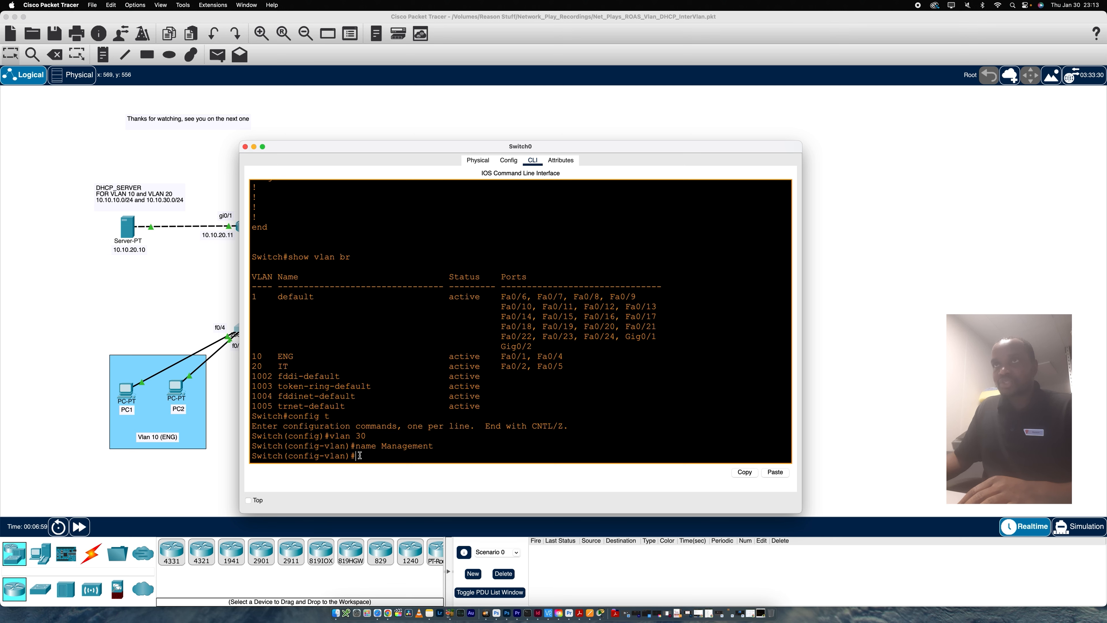
drag(299, 146, 586, 177)
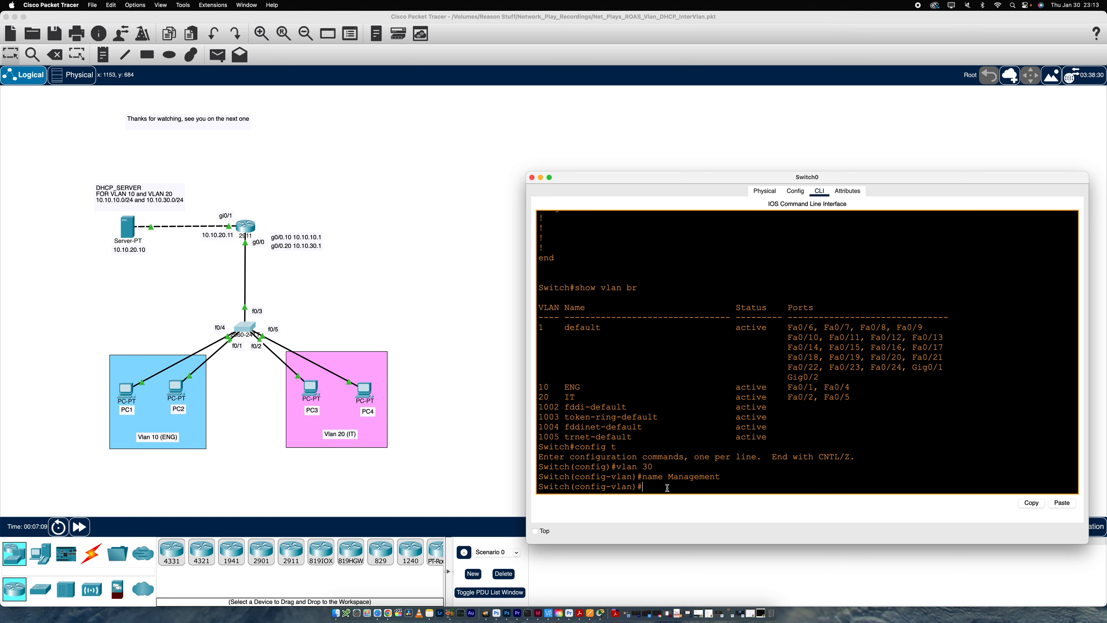
drag(638, 176, 448, 113)
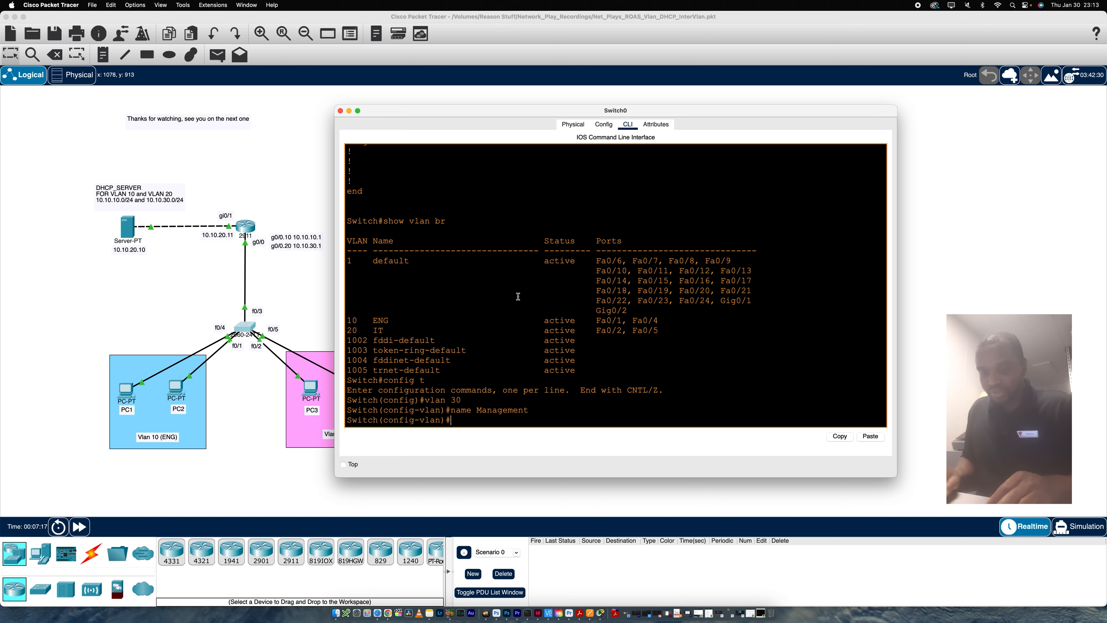
click(358, 110)
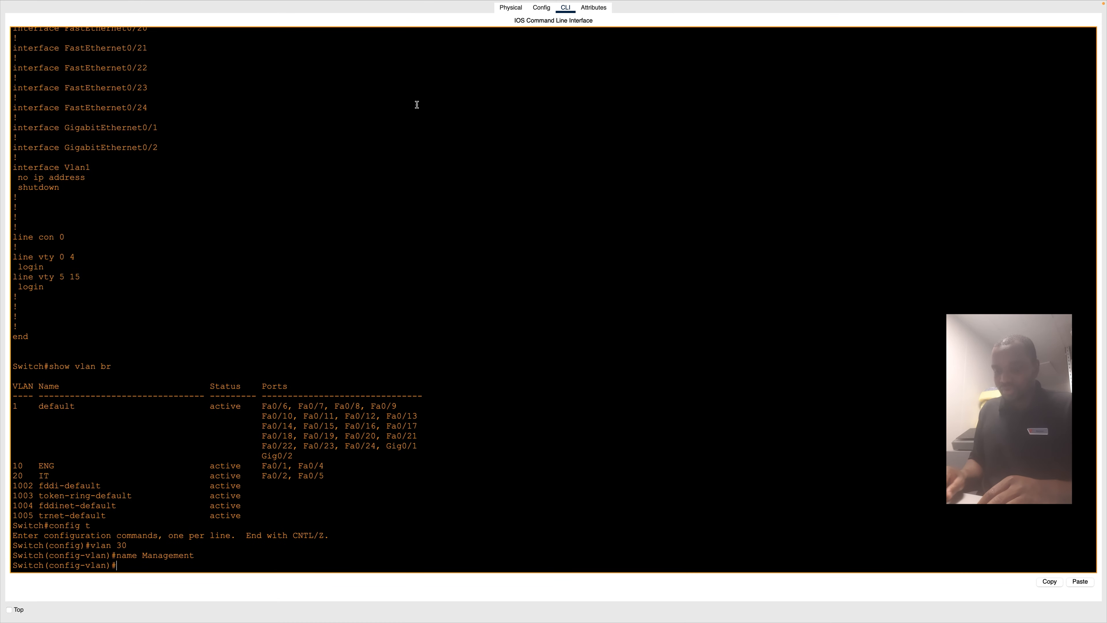
text(int)
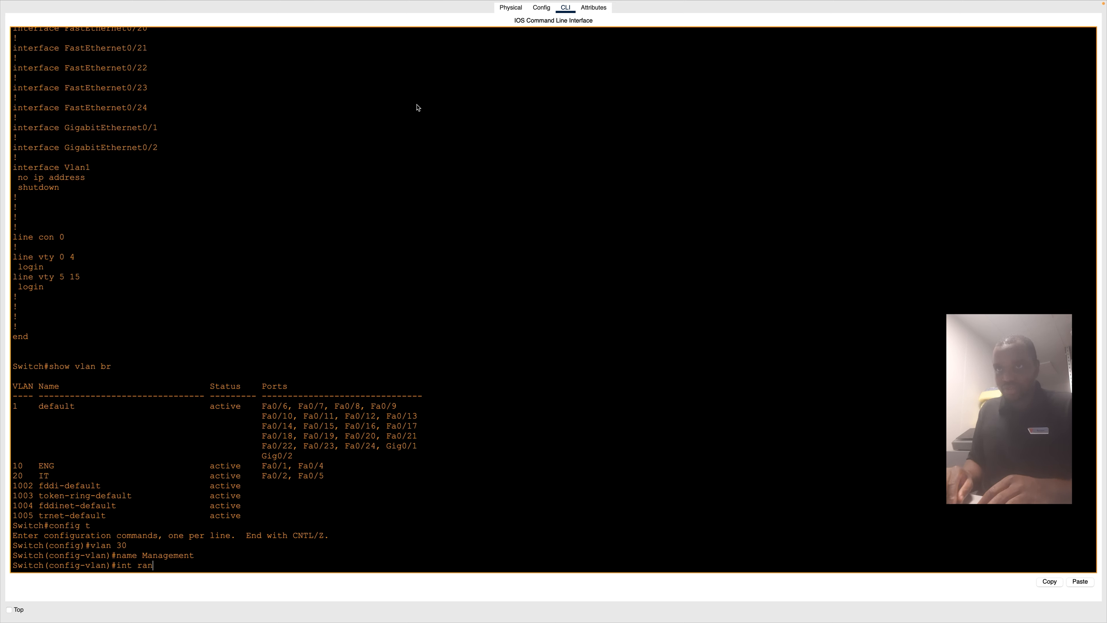
text( ran )
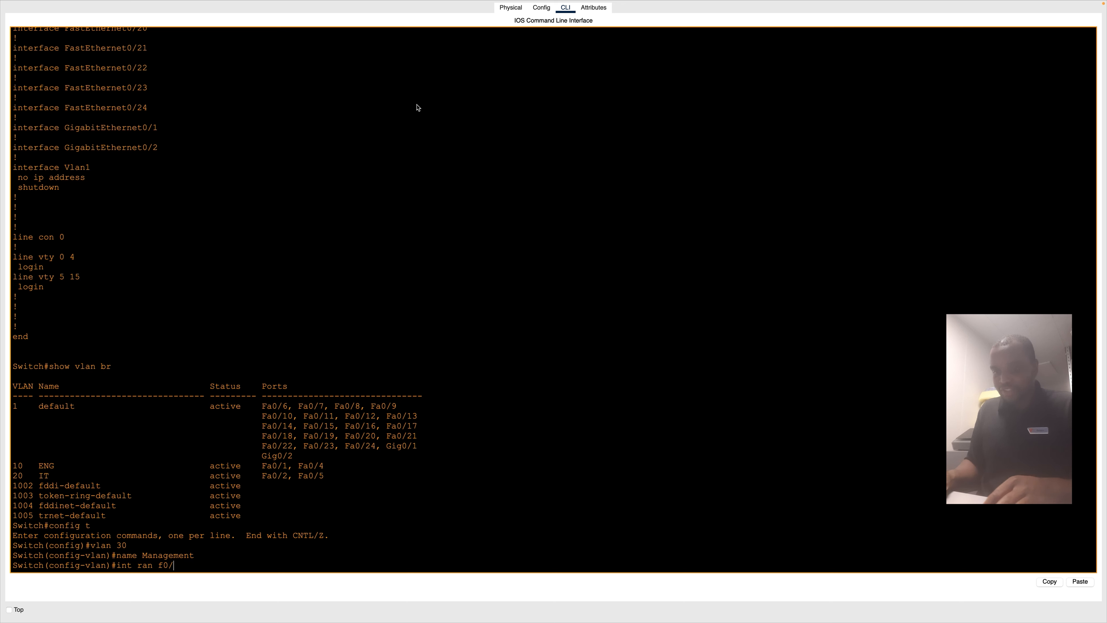
text(f0/6 -7)
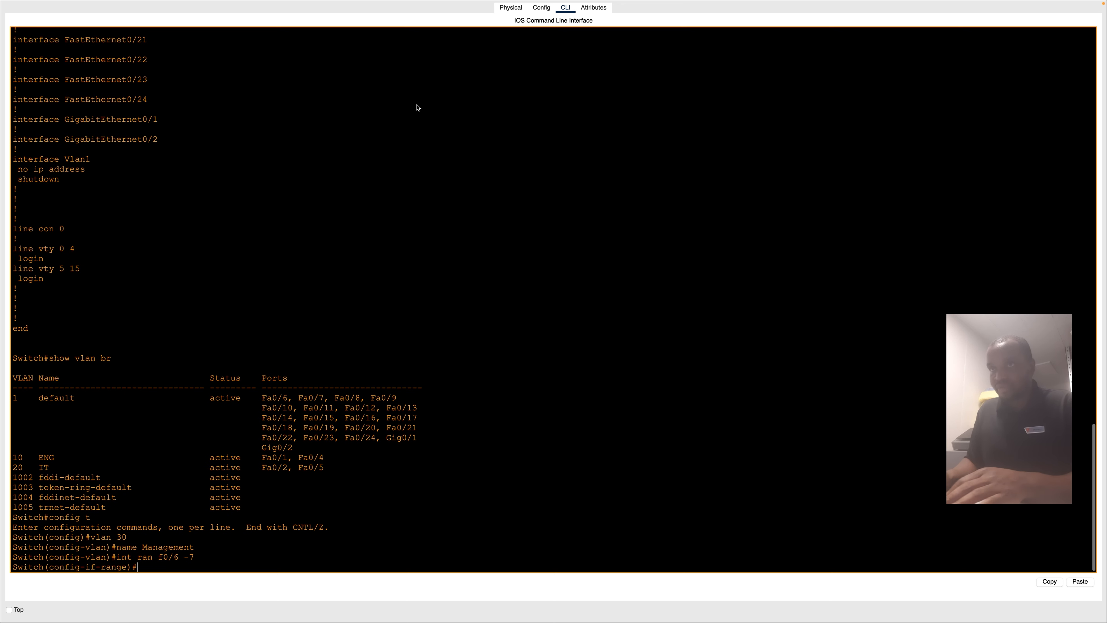
key(Return)
Set the ports in range f0/6 -7 to switchport mode access
text(sw)
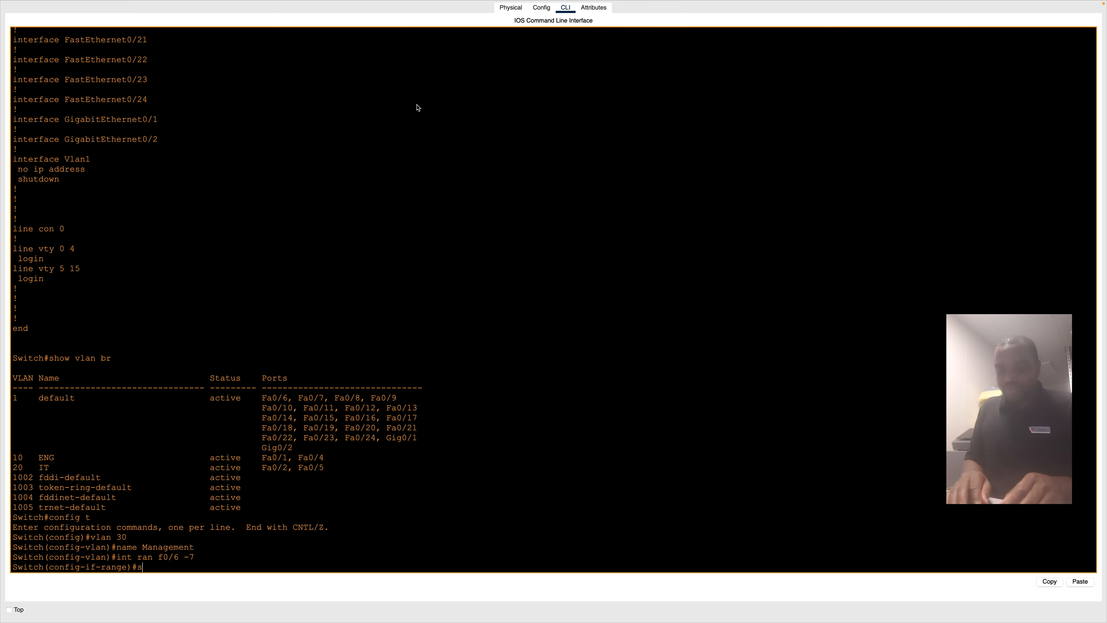
key(Tab)
text(mo)
key(Tab)
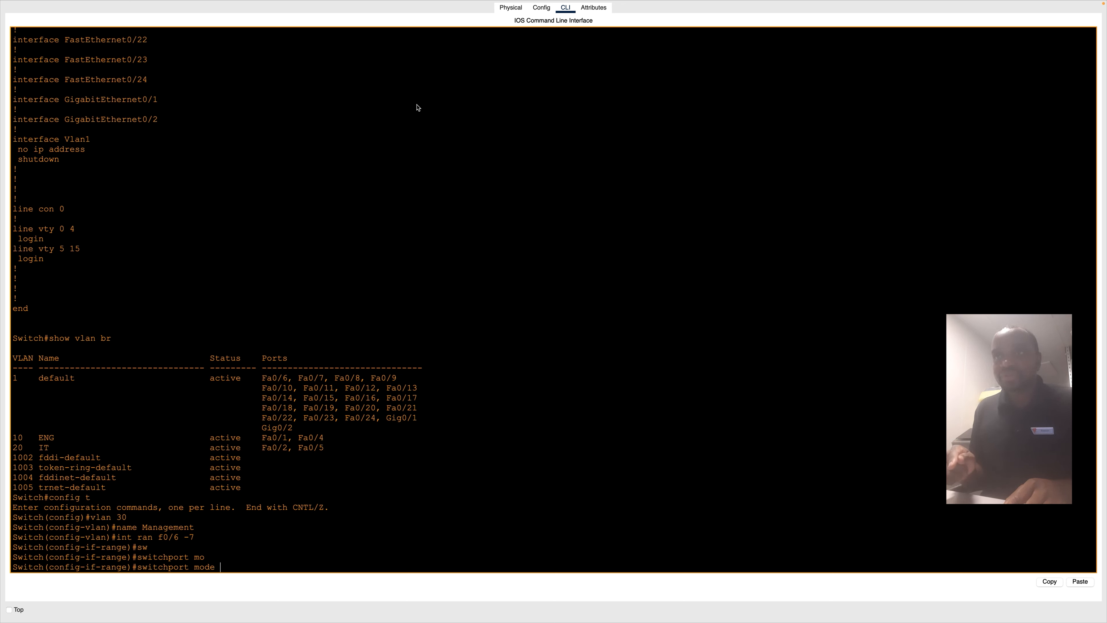
text(ac)
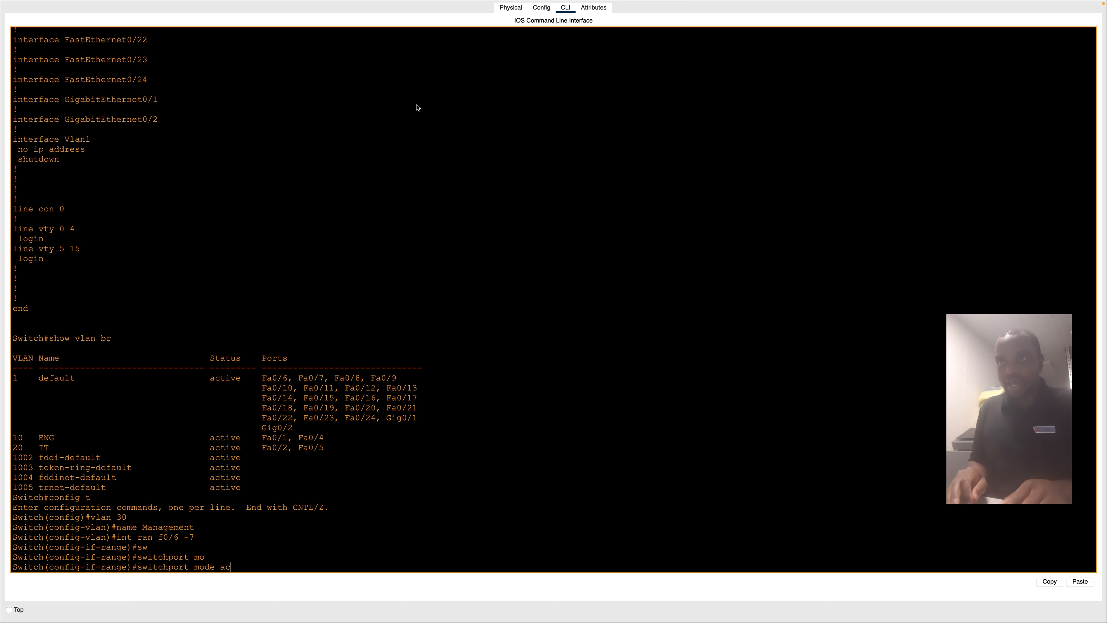
key(Tab)
key(Return)
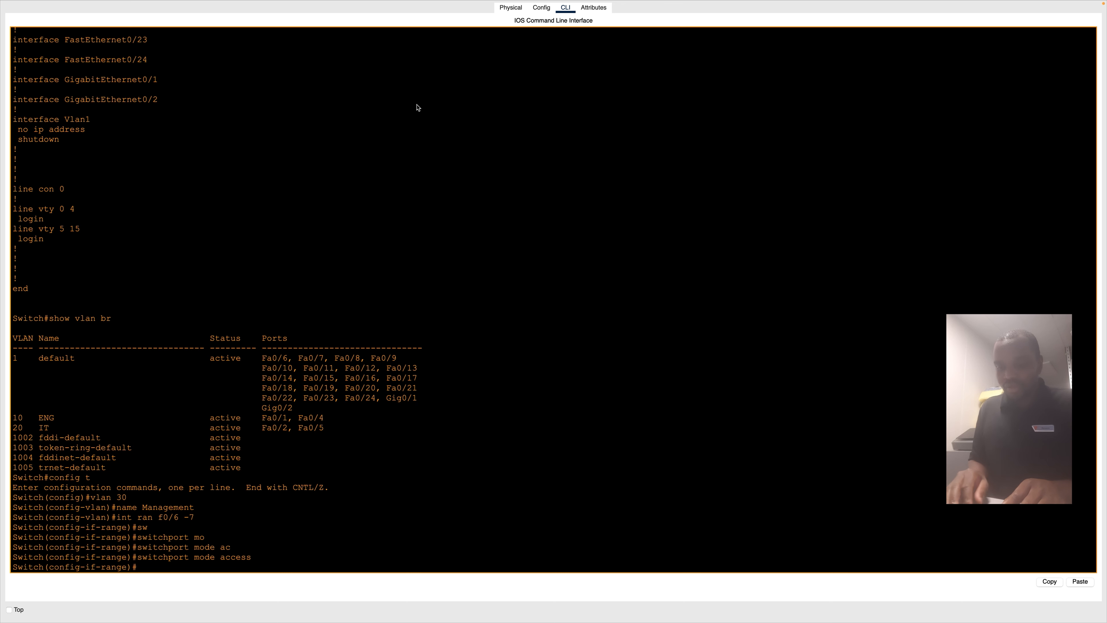
Assign the selected switch port range to VLAN 30 with switchport access vlan 30
text(sw)
key(Tab)
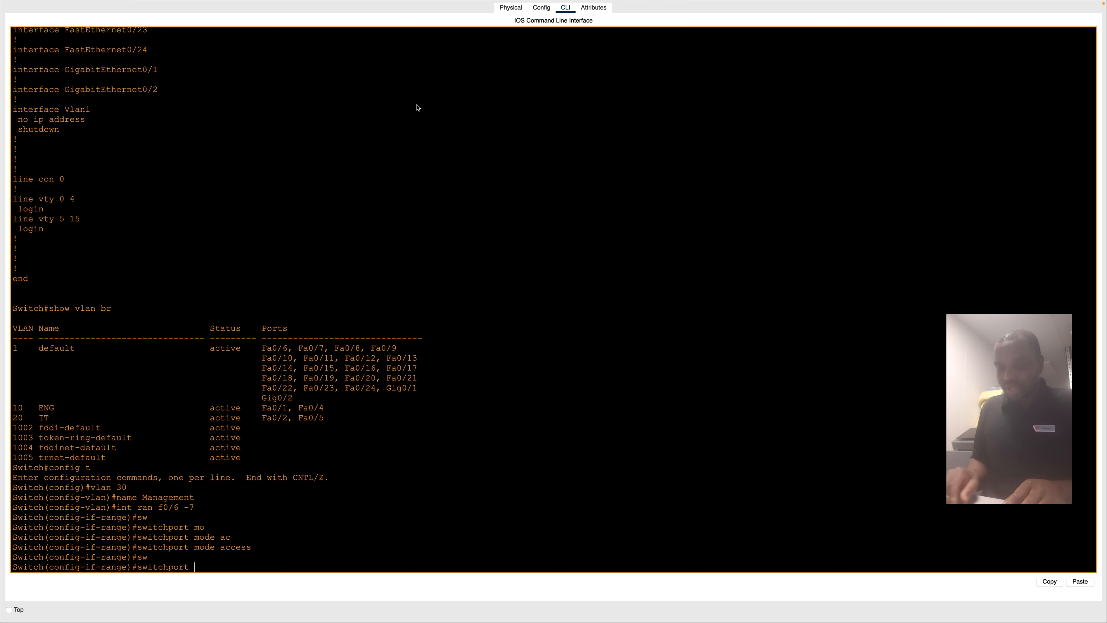
text(ac)
key(Tab)
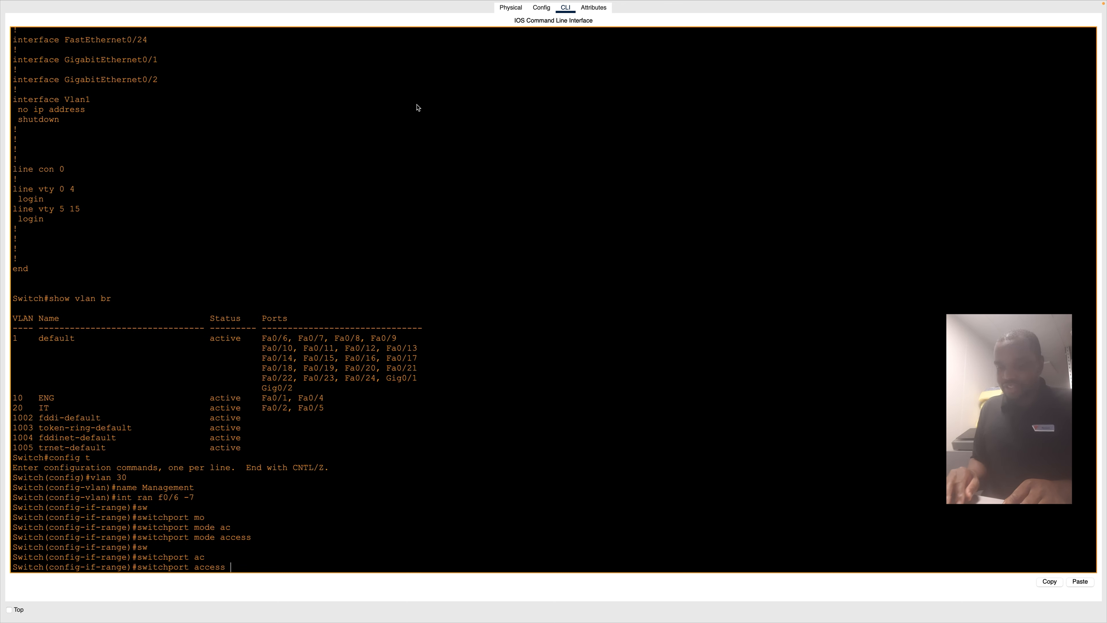
text(v)
key(Tab)
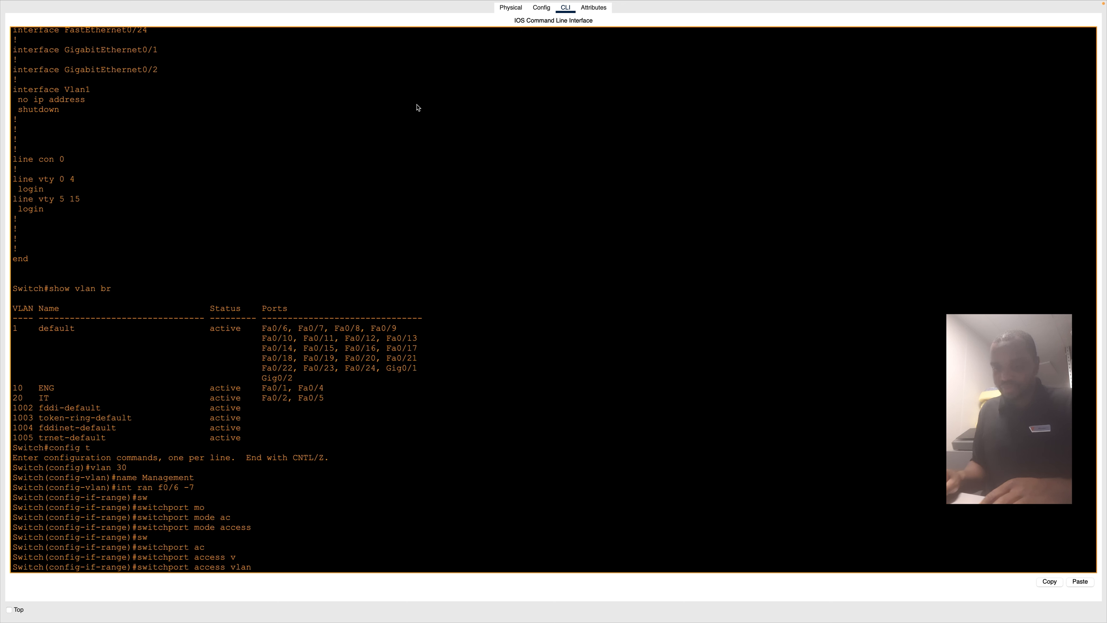
text(30)
key(Return)
key(Return)
key(Return)
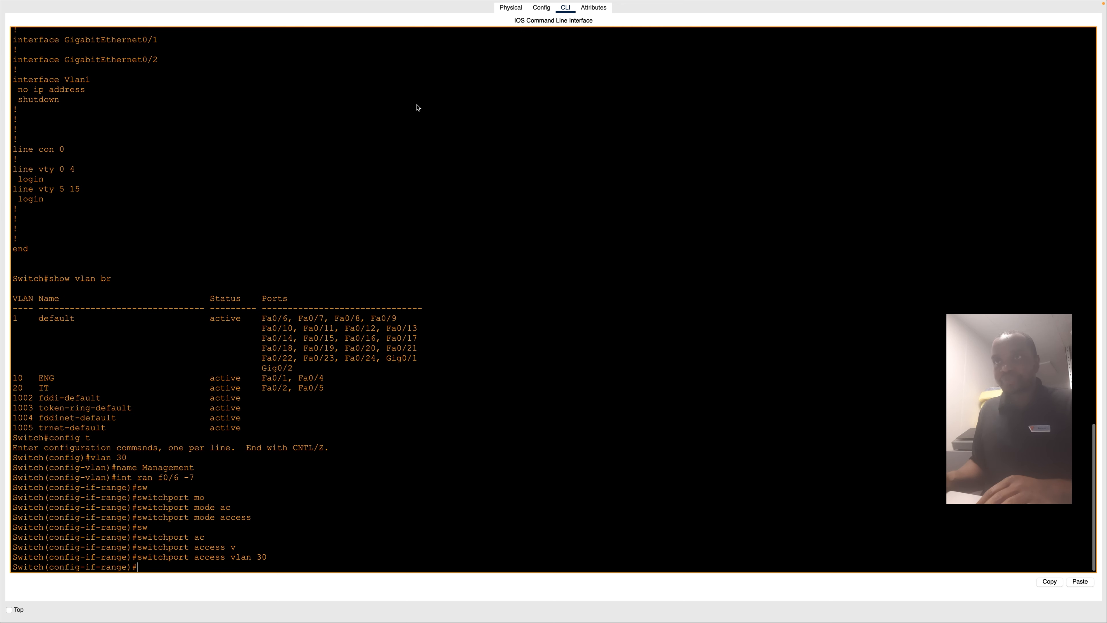
Save the switch configuration with do wr and minimize the switch window to return to the topology
text(do wr)
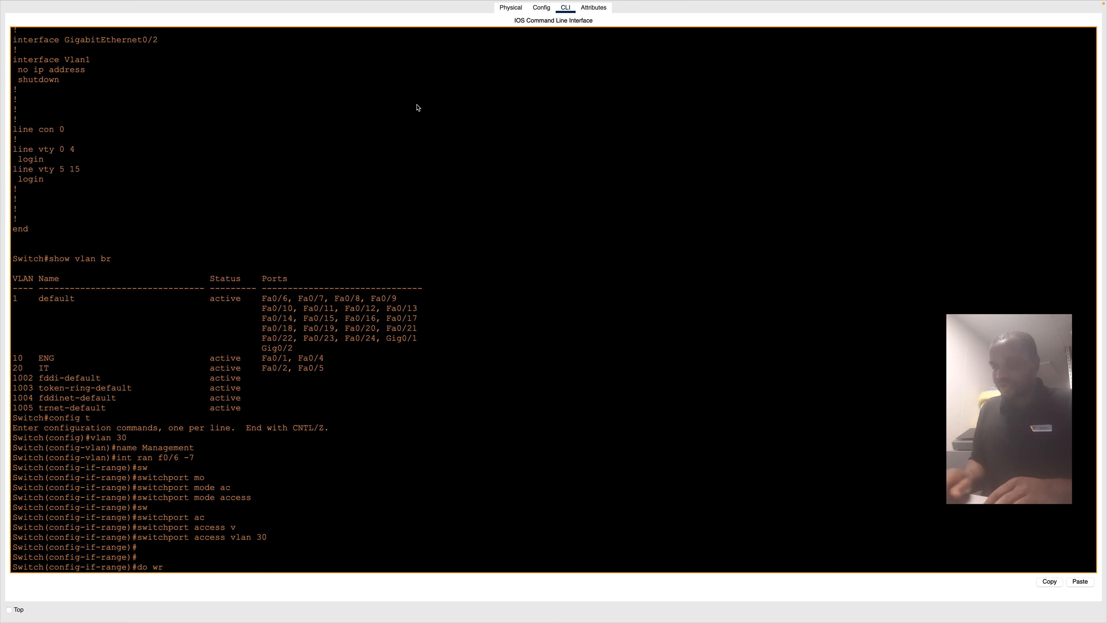
key(Return)
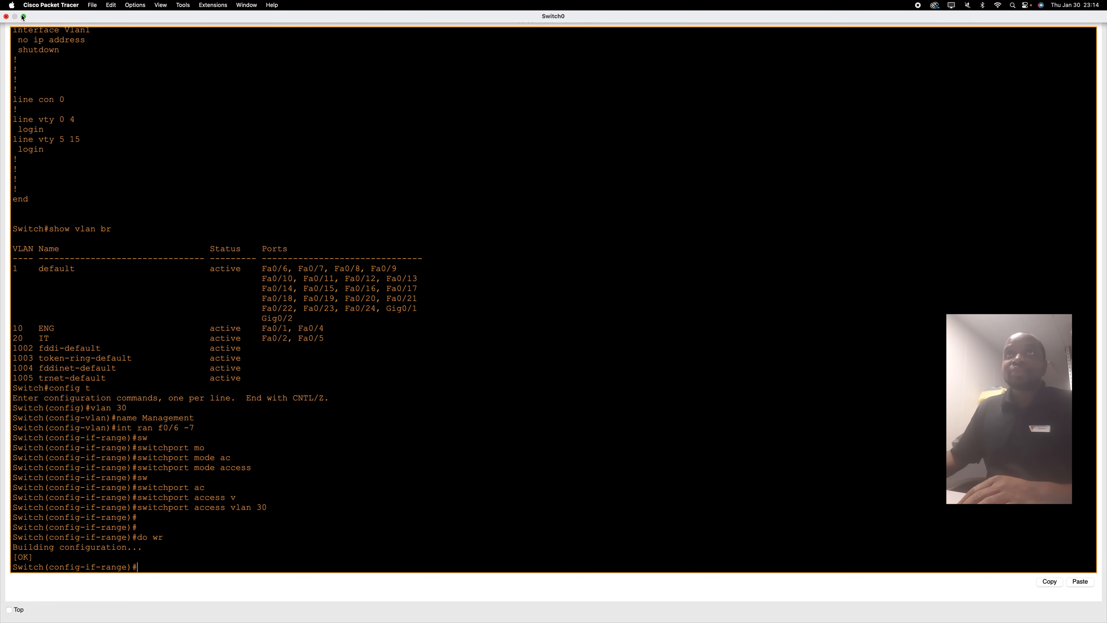
click(22, 19)
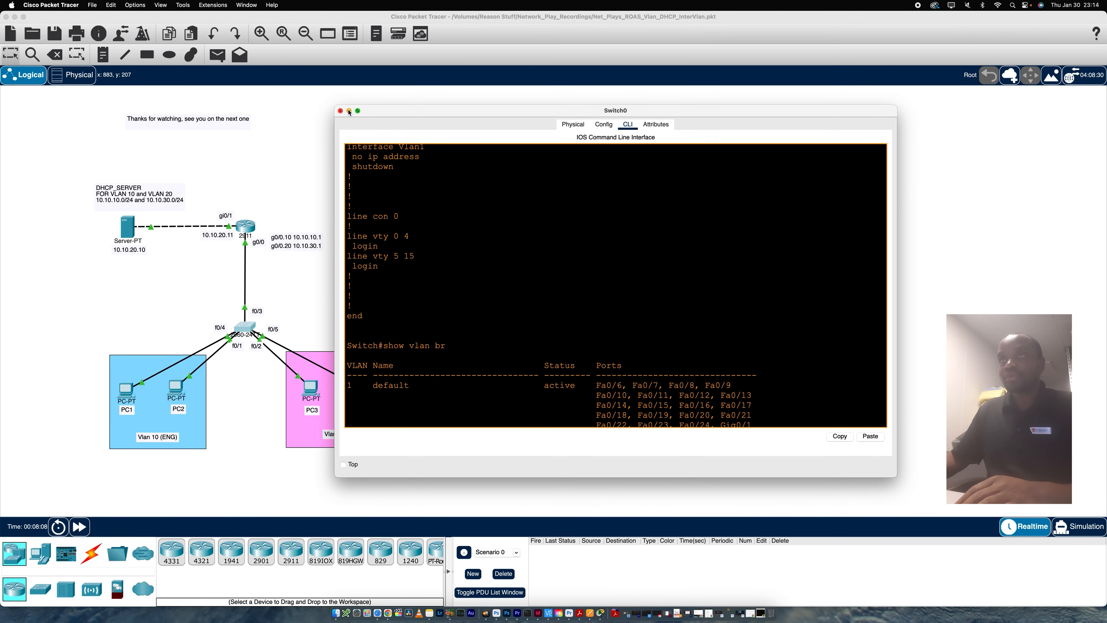
click(350, 111)
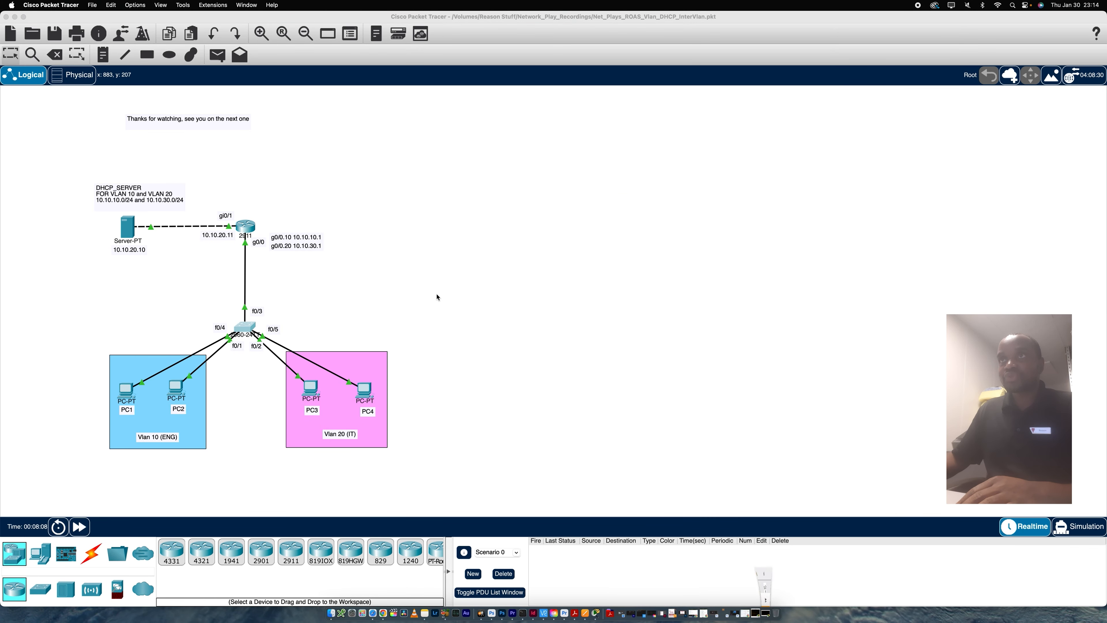
Add a LAP-PT lightweight access point to the workspace, to the right of the switch and above the Vlan 20 (IT) area
click(42, 558)
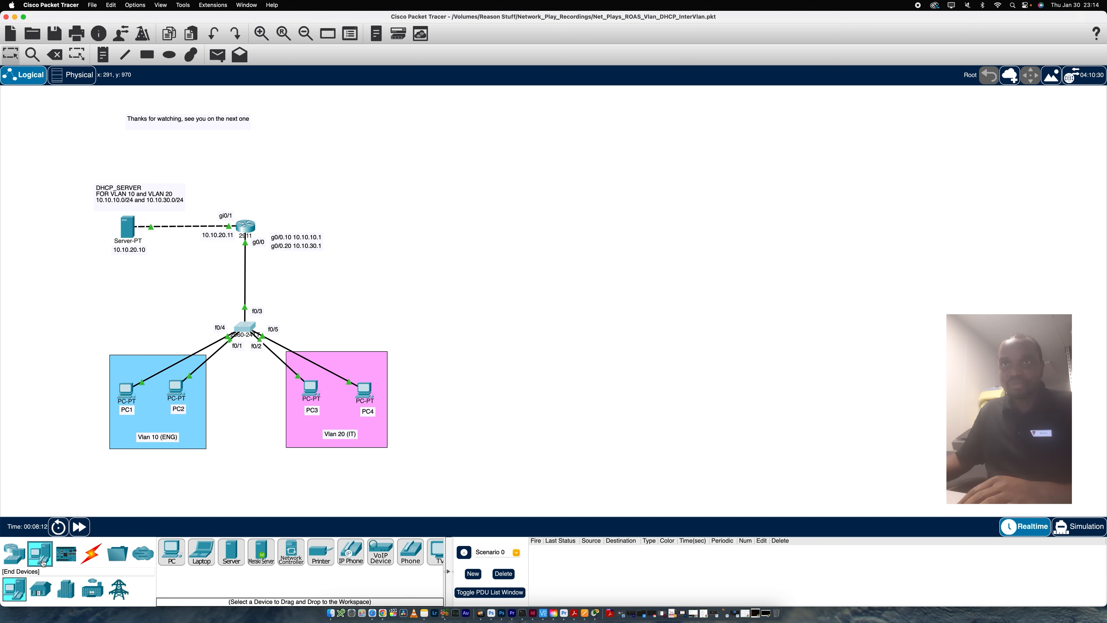
click(14, 553)
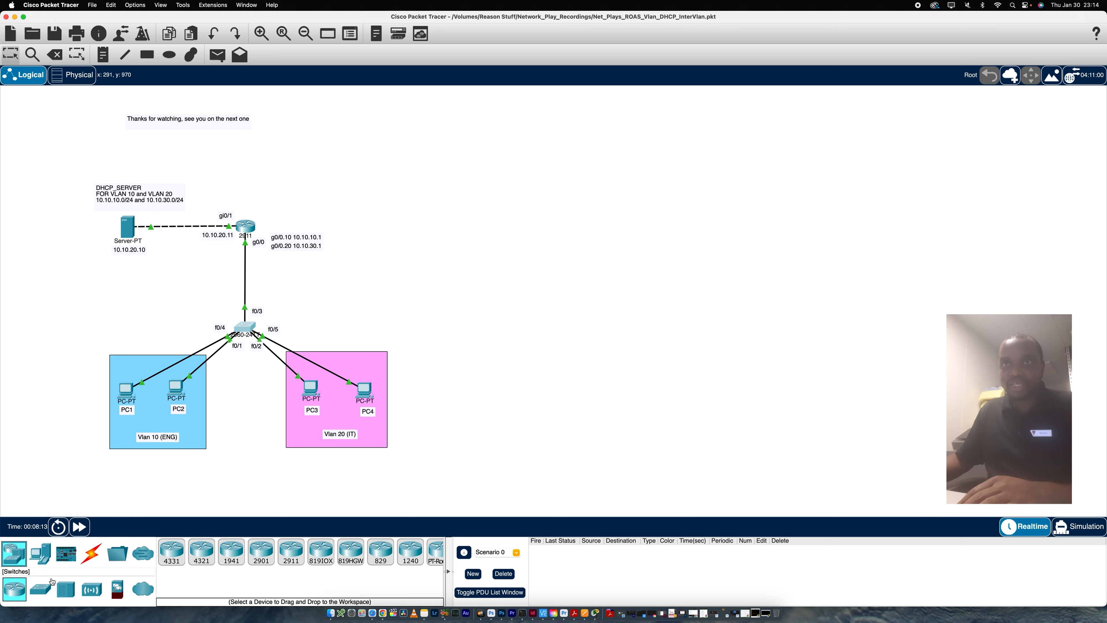
click(88, 592)
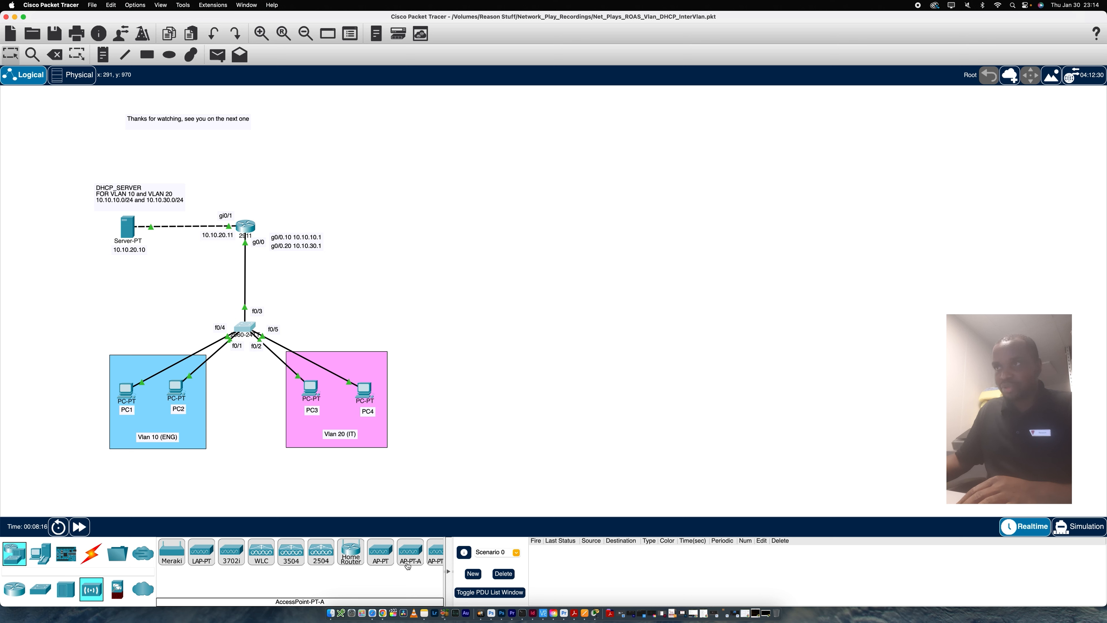
scroll(407, 565, right, 5)
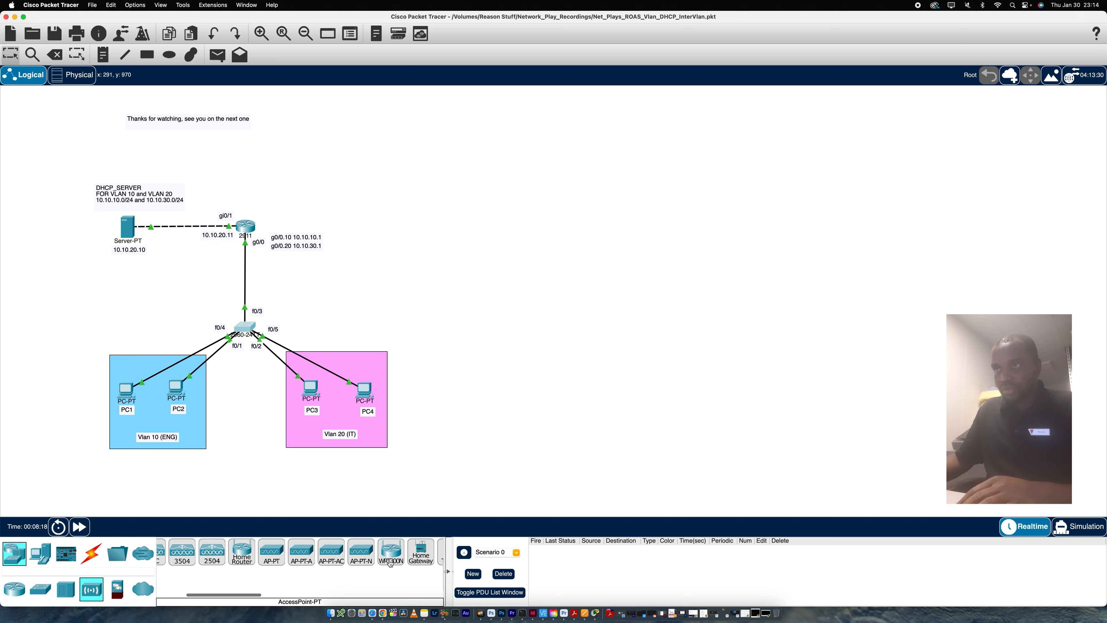
scroll(391, 563, right, 4)
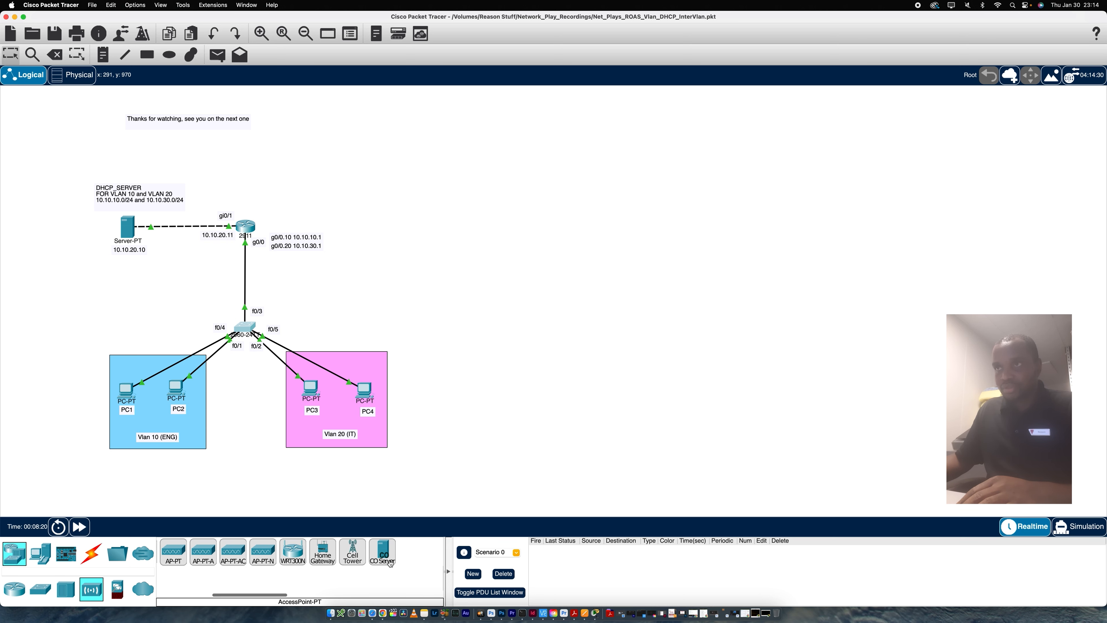
scroll(391, 563, left, 8)
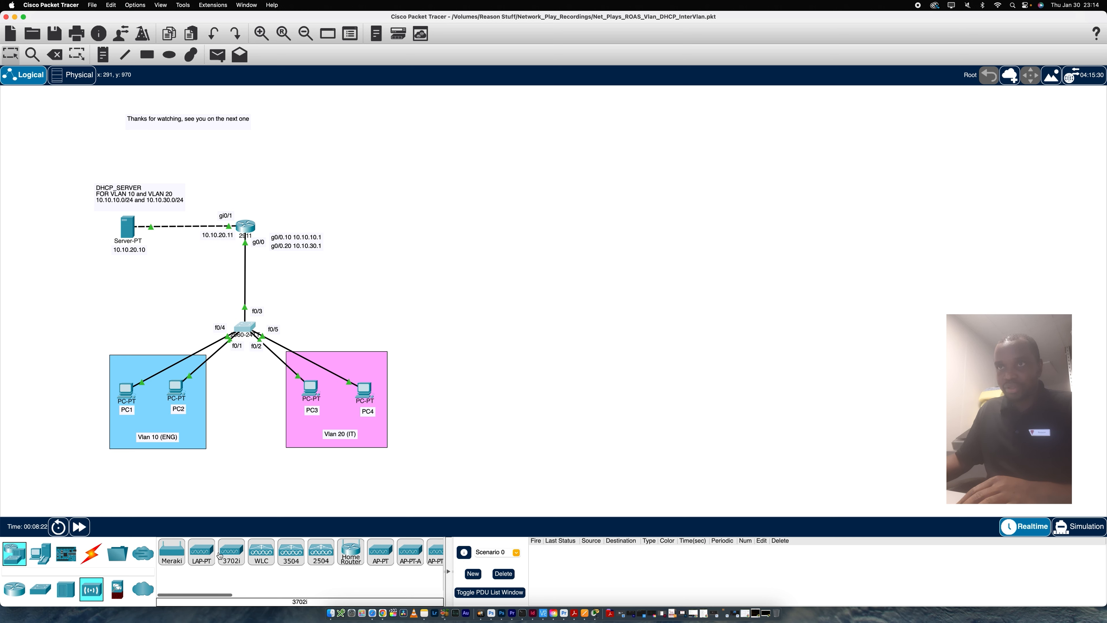
click(203, 554)
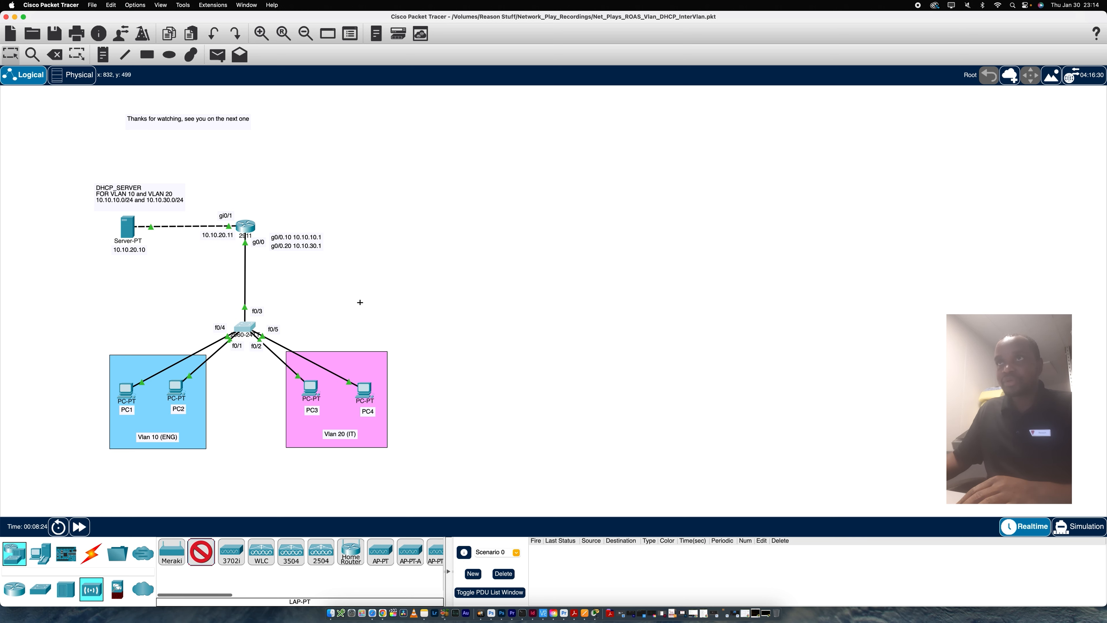
click(359, 308)
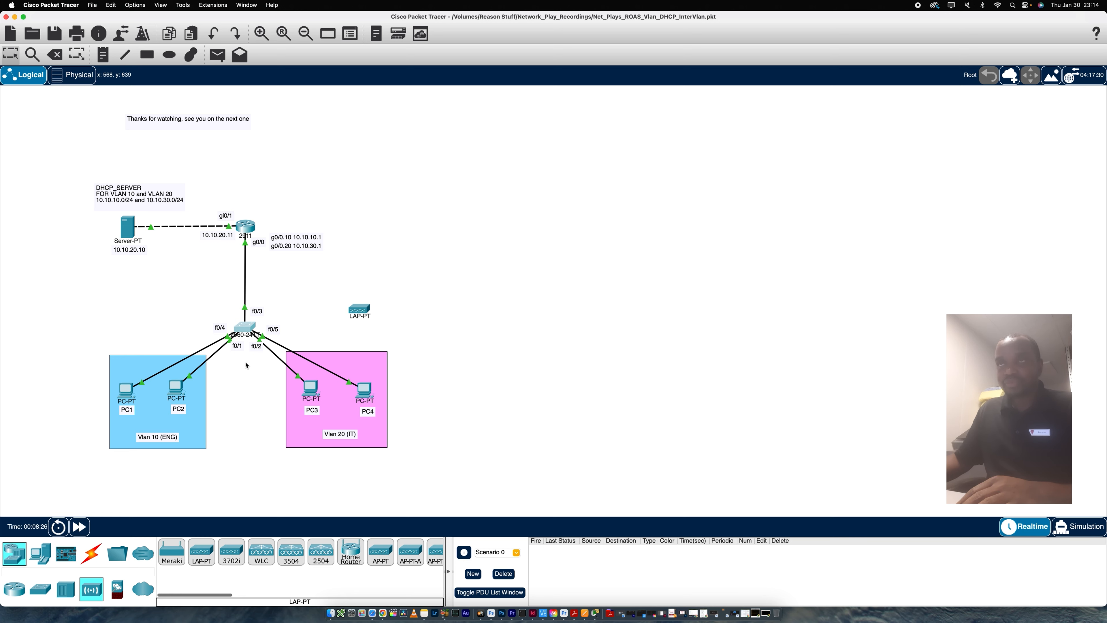
Connect the switch to the LAP-PT access point with a Copper Cross-Over cable
click(91, 553)
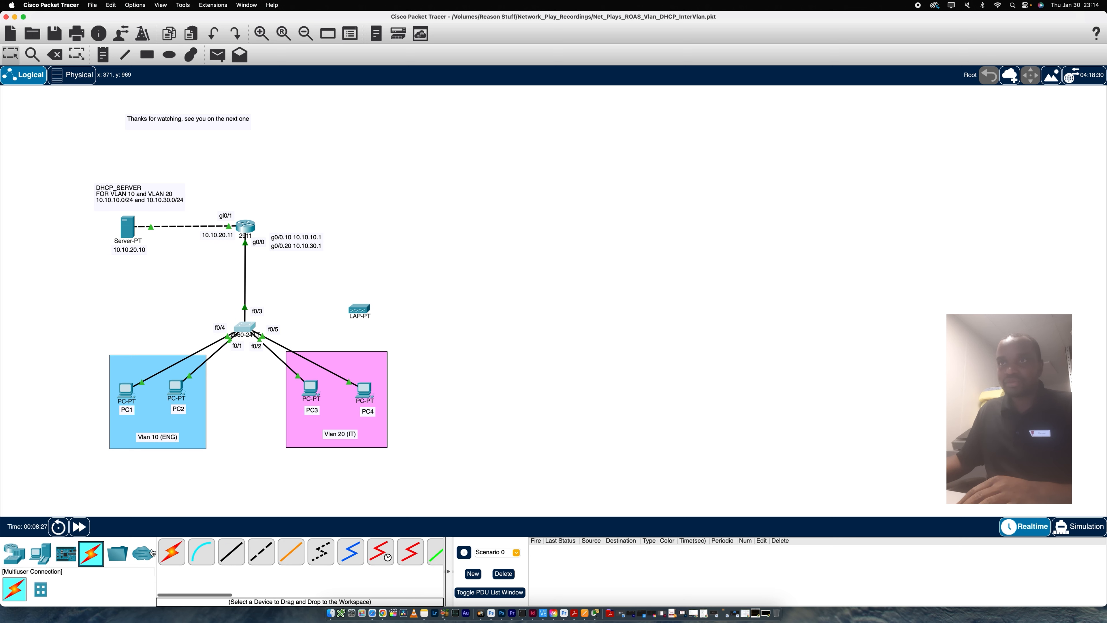
click(260, 552)
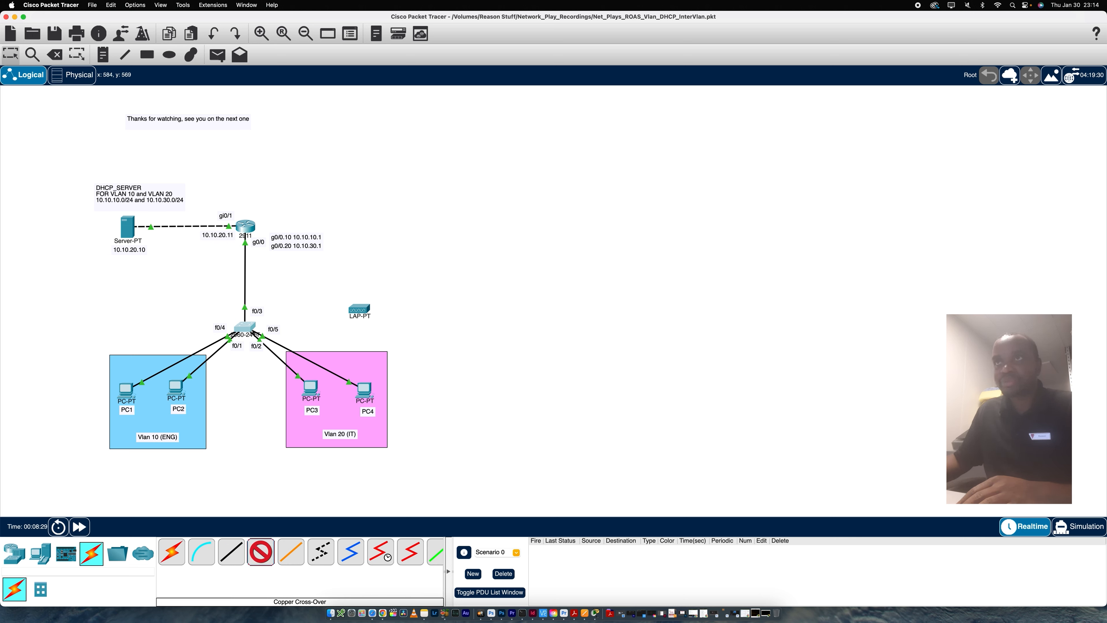
click(255, 331)
click(274, 341)
click(357, 313)
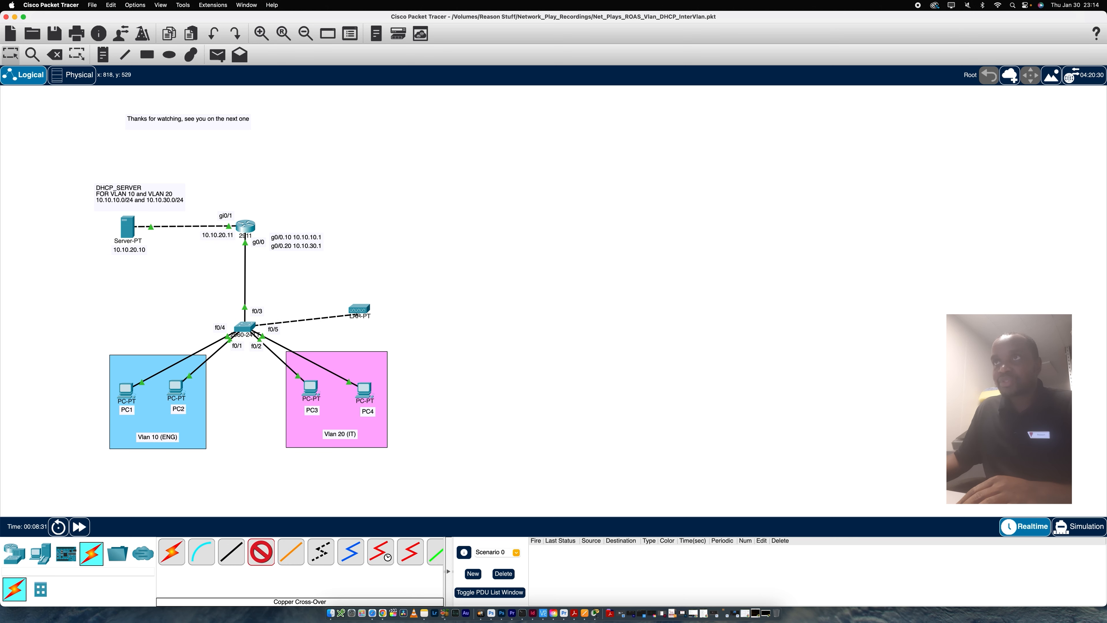
click(357, 313)
click(387, 317)
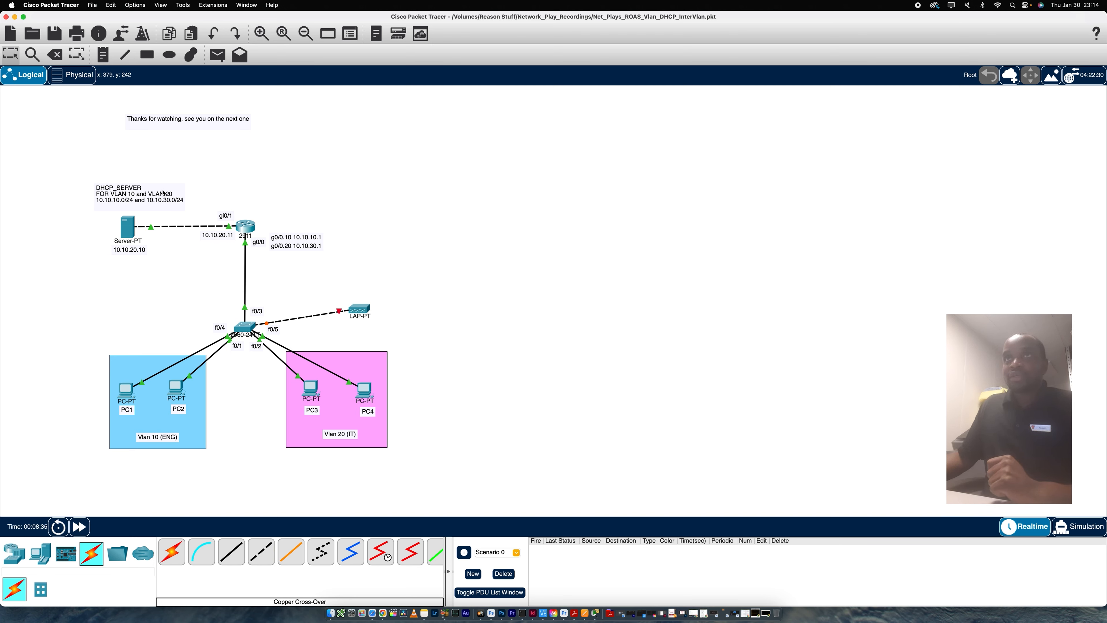
Open the physical view of the LAP-PT access point and plug the power adapter into its power socket
mouse_move(132, 225)
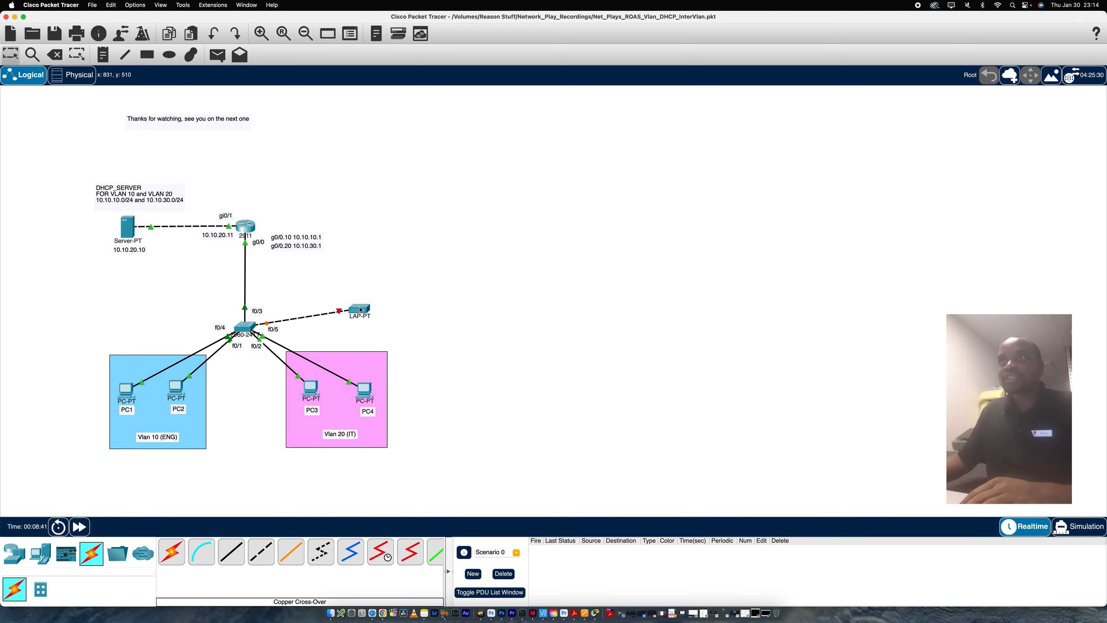
click(360, 312)
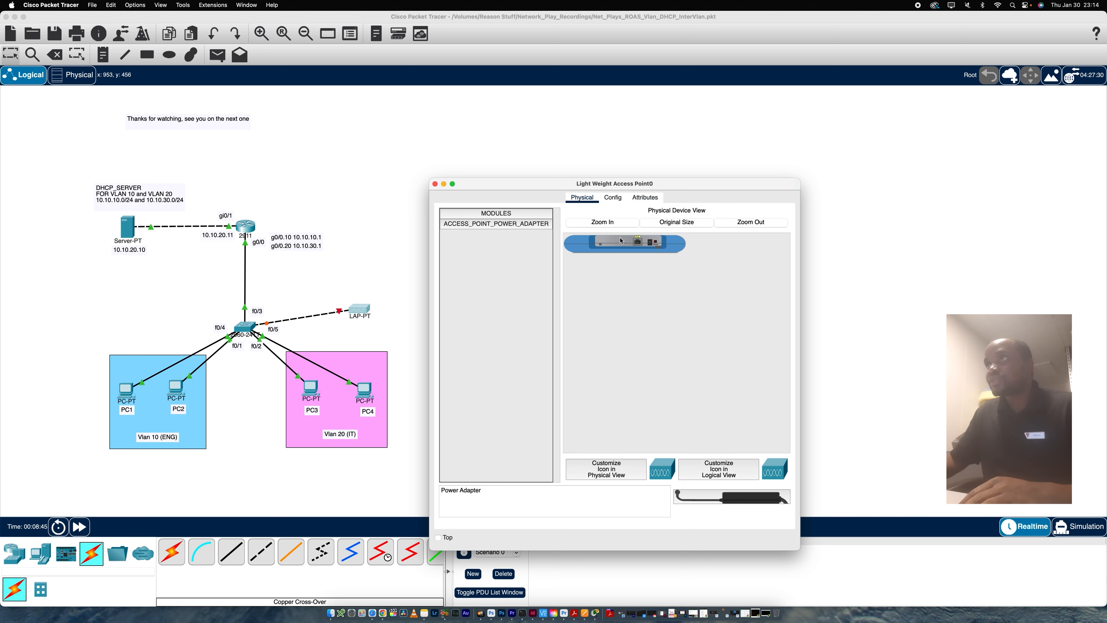
drag(737, 497, 692, 284)
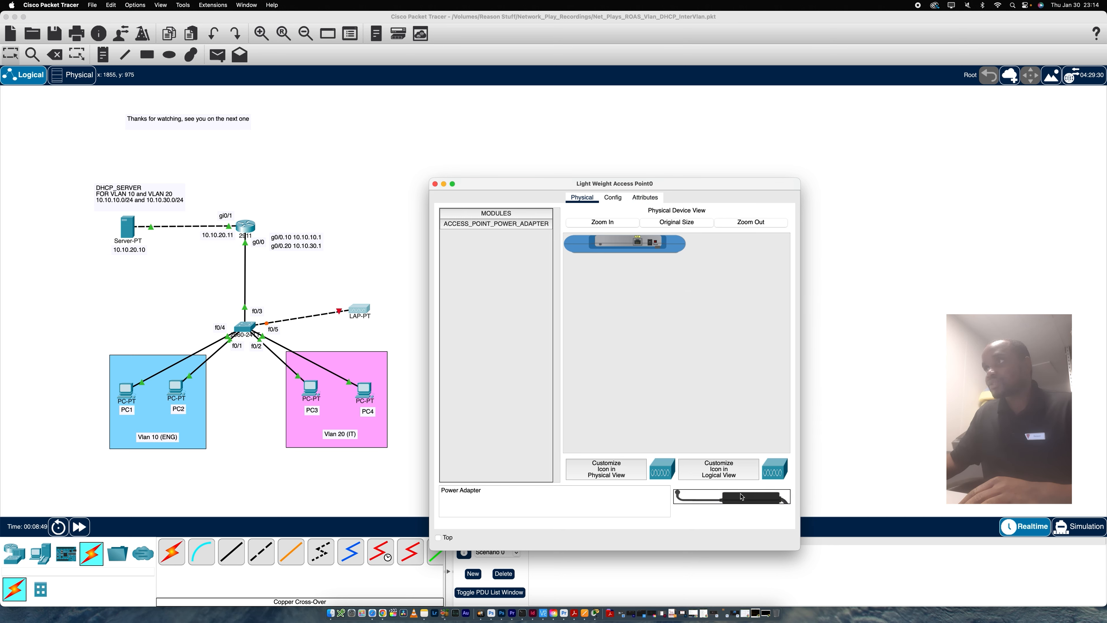
drag(740, 496, 652, 245)
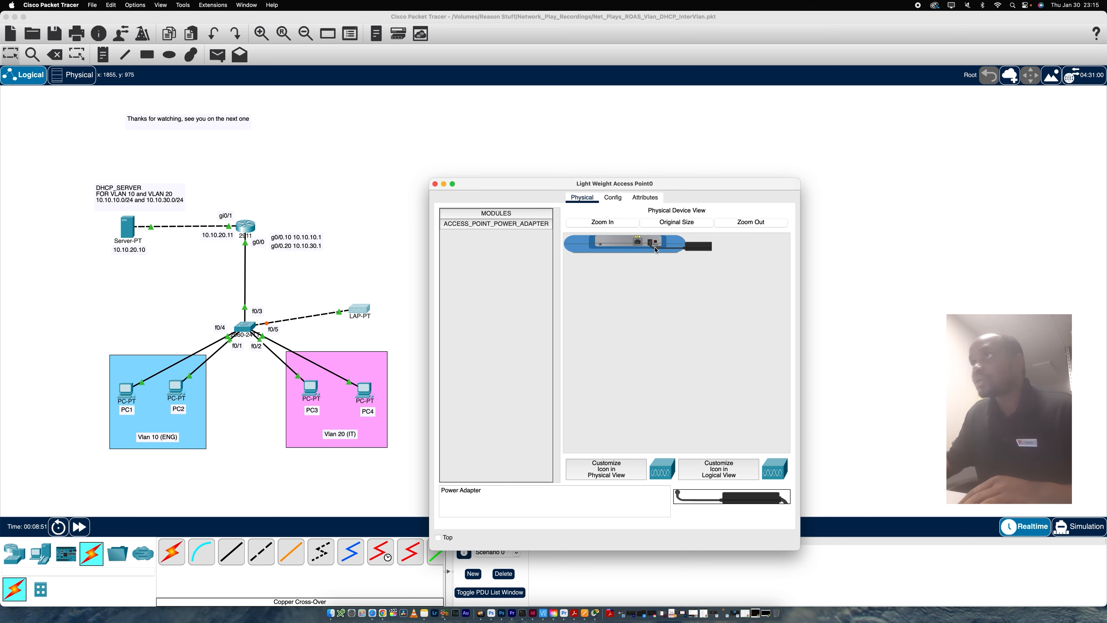
Close the access point window, then open the DHCP service settings of Server-PT and review the vlan 20 and serverPool pools
click(435, 183)
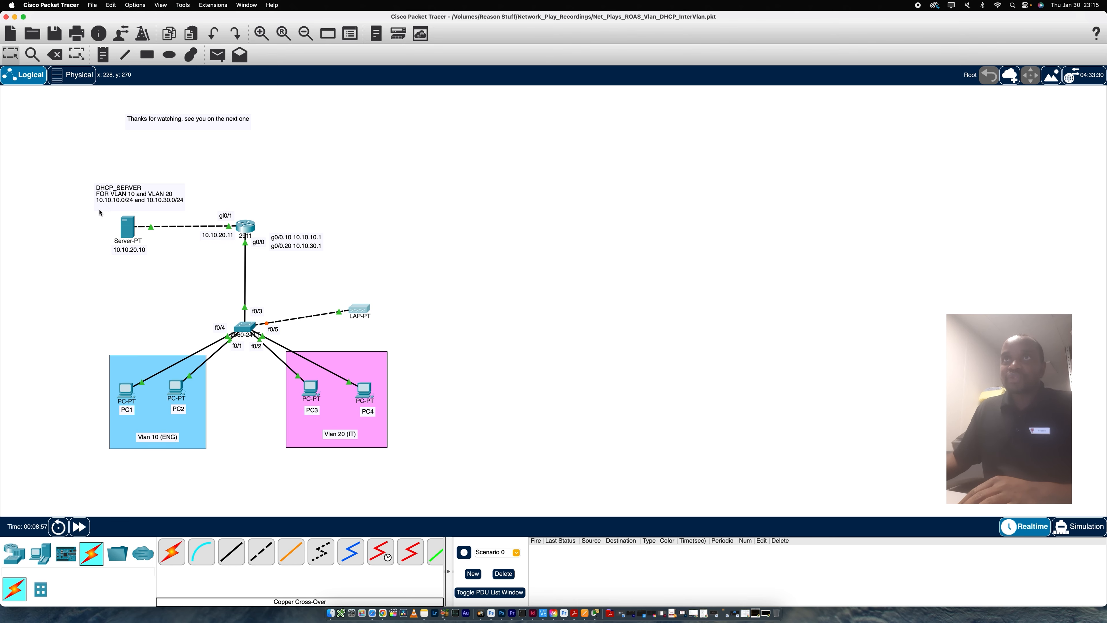
click(127, 226)
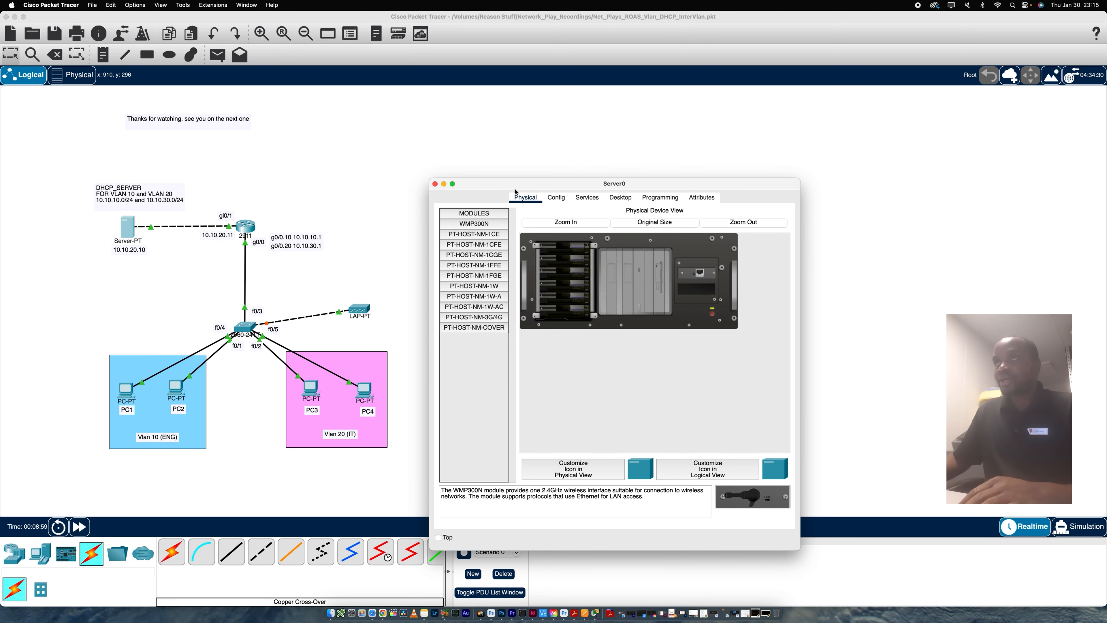
drag(485, 195, 370, 134)
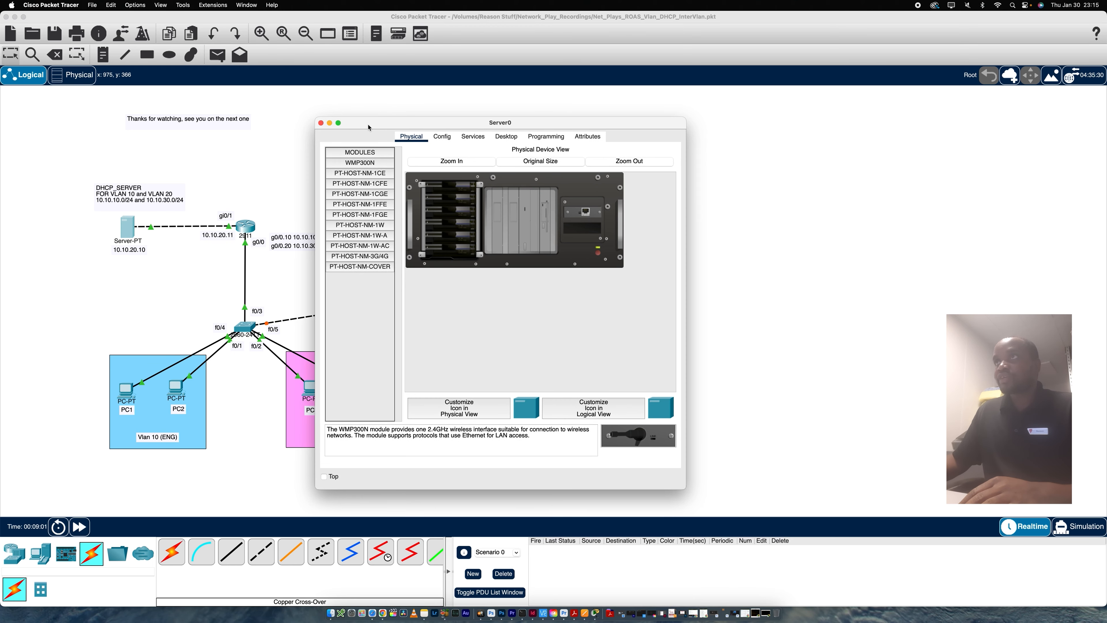
click(470, 138)
click(357, 177)
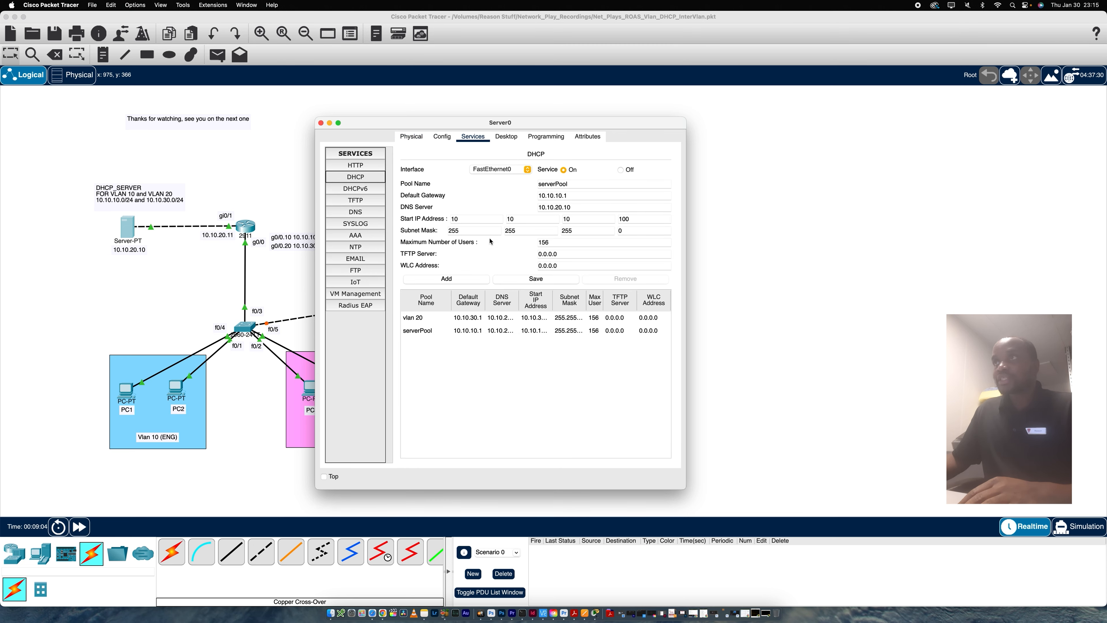
click(537, 318)
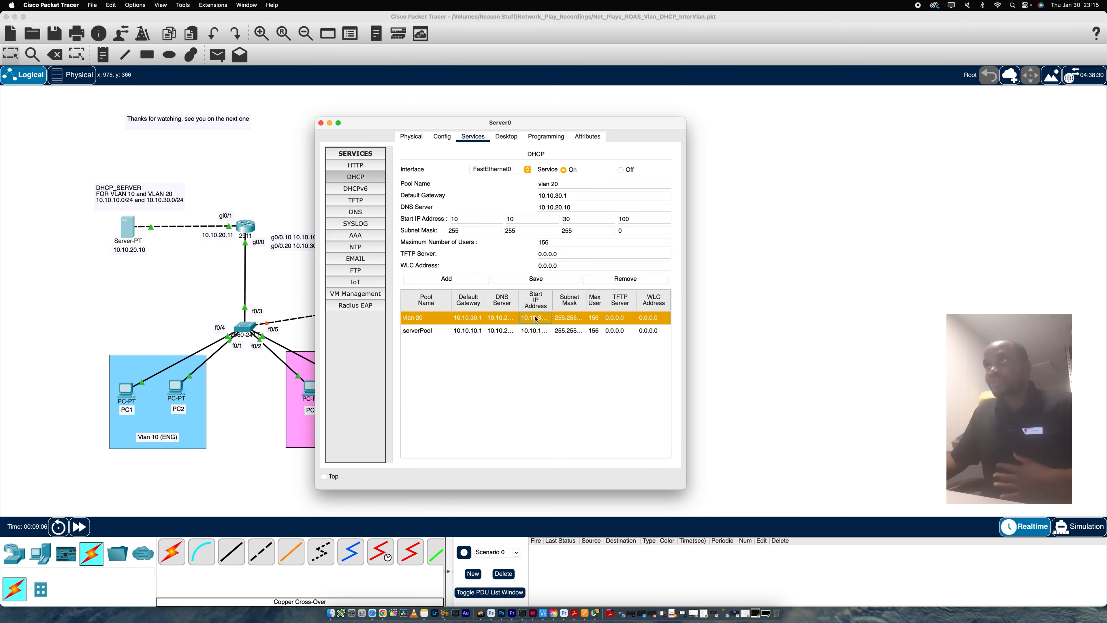
click(536, 331)
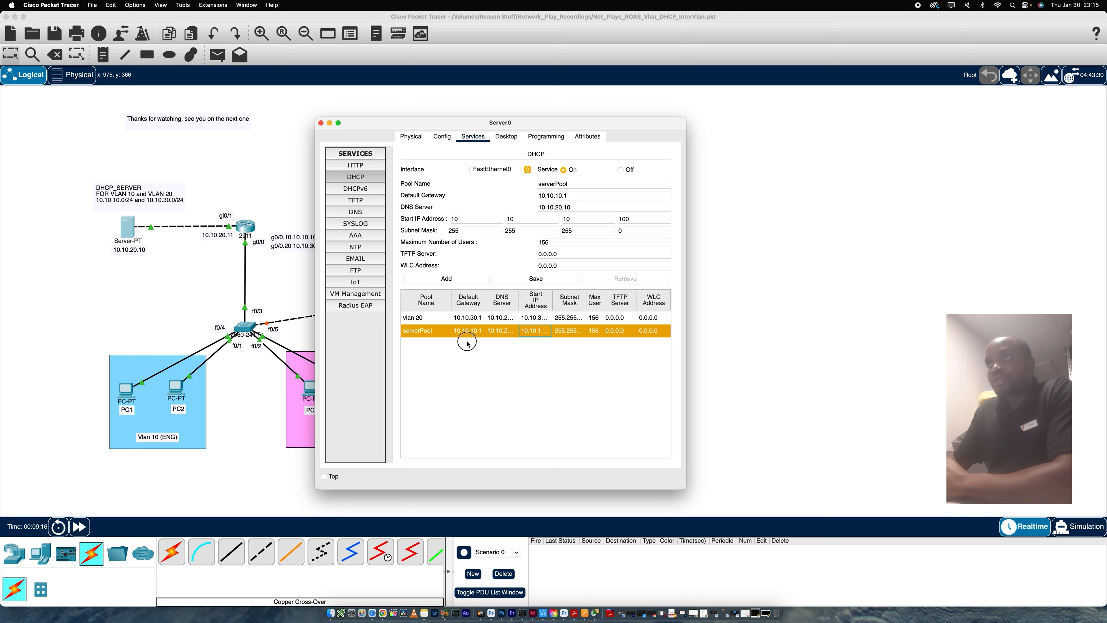
Start a new DHCP pool with the name Management- and the default gateway 10.0.0.1
click(478, 265)
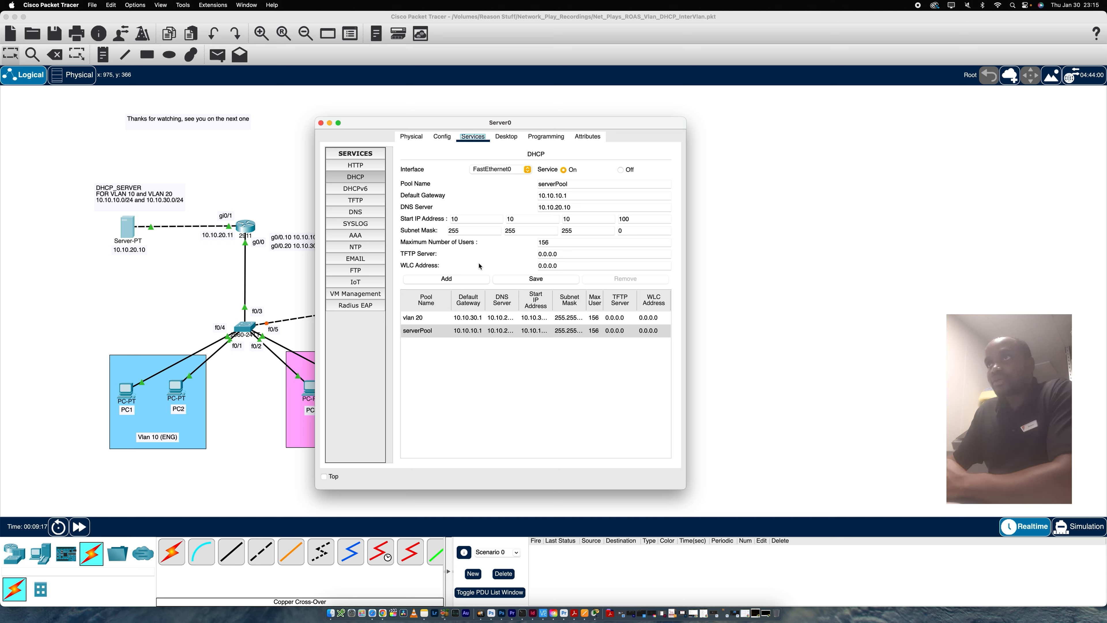
click(462, 279)
click(589, 317)
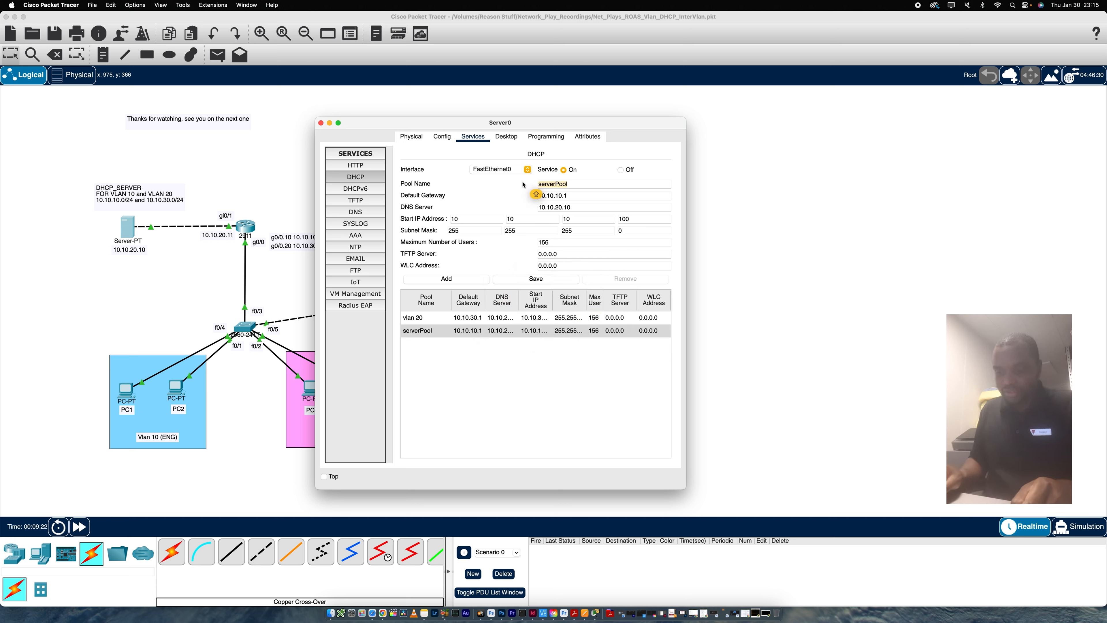
text(Management-)
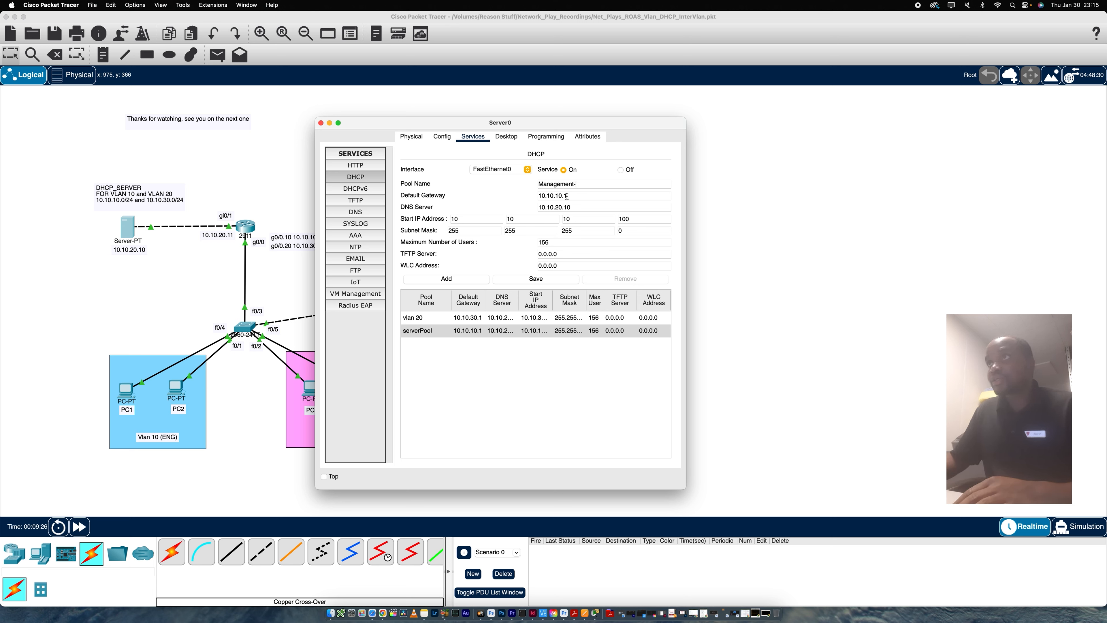
key(Tab)
text(1)
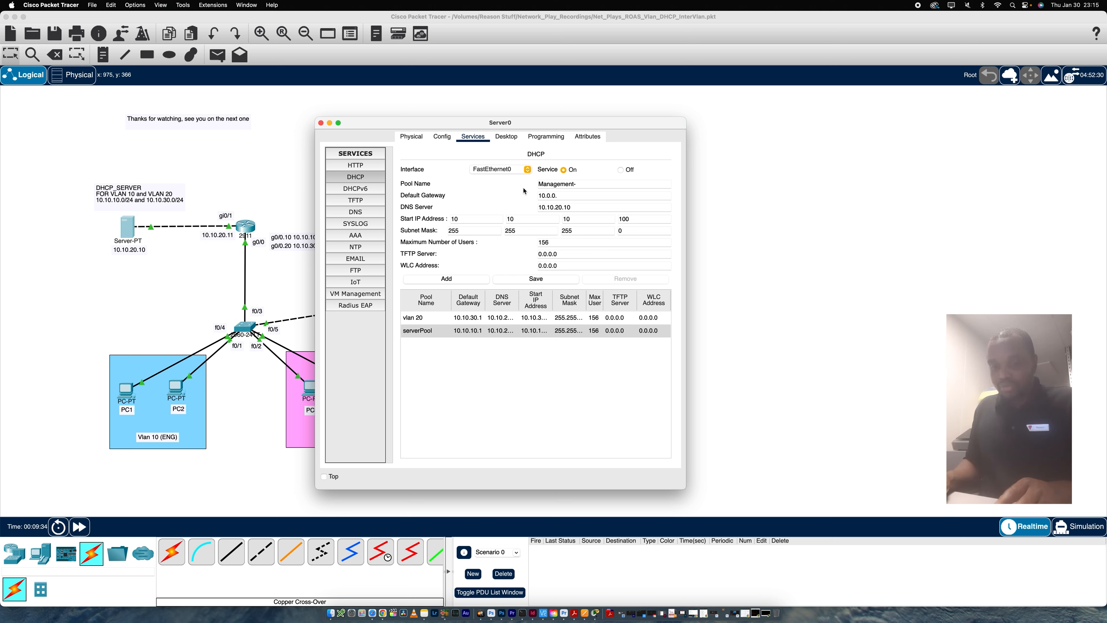
Enter 255.255.255.0 as the DNS server of the Management- pool
drag(570, 207, 535, 208)
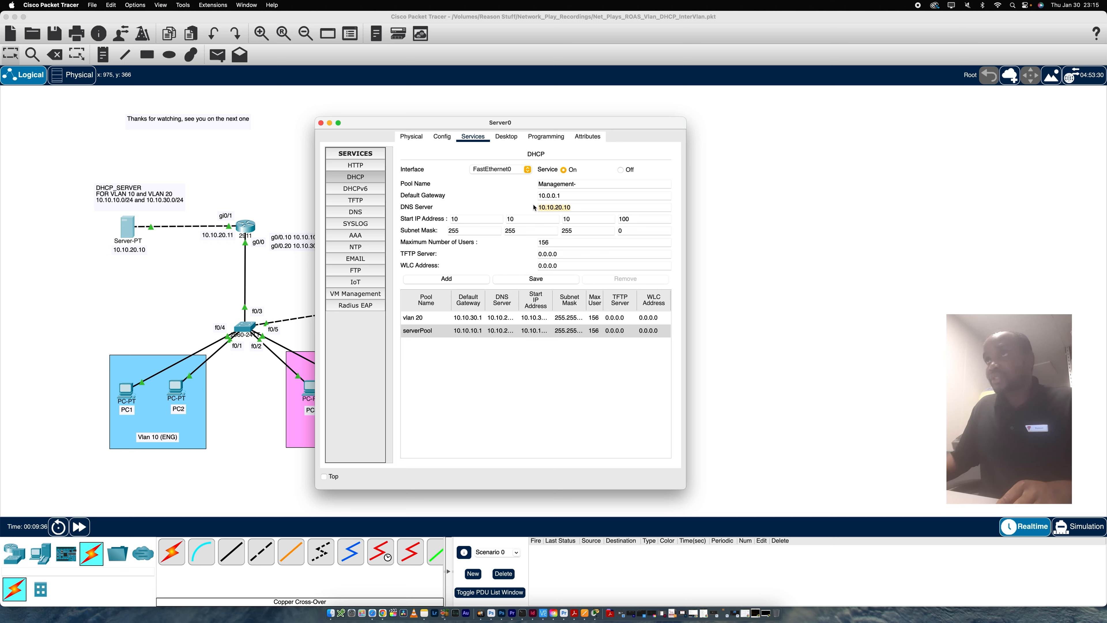
text(255.255.255.0)
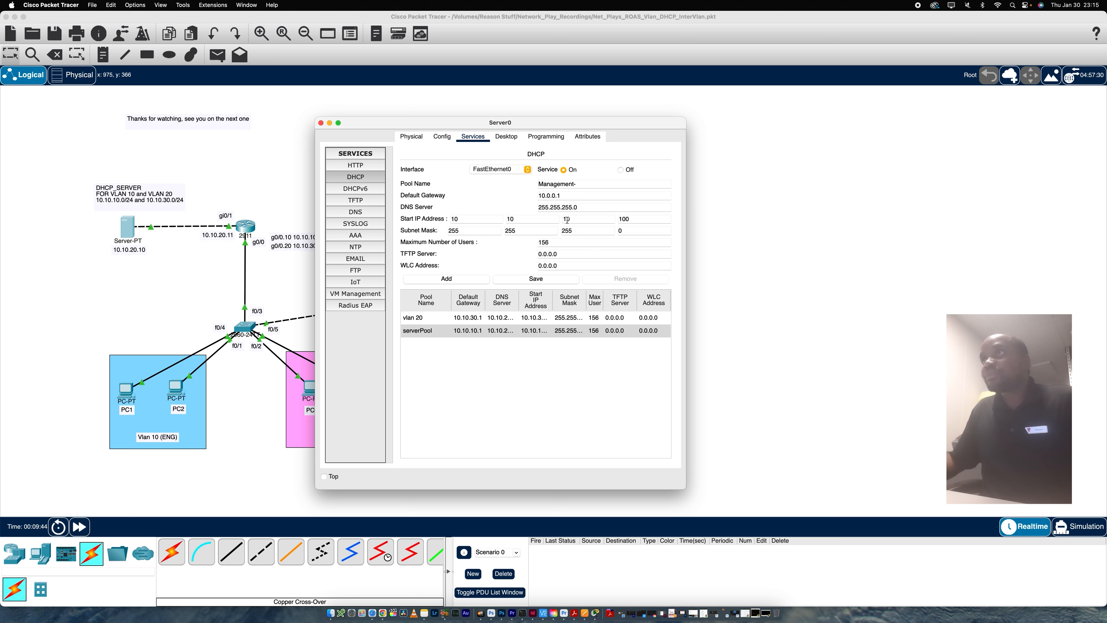
Change the second and third octets of the pool's start IP address to 0, giving 10.0.0.100
drag(524, 220, 500, 217)
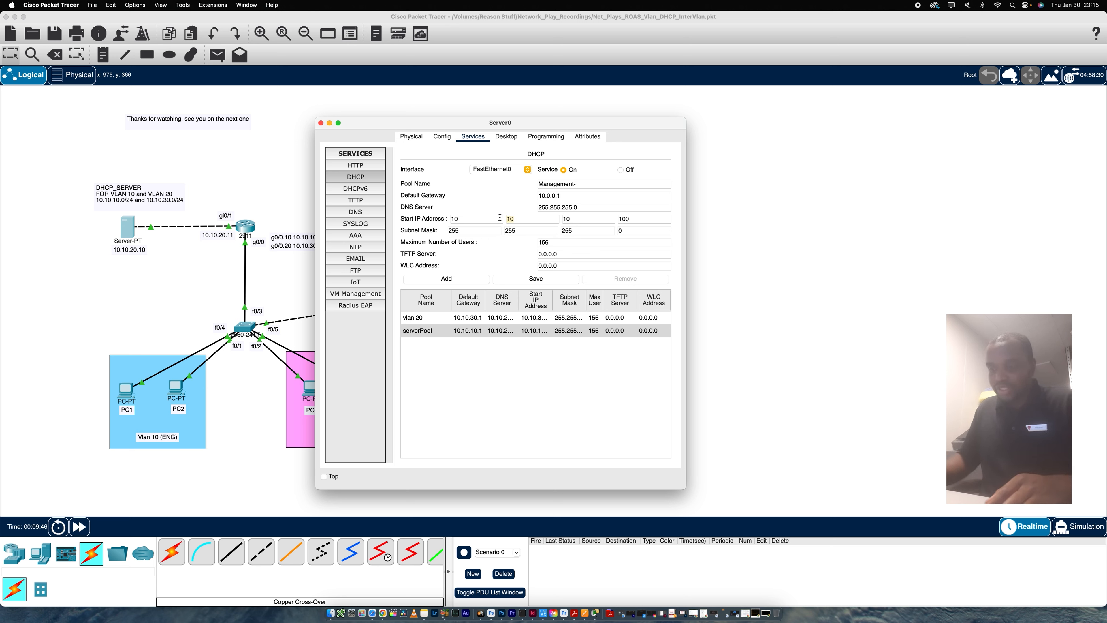
text(0)
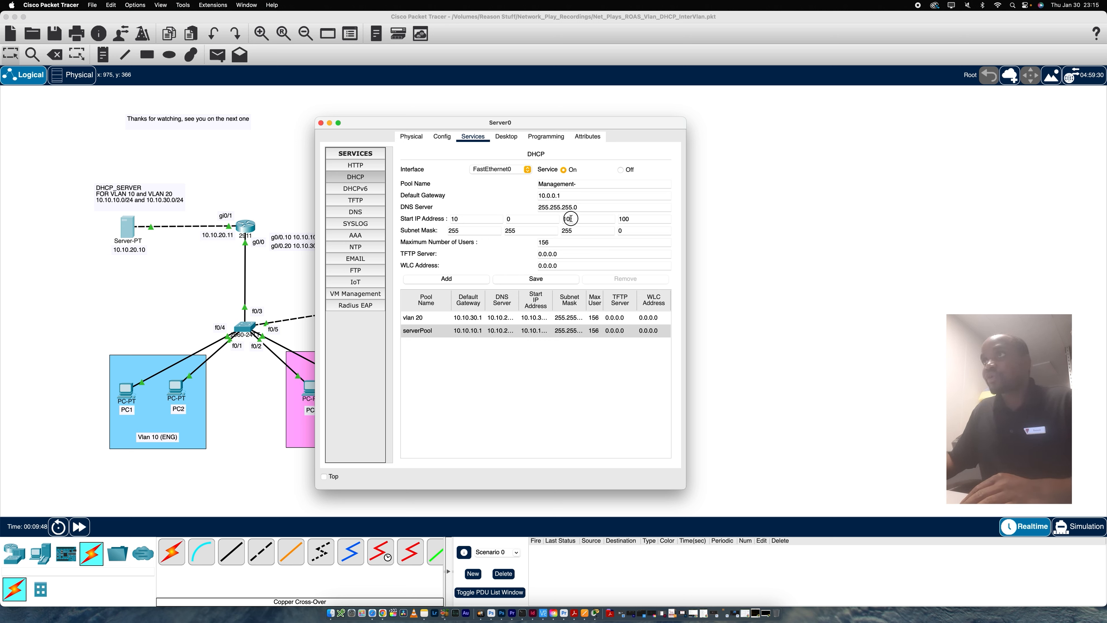
drag(570, 218, 563, 218)
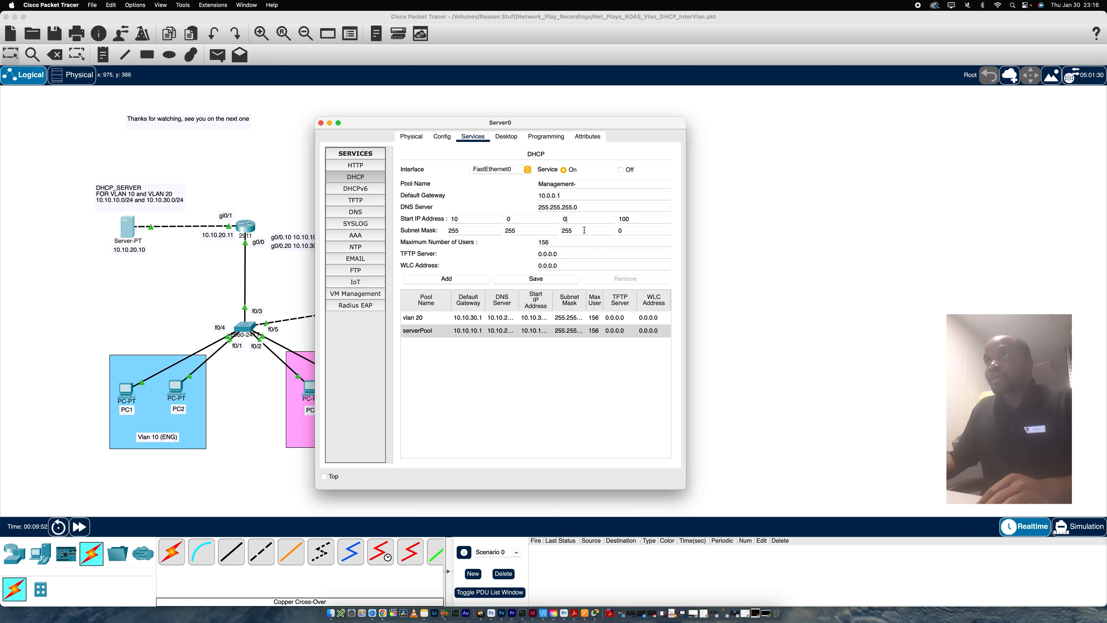
Set the DNS server of the Management- pool to 10.10.20.10
drag(576, 207, 538, 210)
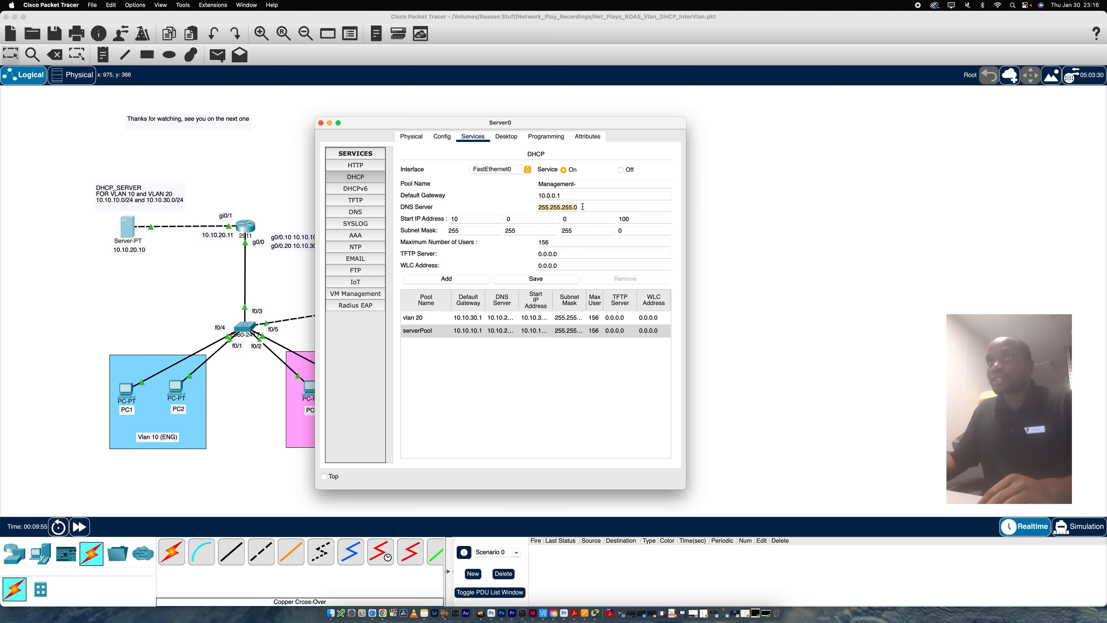
text(10)
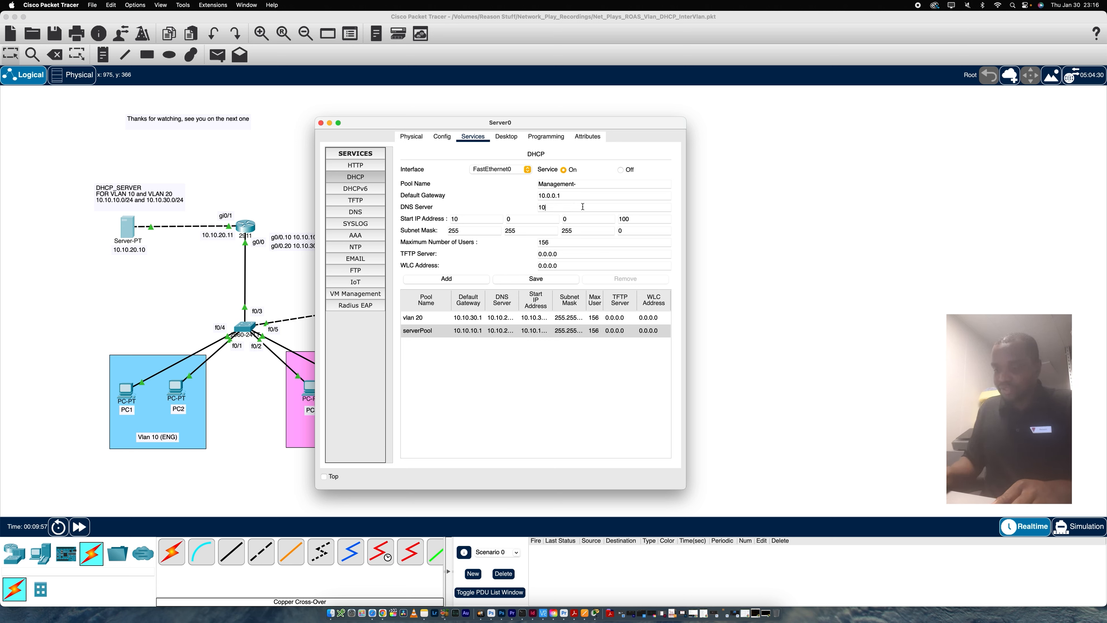
text(.10.)
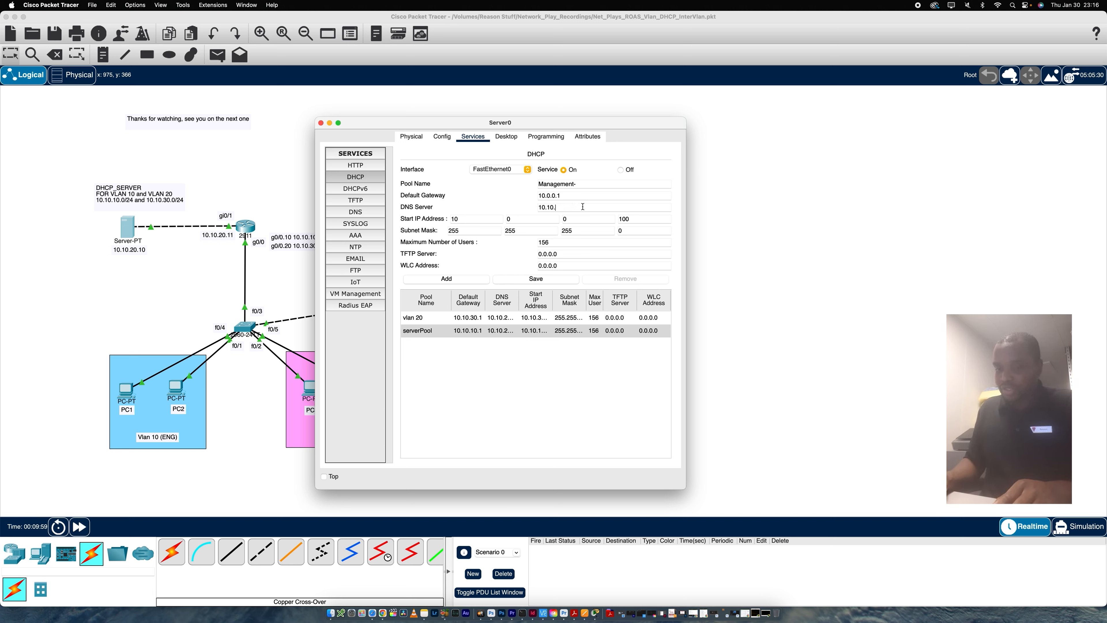
text(20.10)
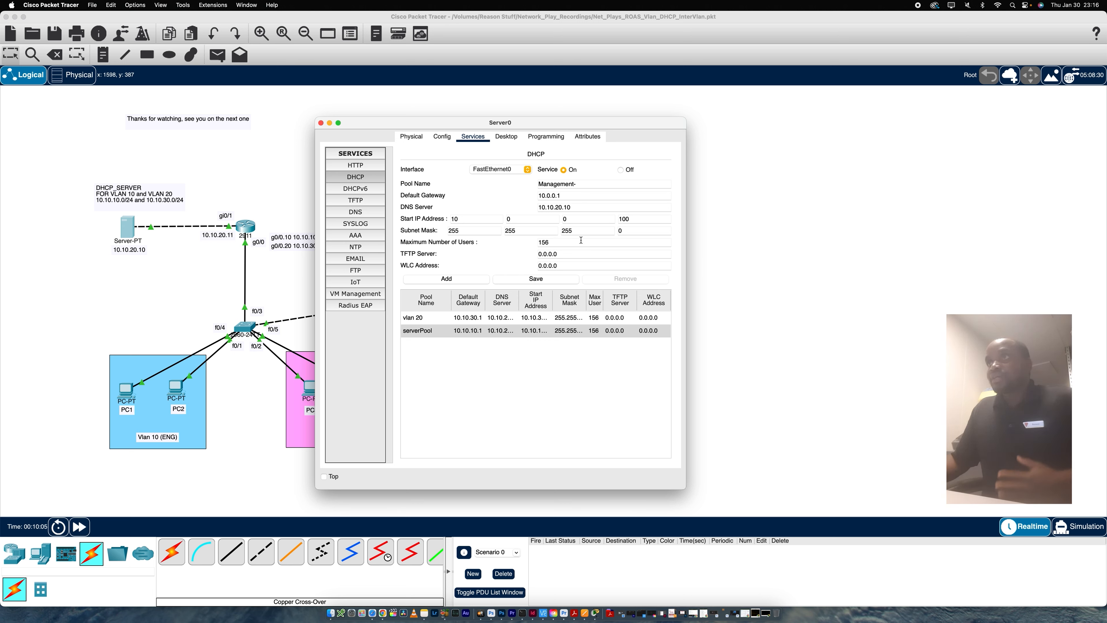
Save the entered settings as the new Management- pool on the DHCP server
click(523, 279)
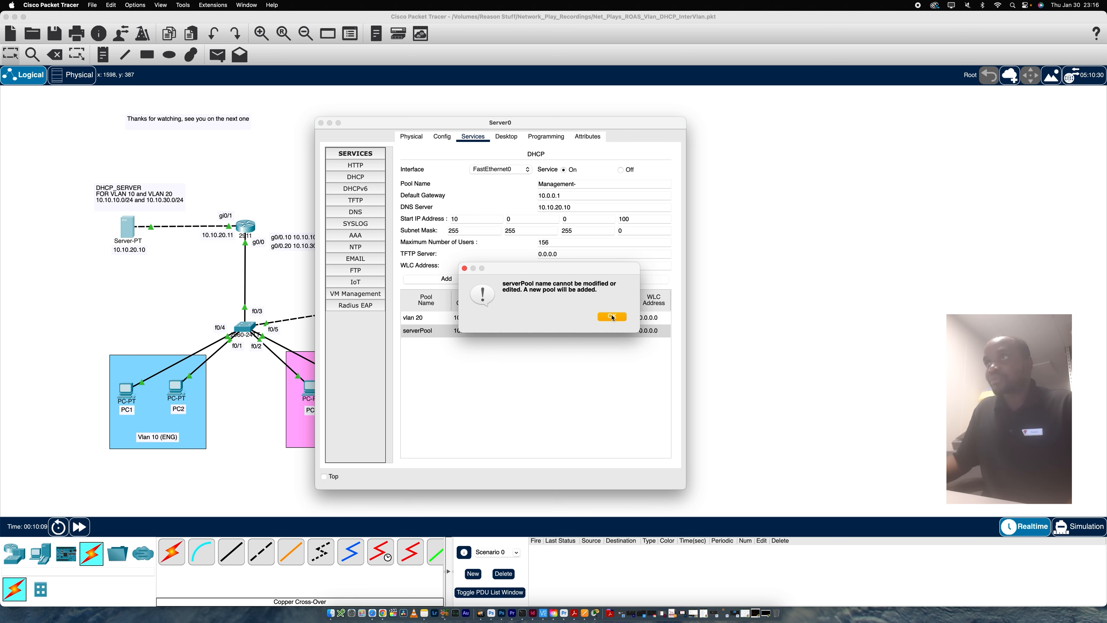
click(612, 318)
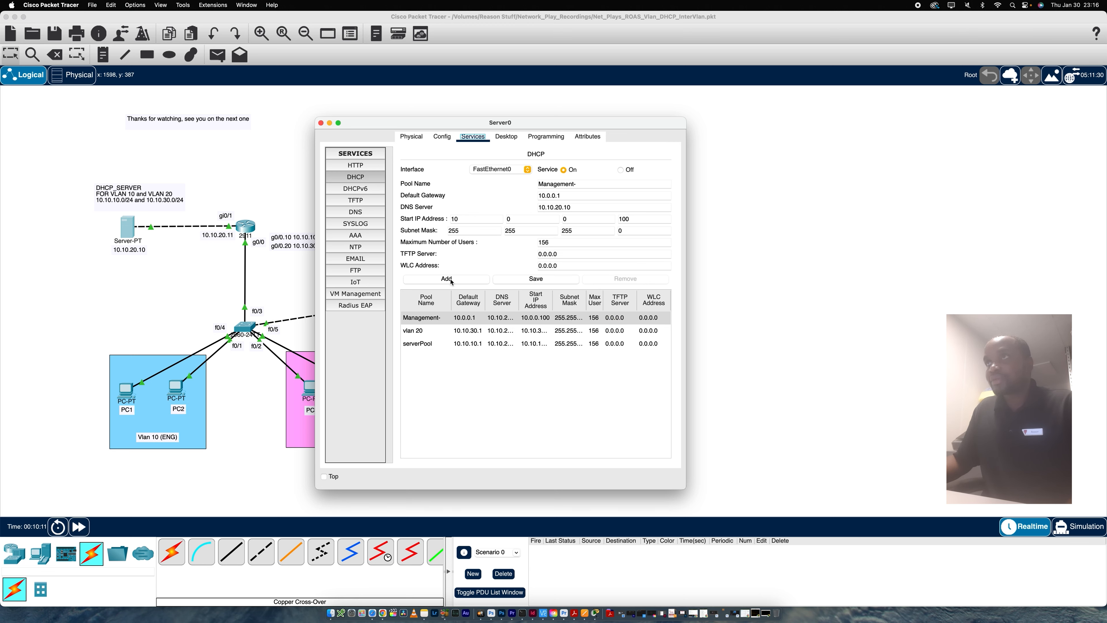
click(501, 322)
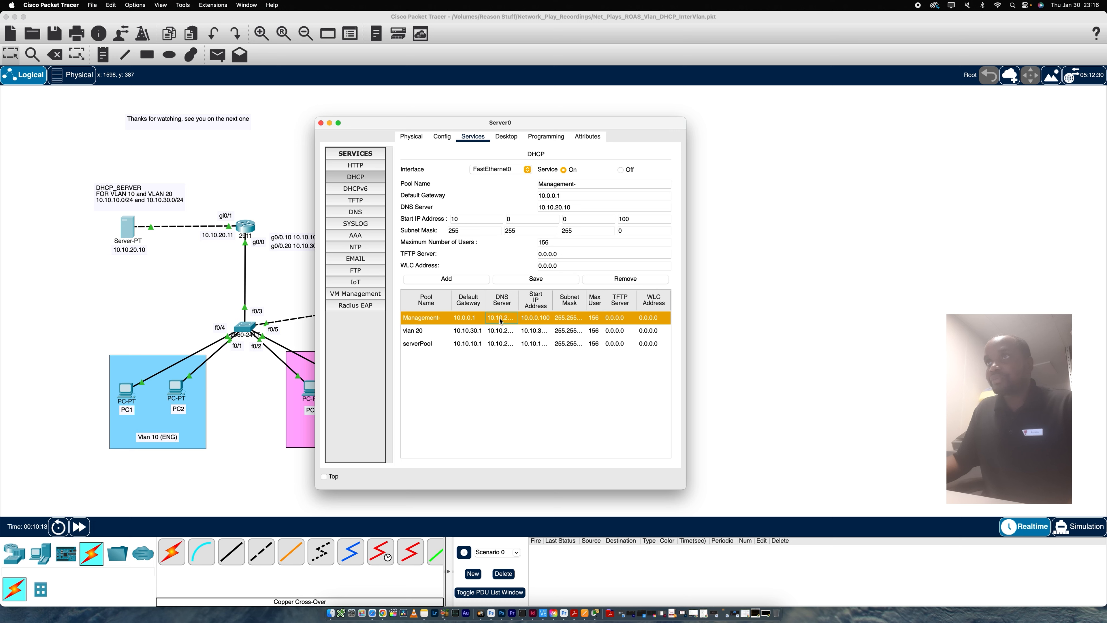
click(523, 282)
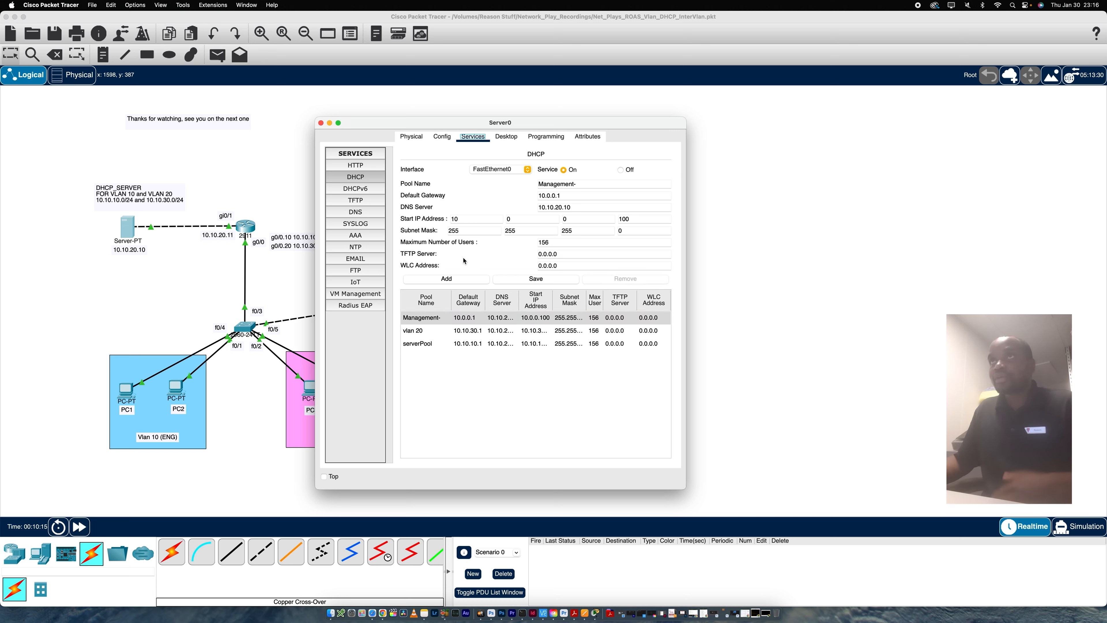
Minimize the server window and move the LAP-PT access point farther to the right of the switch
click(330, 124)
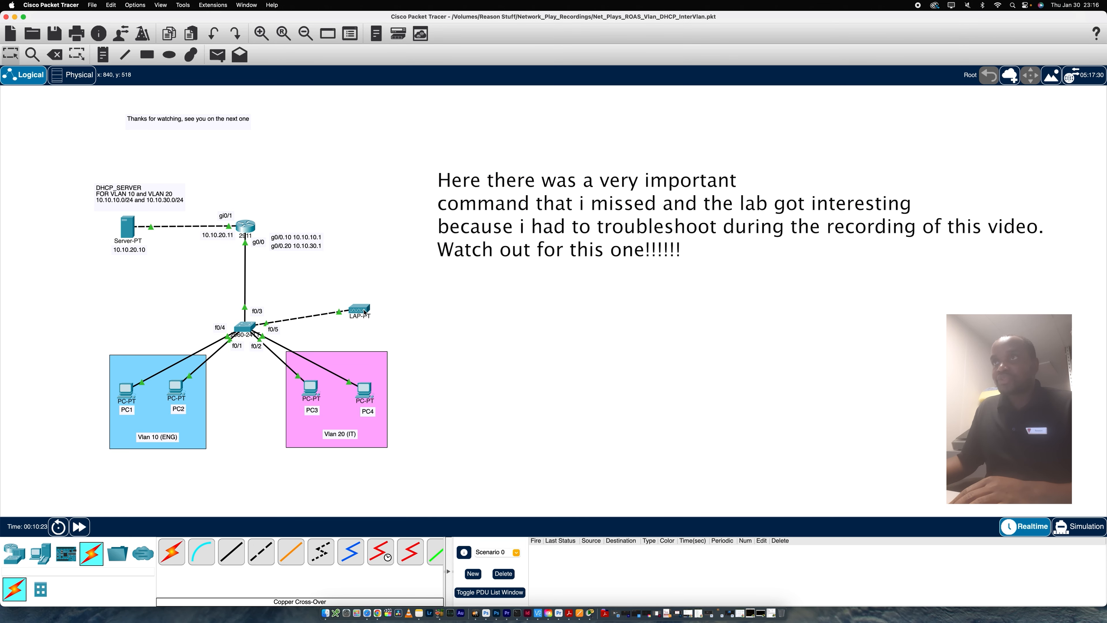
mouse_move(365, 312)
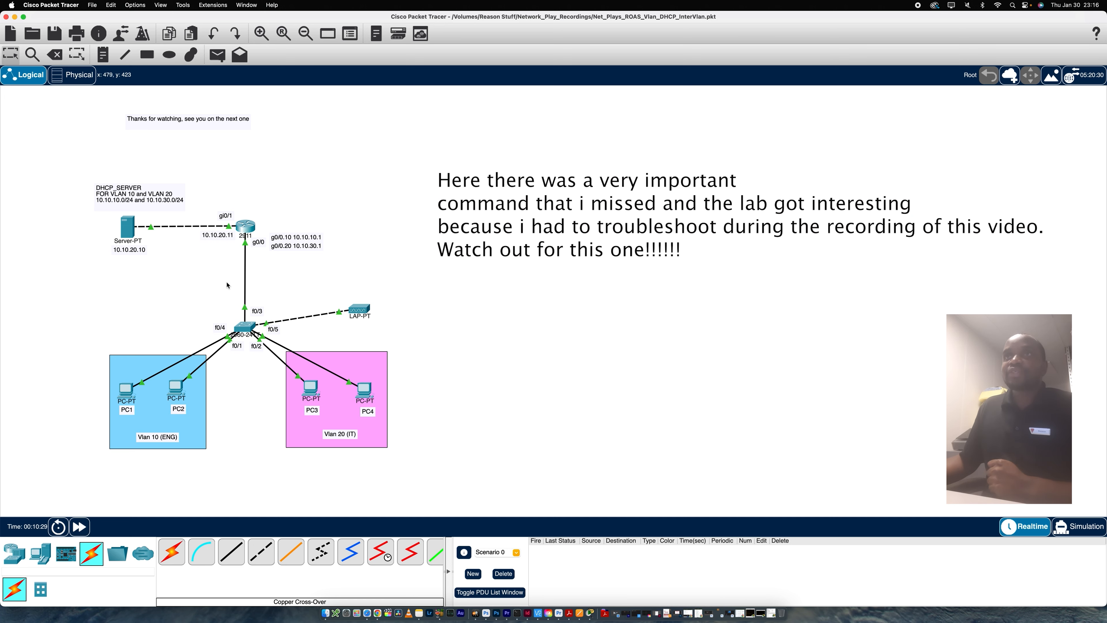
drag(360, 310, 413, 322)
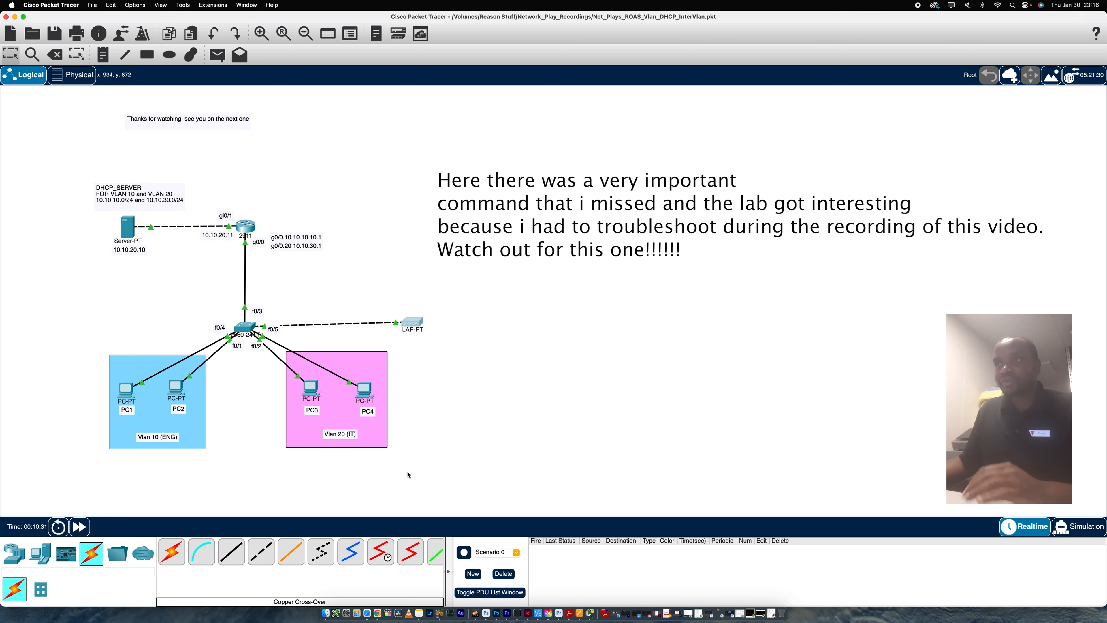
Add a 3504 wireless LAN controller to the topology and place it between the Vlan 10 (ENG) and Vlan 20 (IT) areas
click(16, 557)
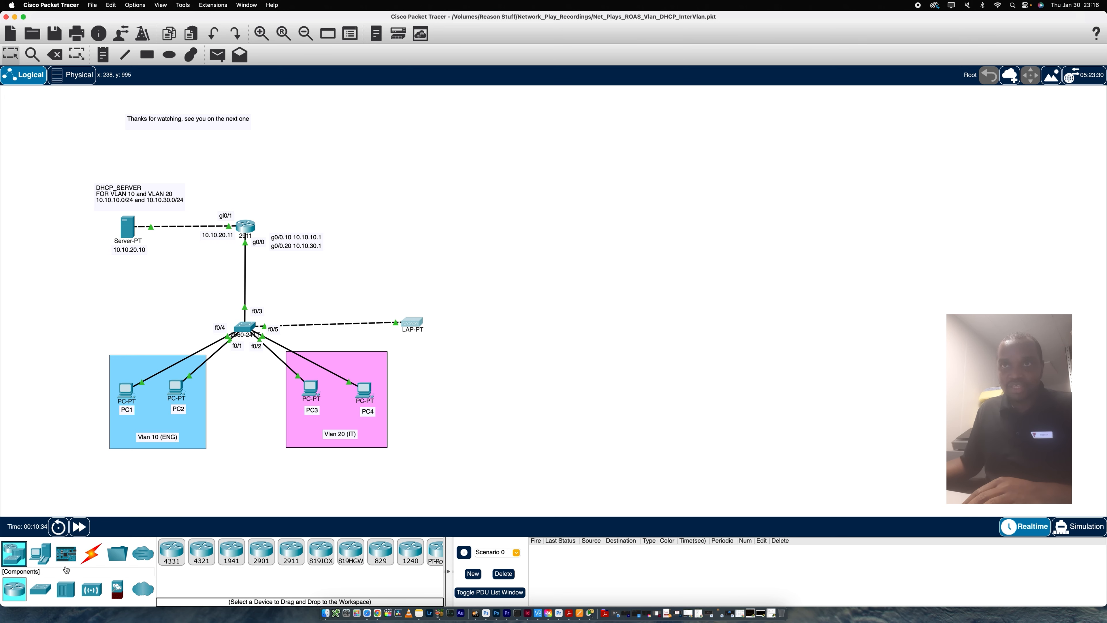
click(86, 589)
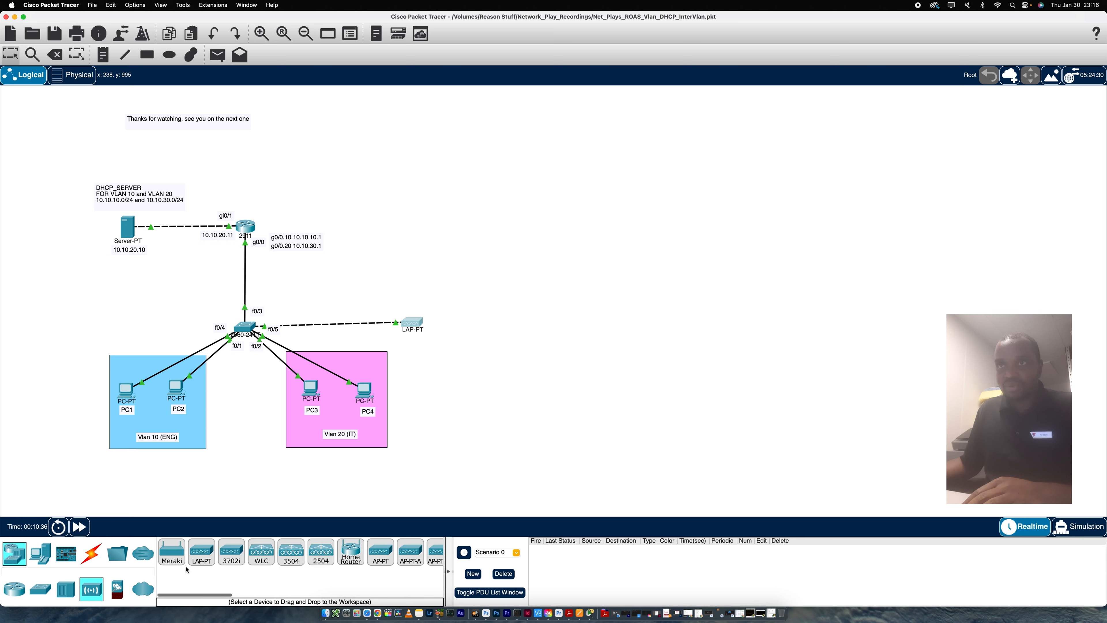
click(290, 551)
click(425, 244)
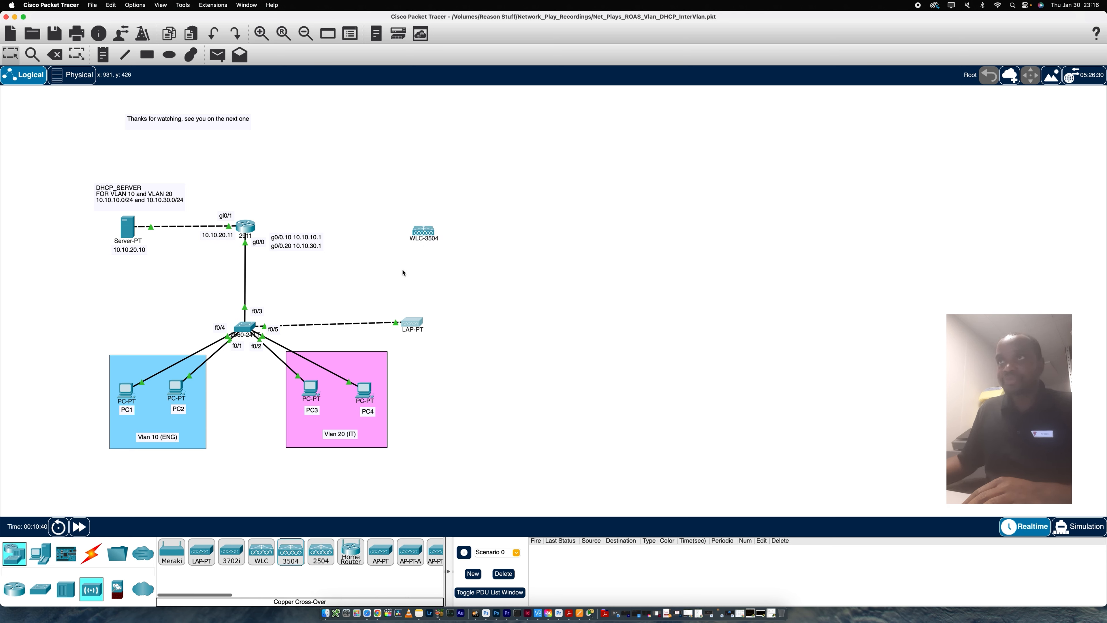
drag(420, 233, 239, 420)
Set the WLC-3504's management IPv4 address to 10.0.0.2 with subnet mask 255.255.255.0
click(241, 418)
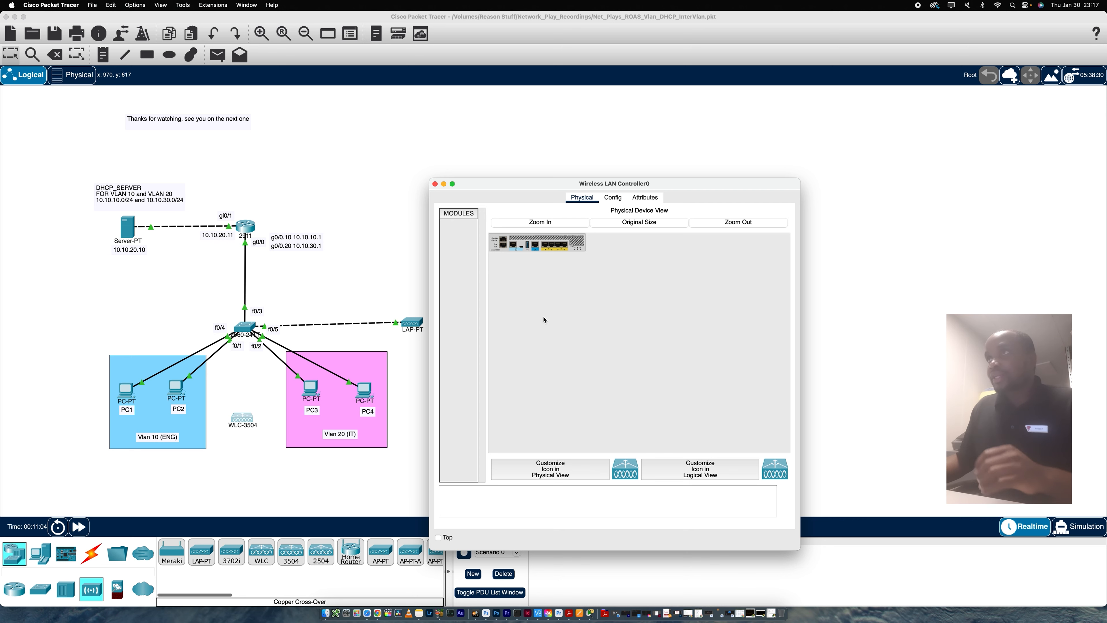
click(616, 200)
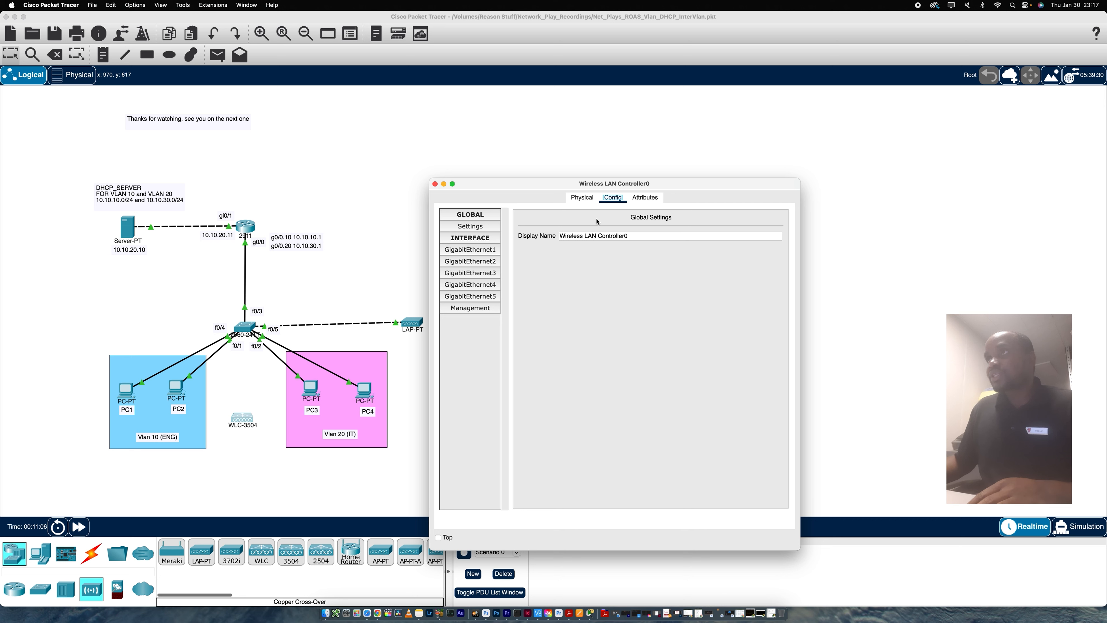
click(578, 199)
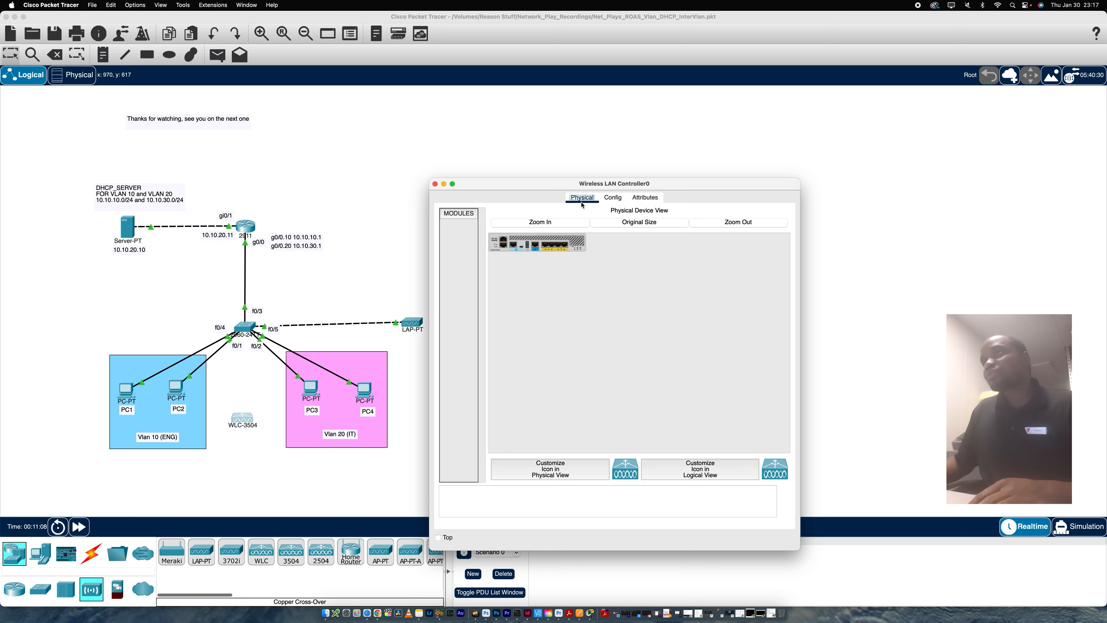
click(610, 200)
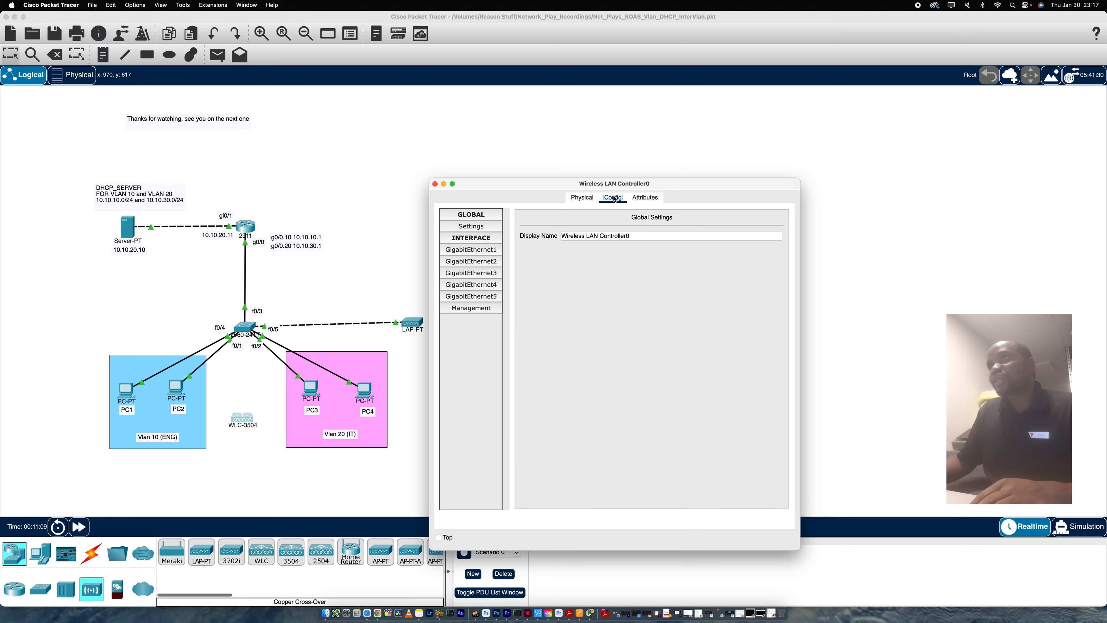
click(483, 308)
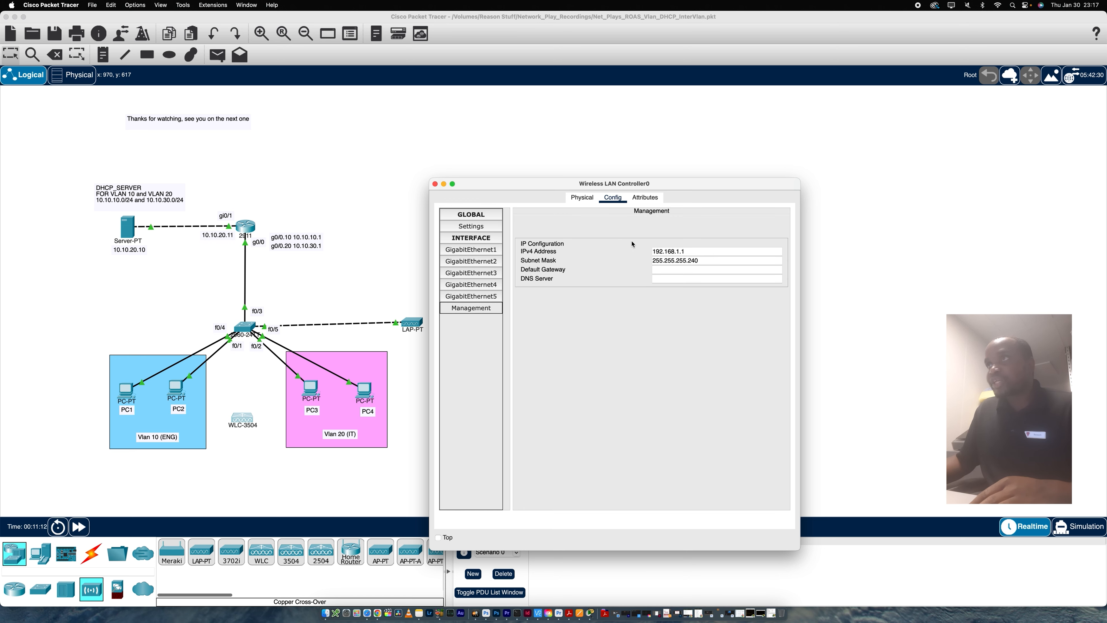
drag(685, 252, 634, 252)
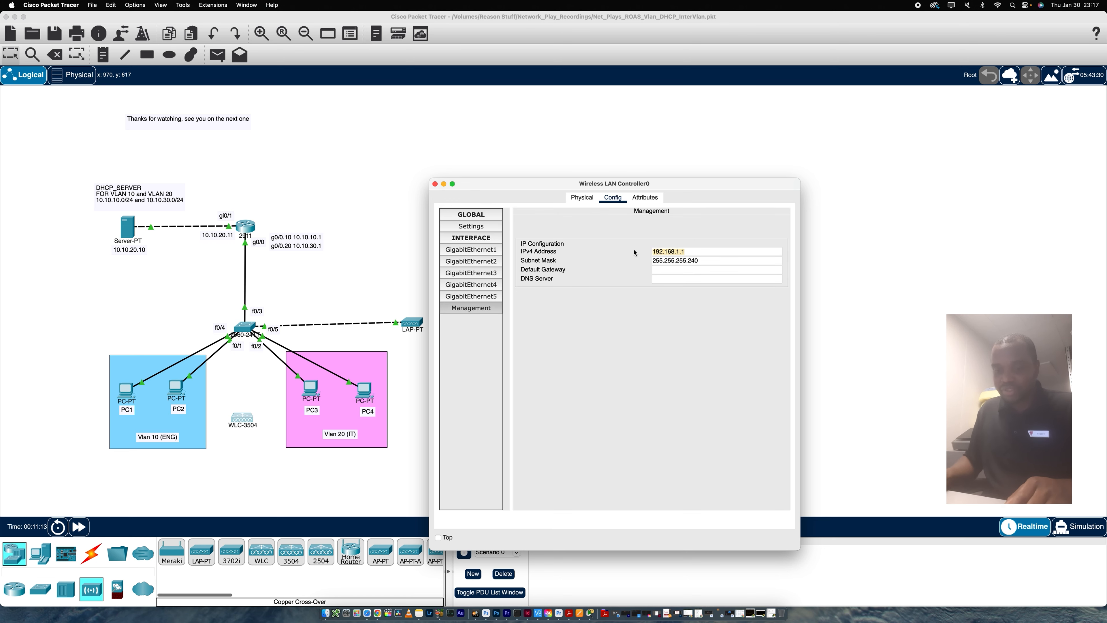
text(10.0.0.2)
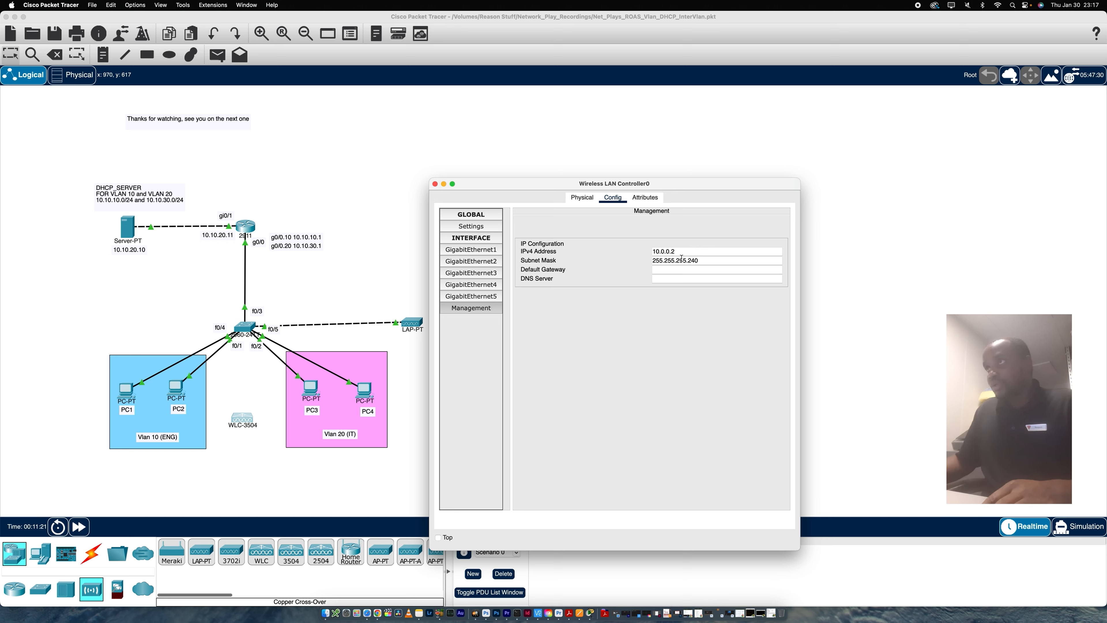
drag(697, 260, 691, 262)
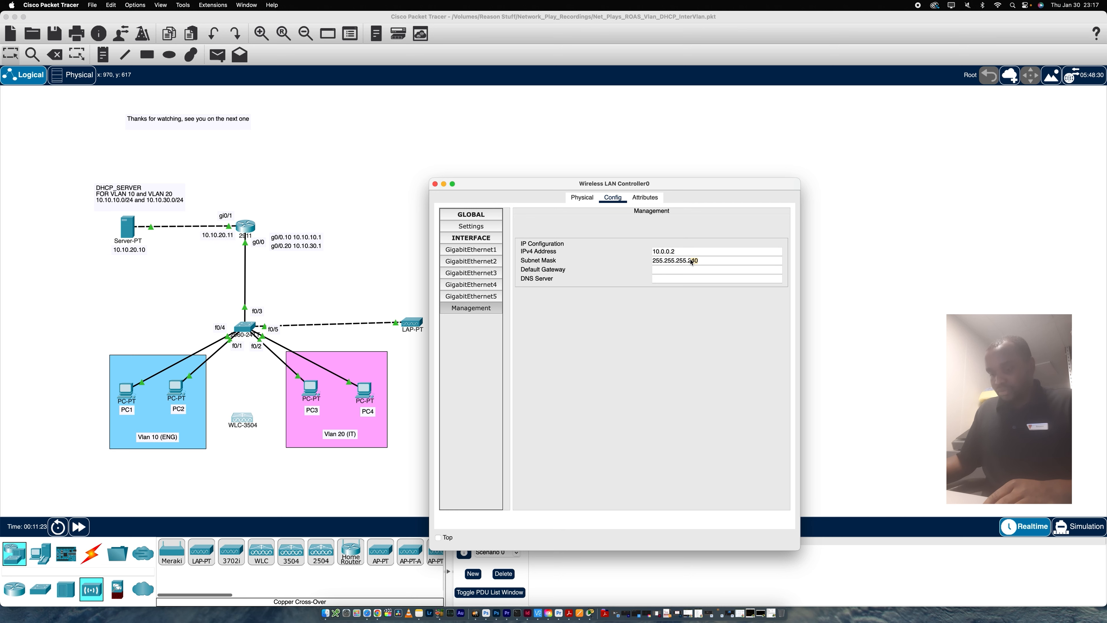
drag(691, 260, 688, 260)
text(0)
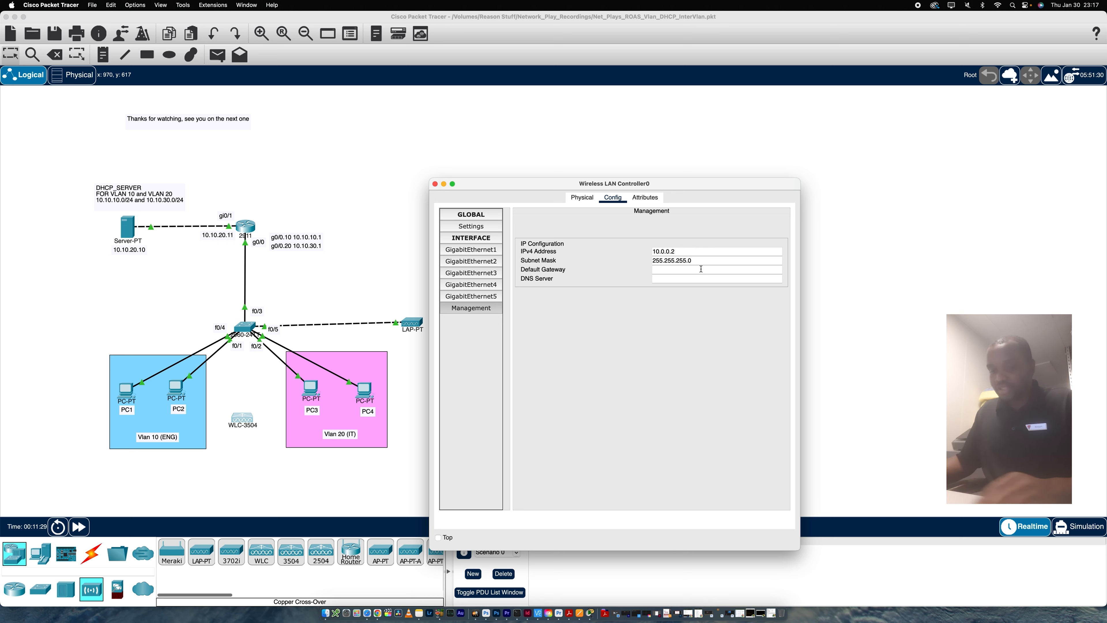
Set the controller's management default gateway to 10.0.0.1 and its DNS server to 10.10.20.10
text(10.)
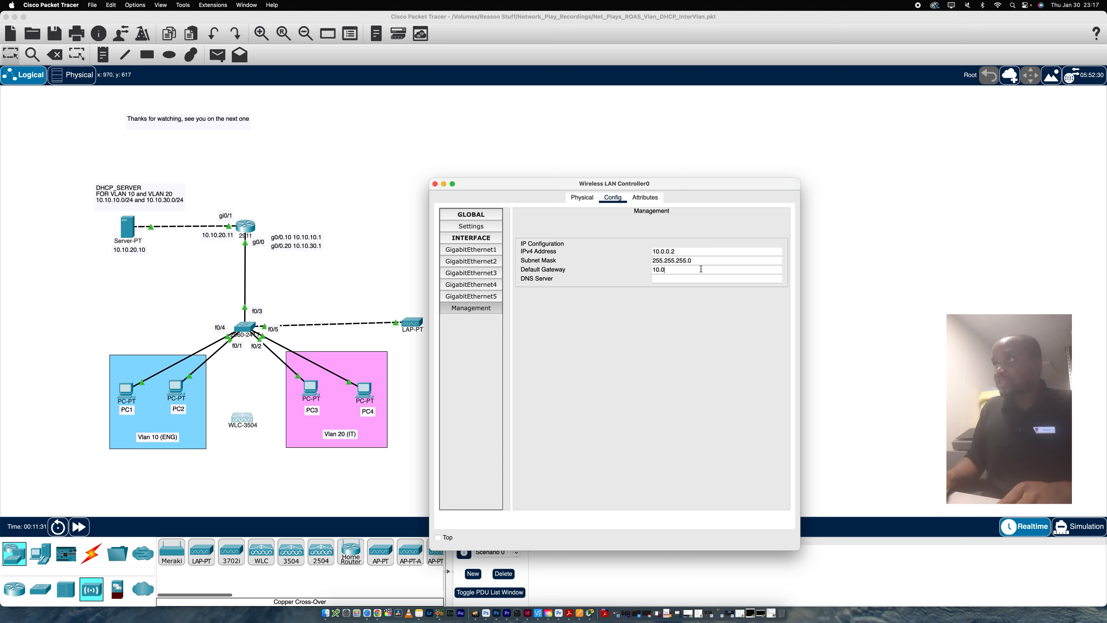
text(0.0.1)
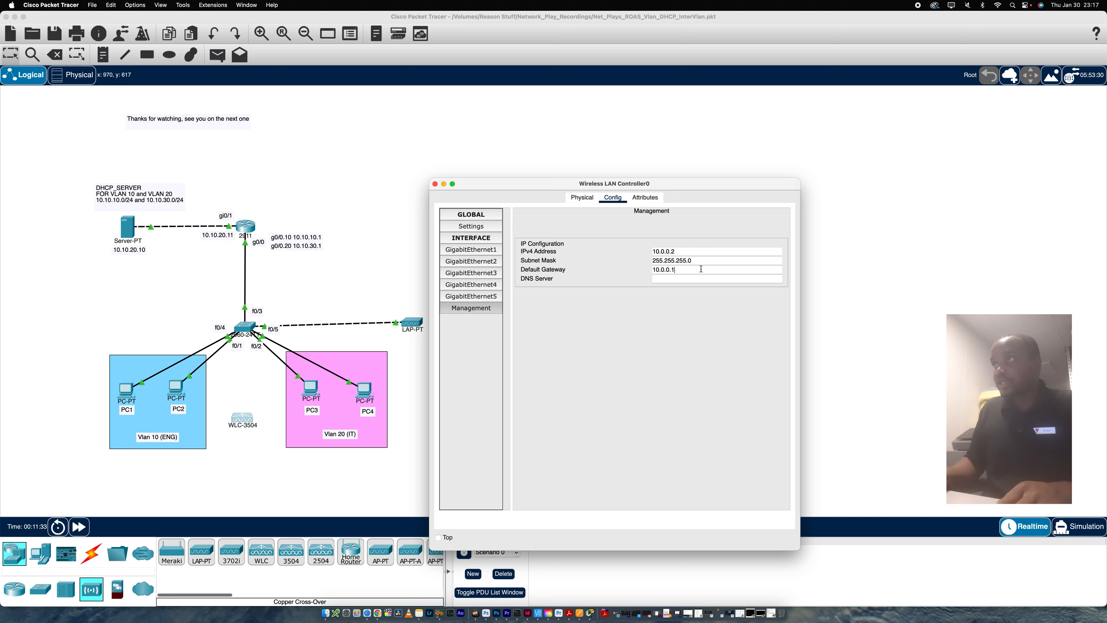
click(677, 280)
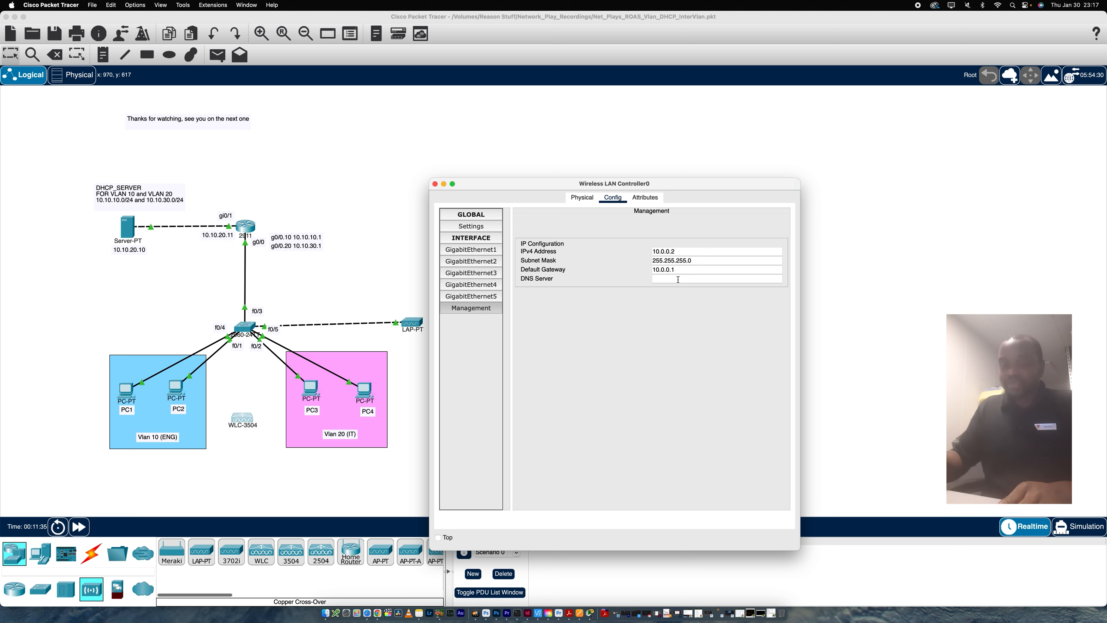
text(10.10.20.10)
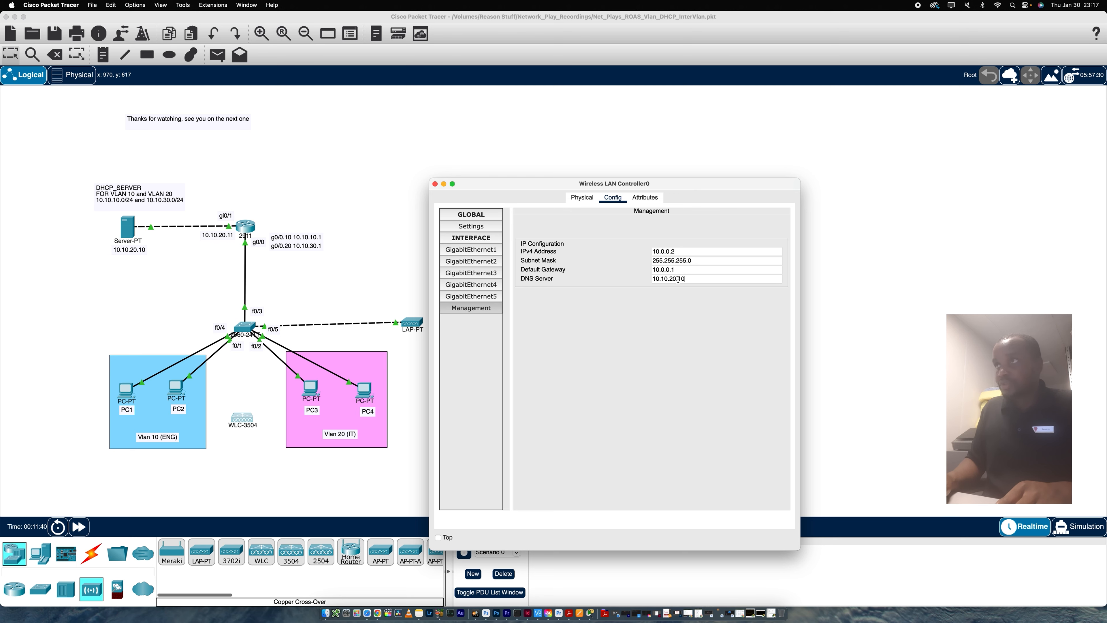
click(583, 122)
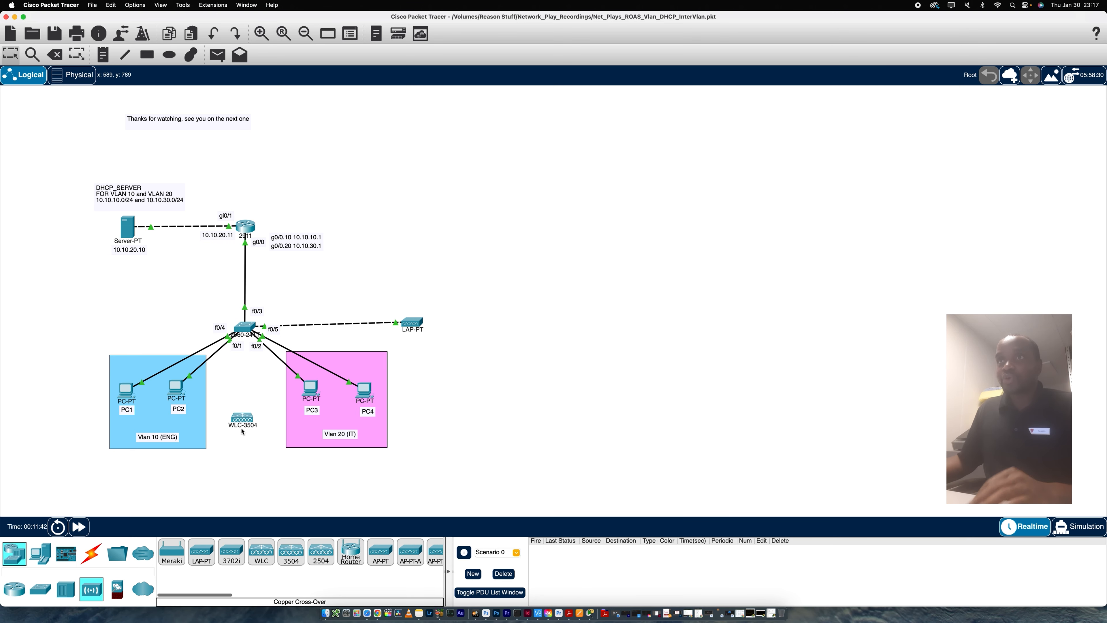
Move the WLC-3504 from between the VLAN areas to a spot above the LAP-PT access point
drag(242, 432, 421, 228)
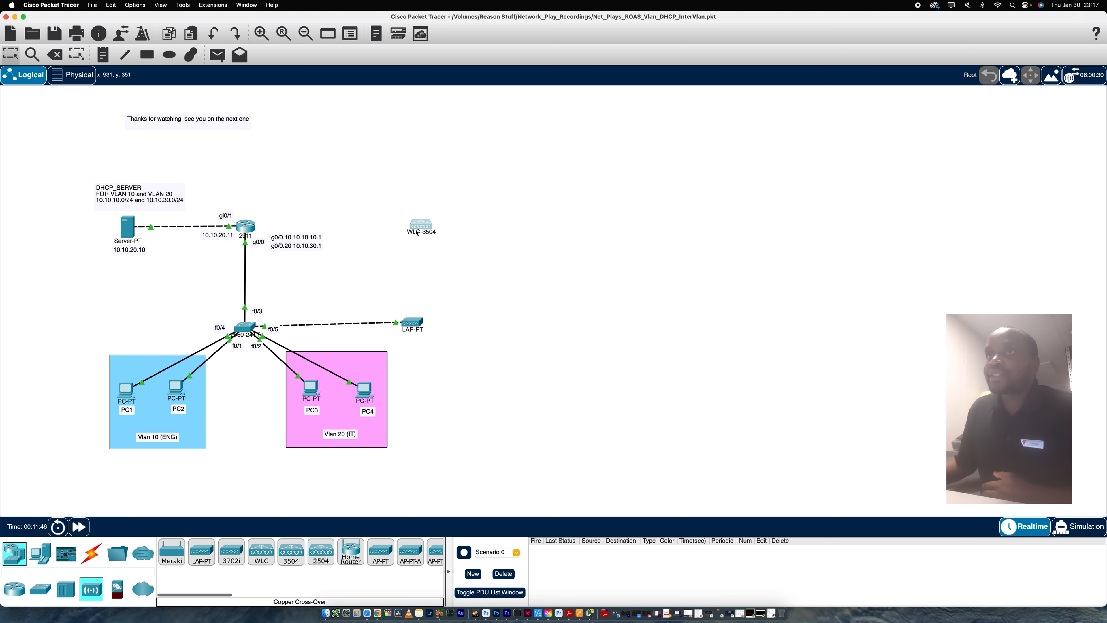
drag(421, 227, 408, 235)
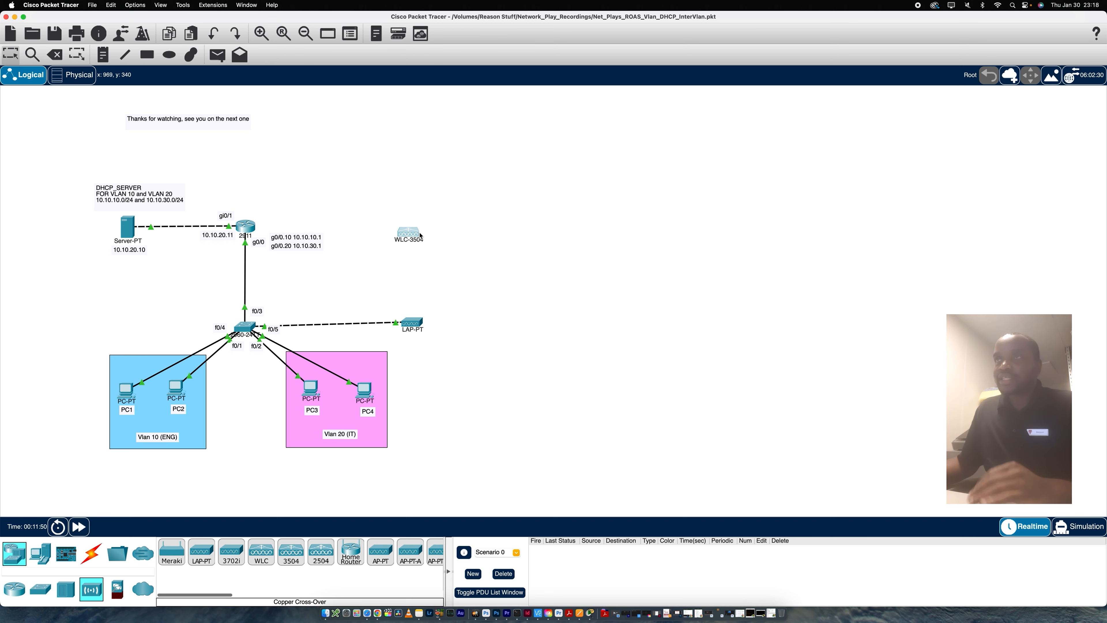
mouse_move(421, 236)
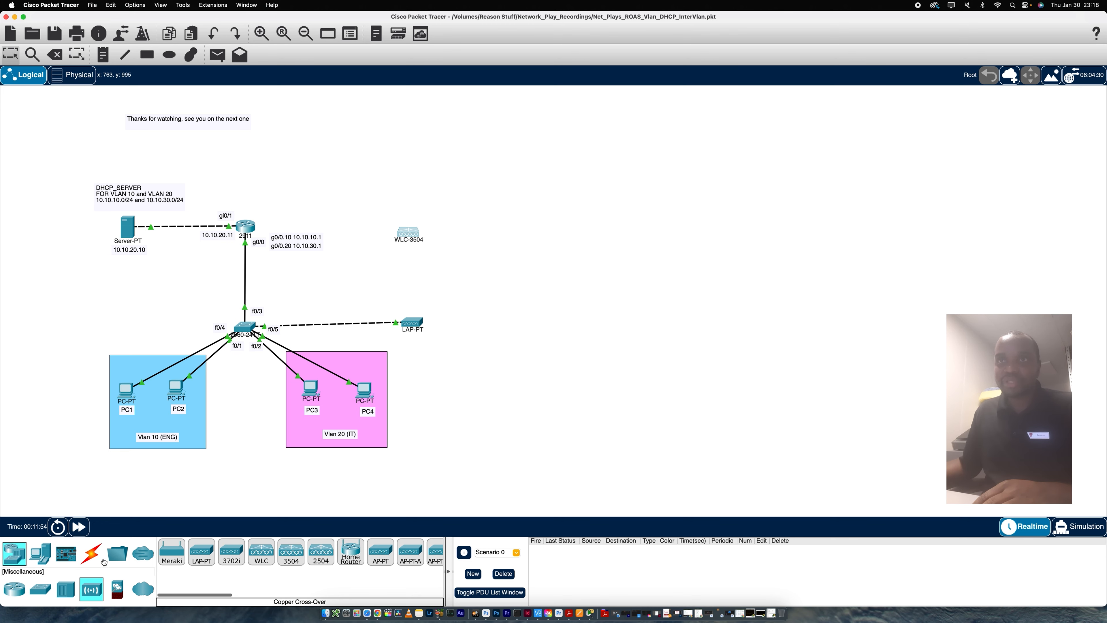
Add a PC end device to the topology between the Vlan 10 (ENG) and Vlan 20 (IT) areas
click(91, 553)
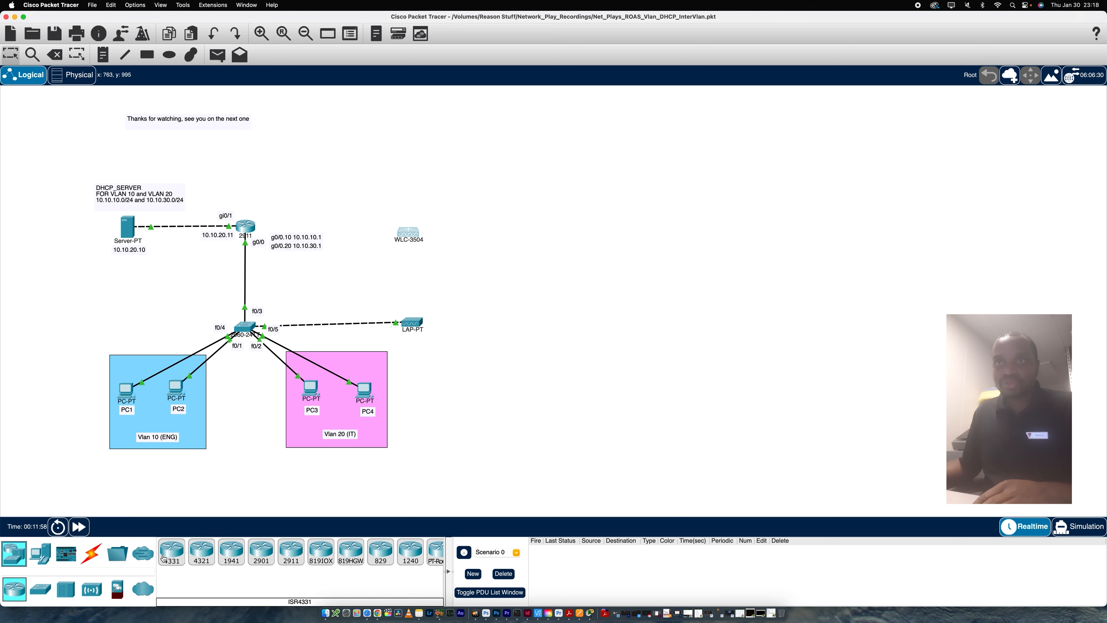
click(42, 561)
click(171, 552)
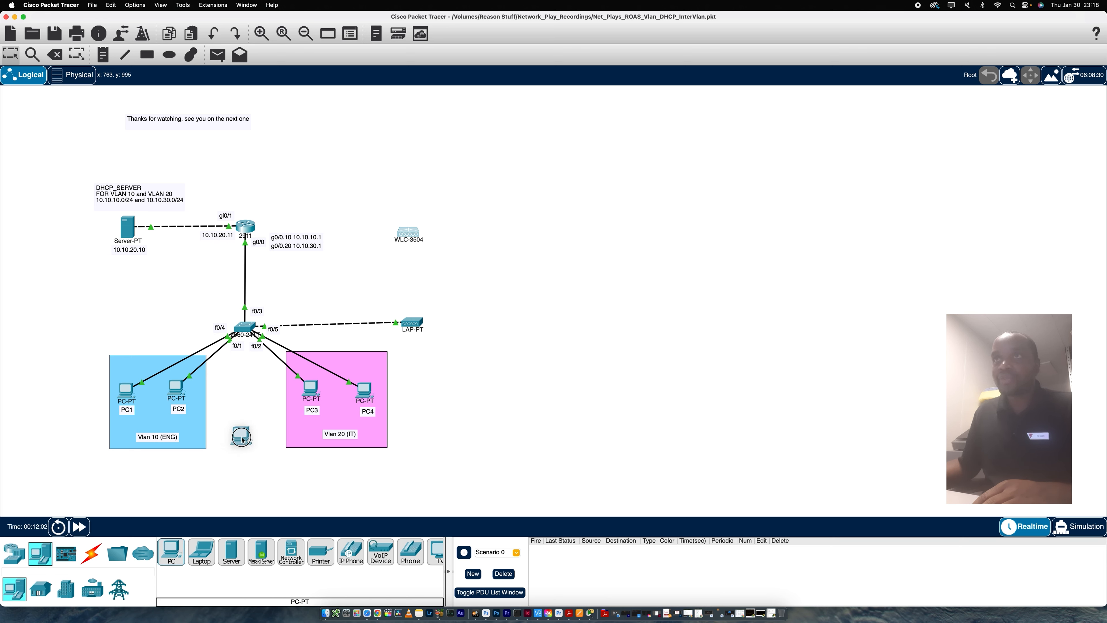
click(244, 439)
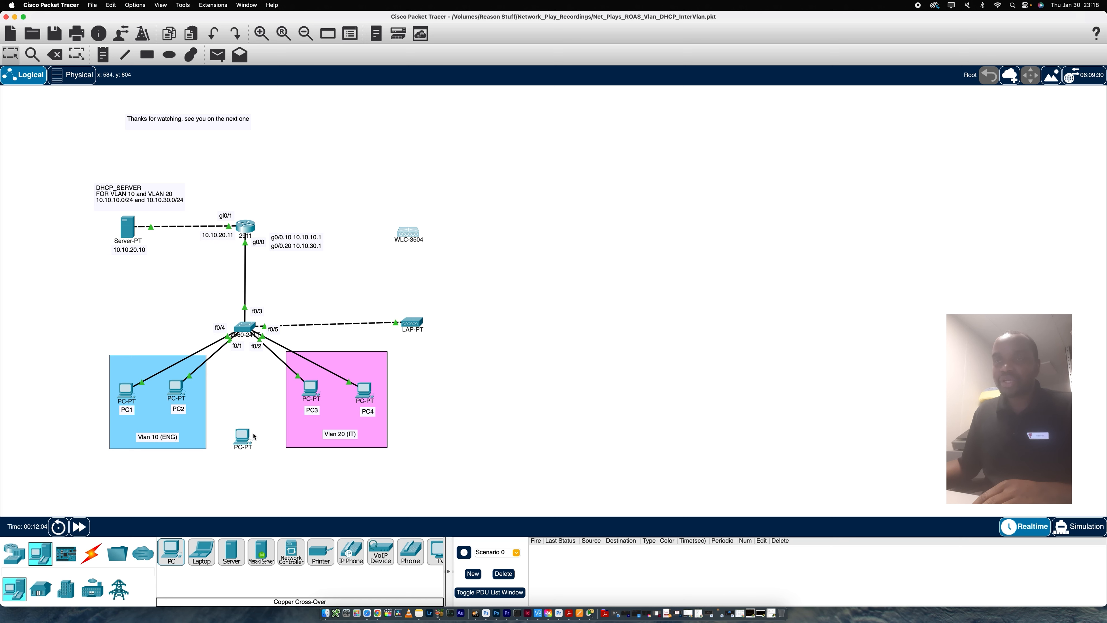
Connect the new PC's FastEthernet0 to the switch's FastEthernet0/7 with a copper straight-through cable
click(91, 552)
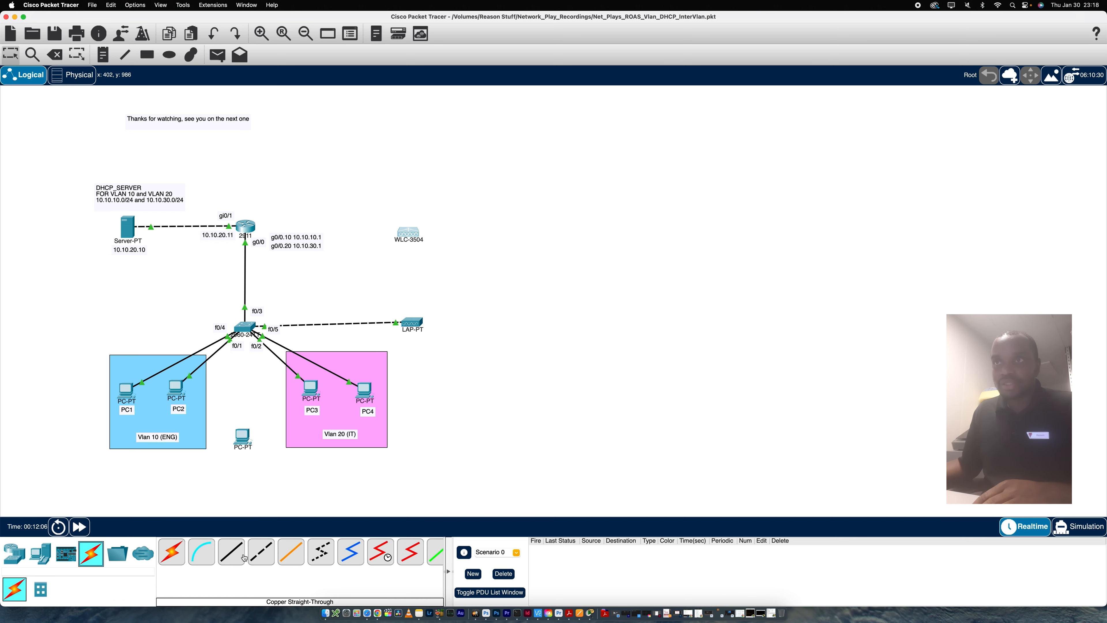
click(231, 552)
click(253, 436)
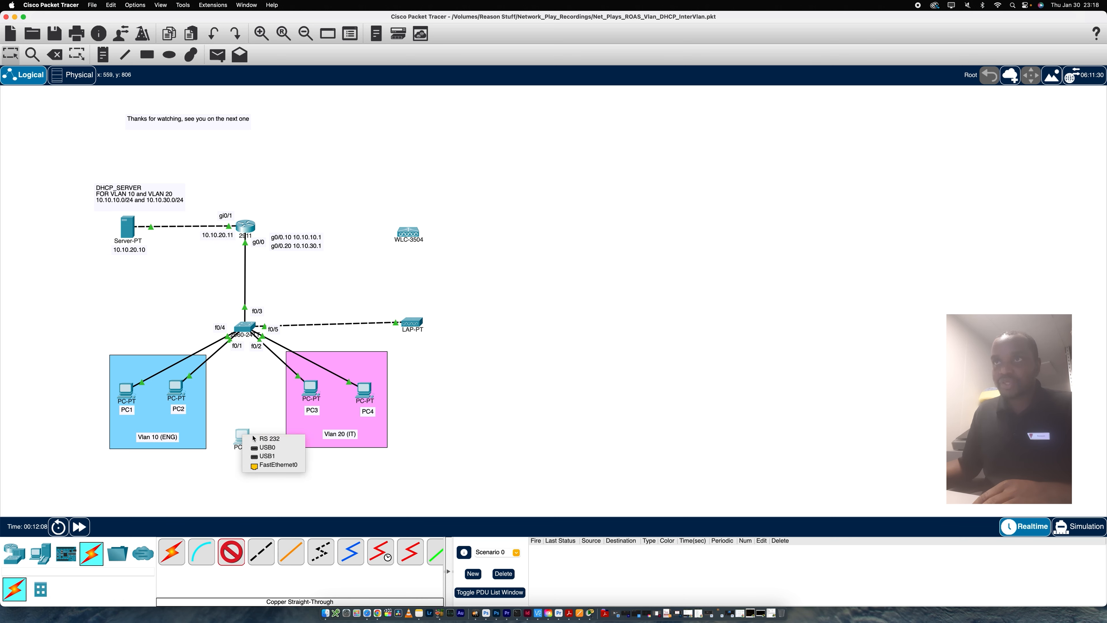
click(267, 464)
click(245, 328)
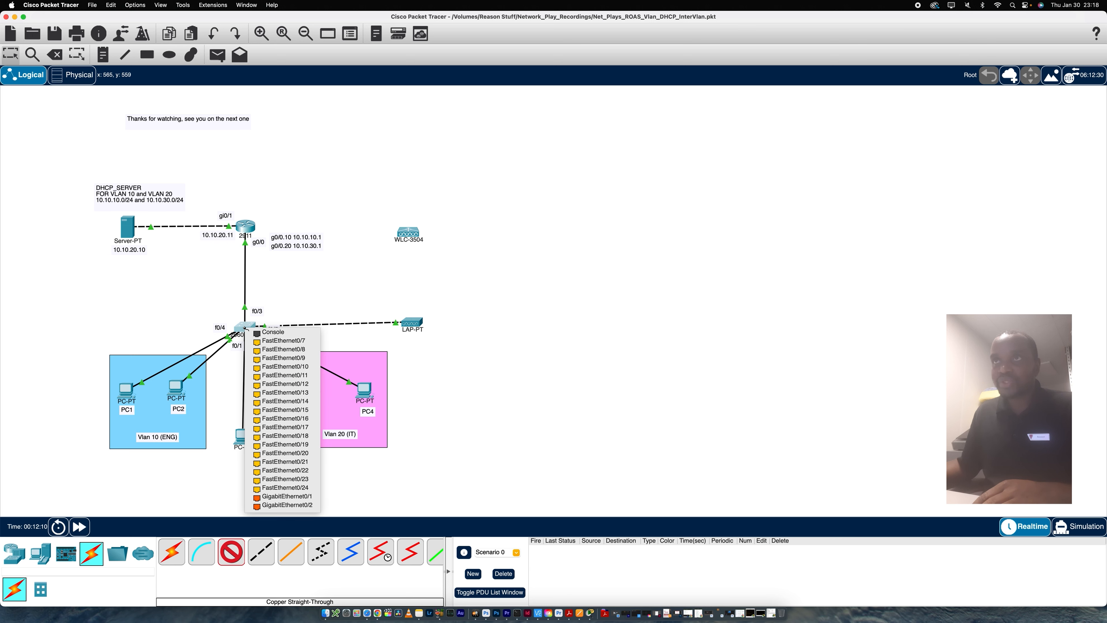
click(279, 340)
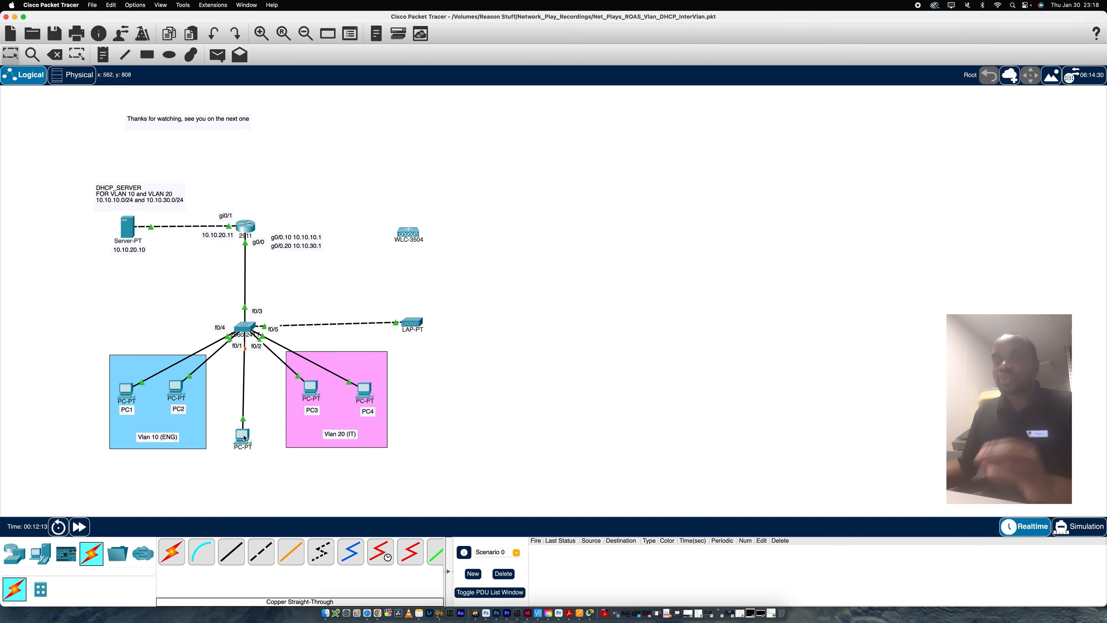
Open the new PC's IP configuration and assign it the static IPv4 address 10.0.0.4
mouse_move(245, 437)
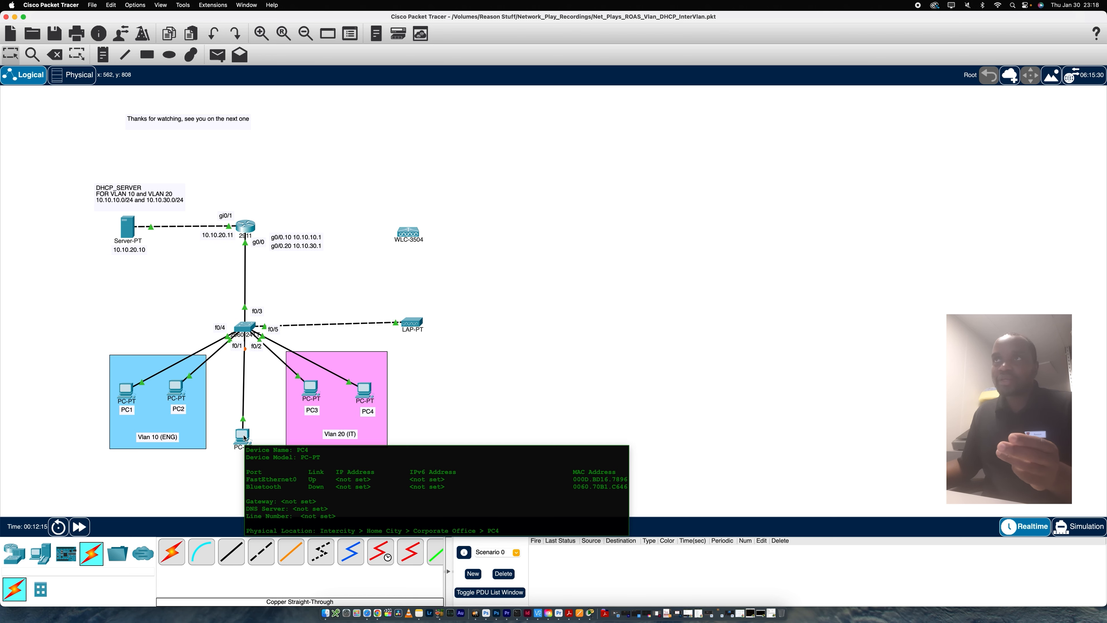
click(244, 437)
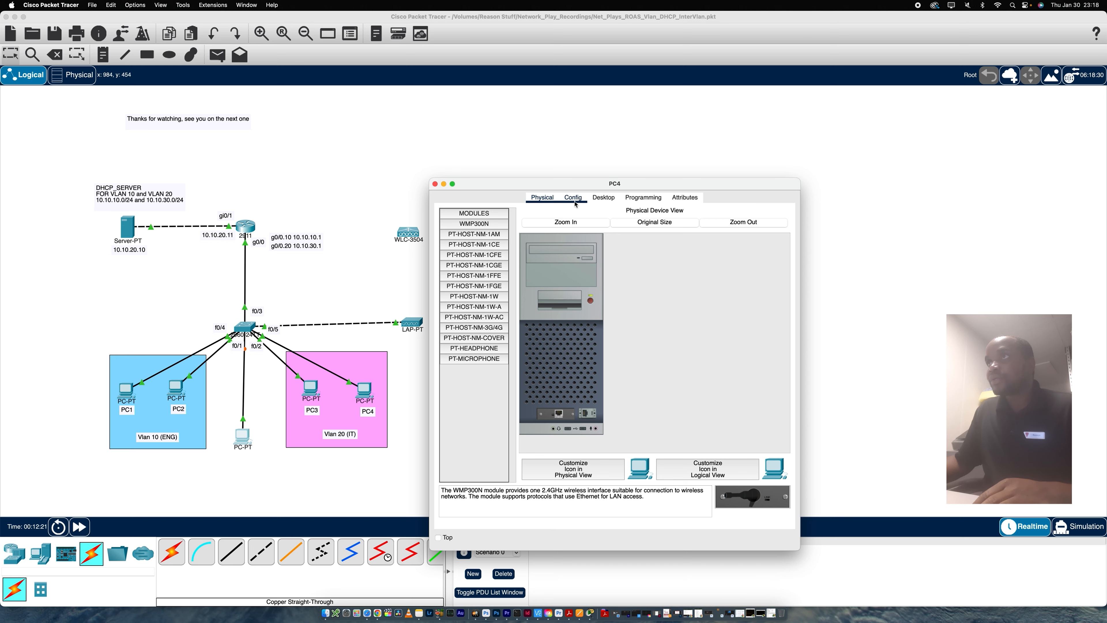
click(608, 197)
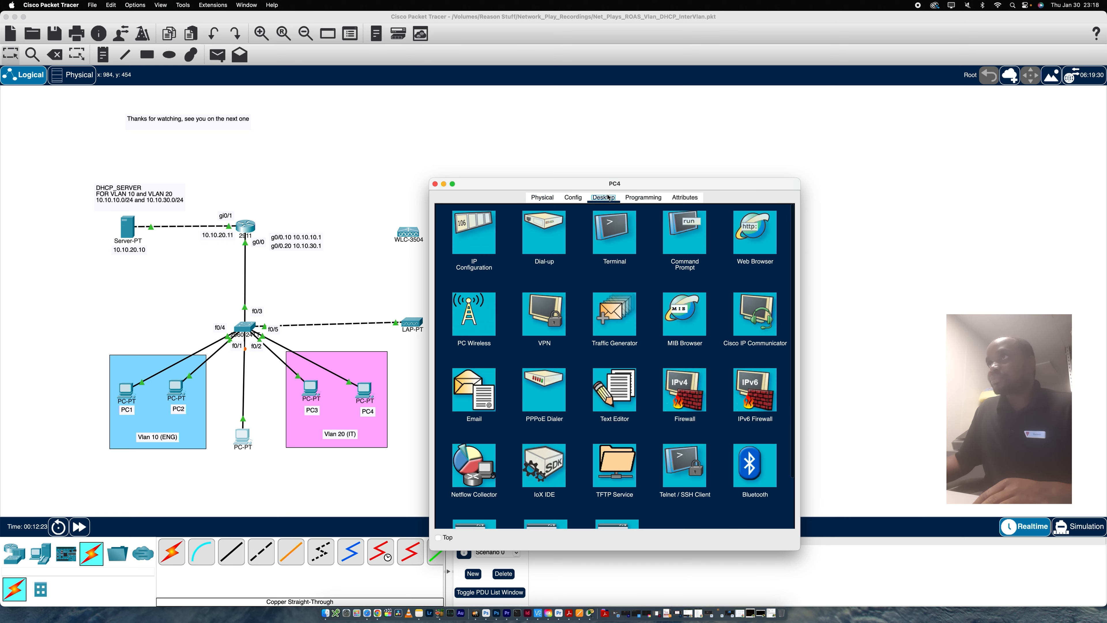
click(481, 245)
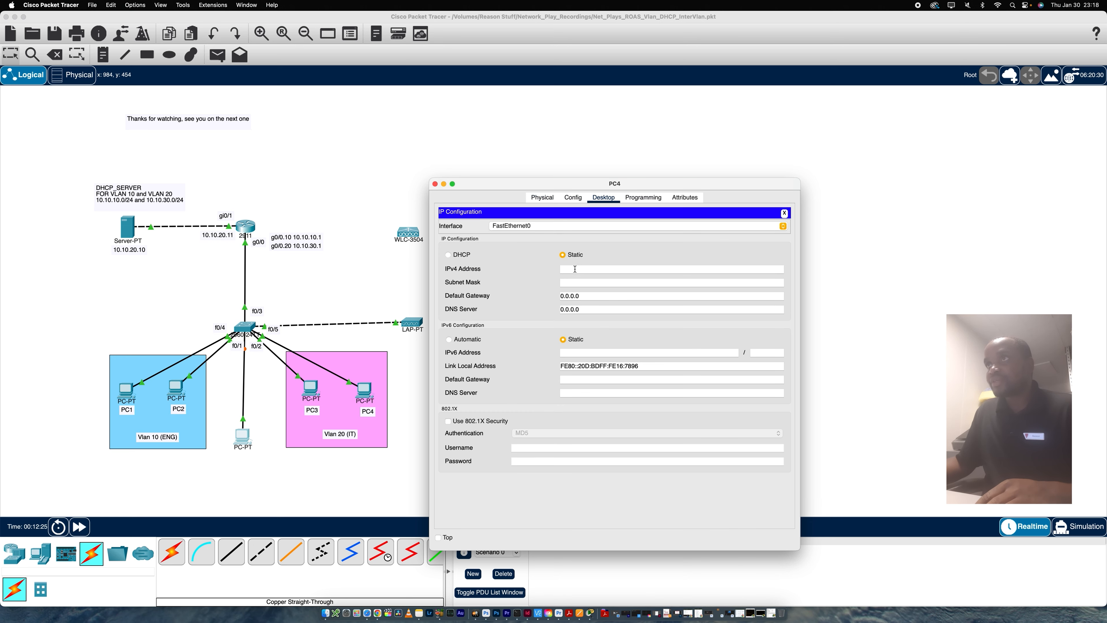
click(596, 272)
text(10)
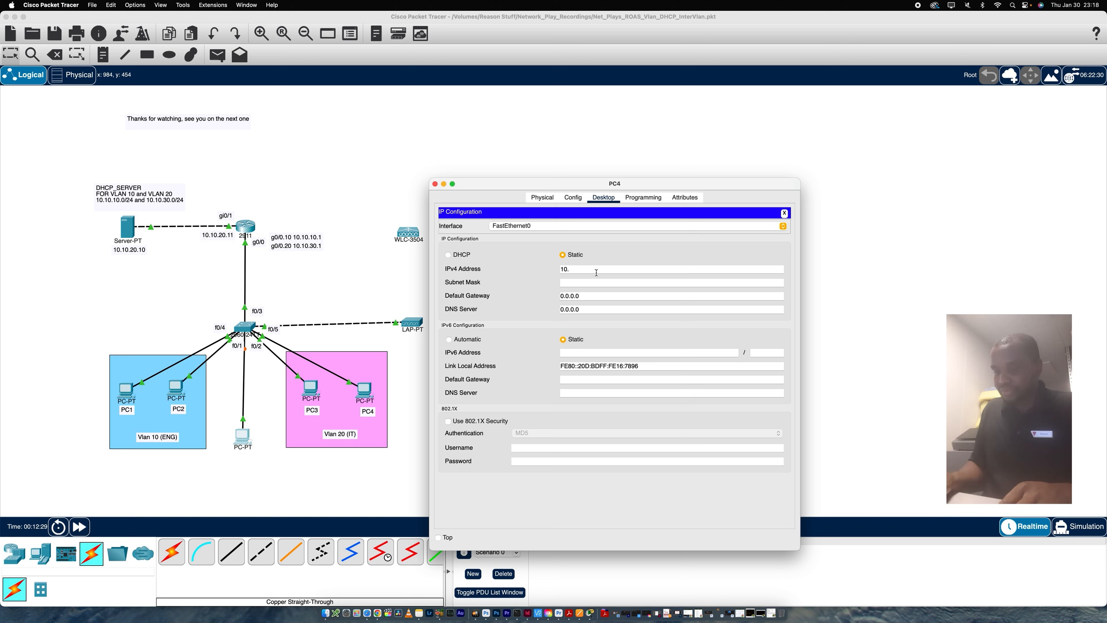
text(.0.0.)
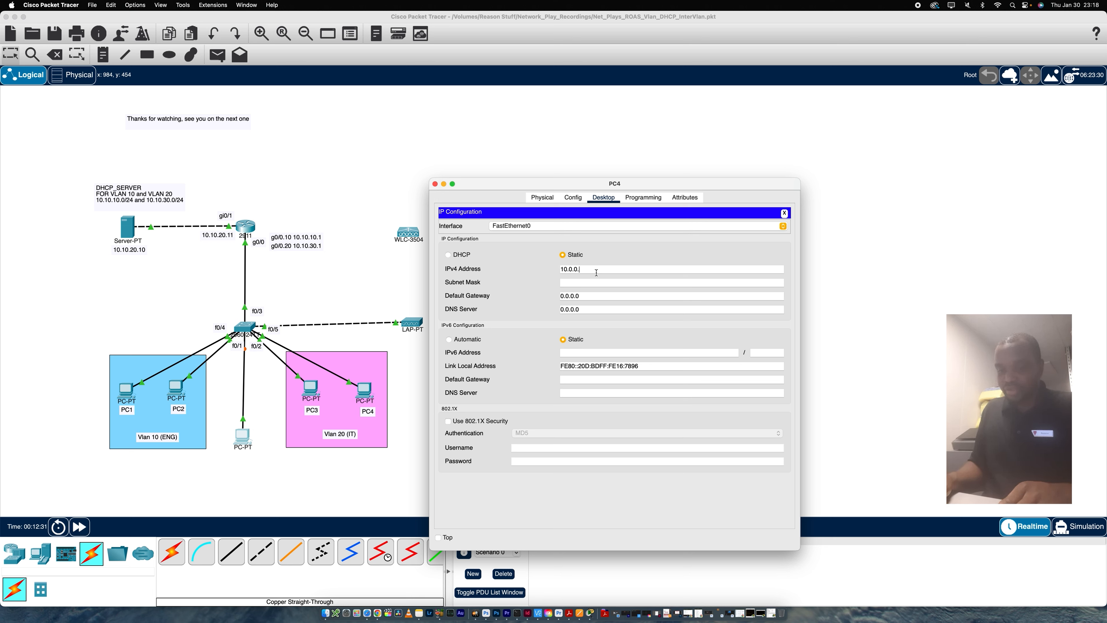
text(4)
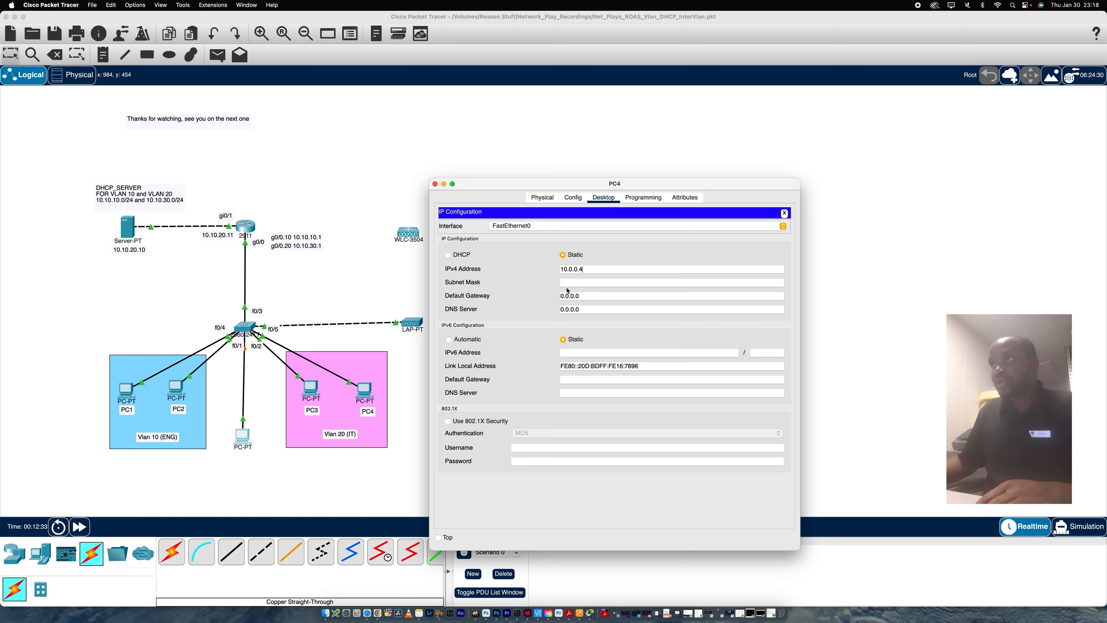
Set the new PC's subnet mask to 255.255.255.0 and its default gateway to 10.0.0.1
click(581, 283)
drag(591, 282, 545, 284)
text(255)
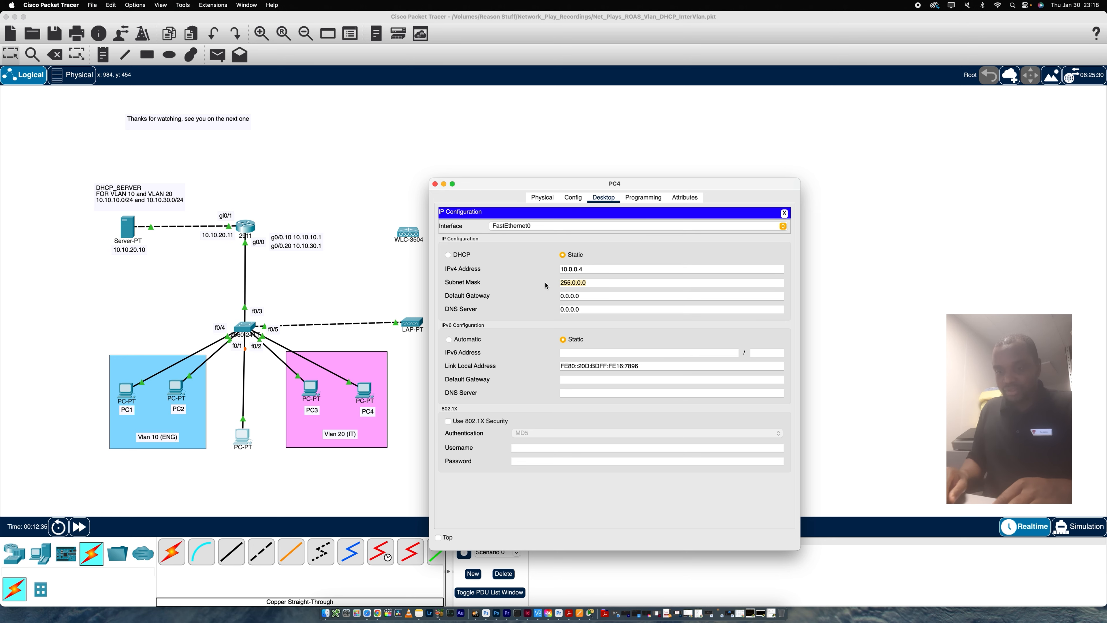
text(.255)
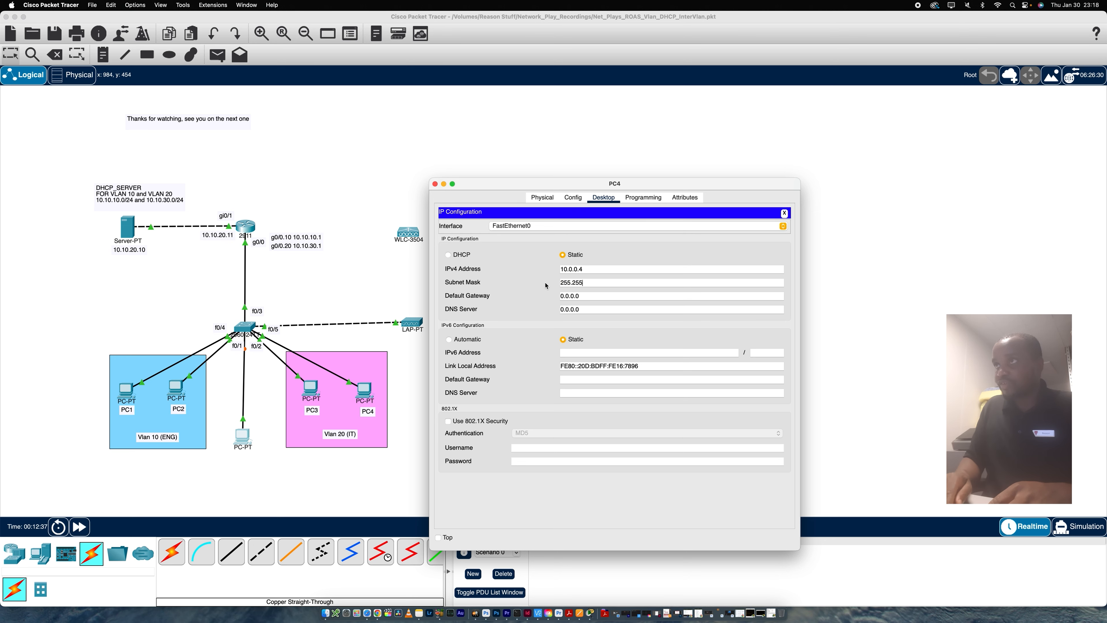
text(.255.0)
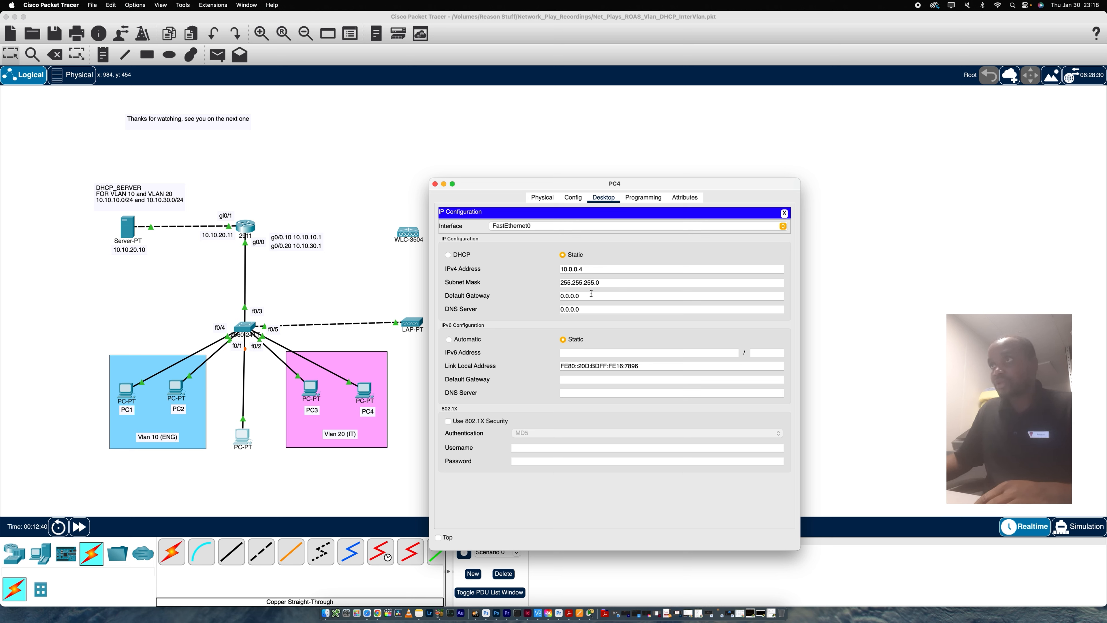
key(Tab)
text(10)
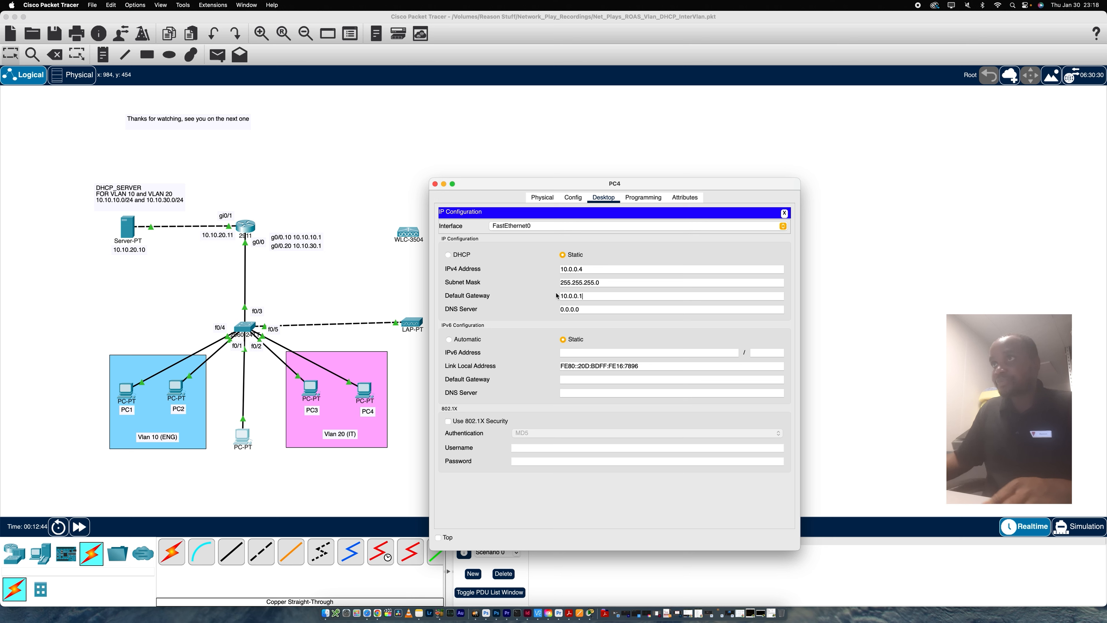
Set the new PC's DNS server to 10.10.20.10 and close its configuration window
key(Tab)
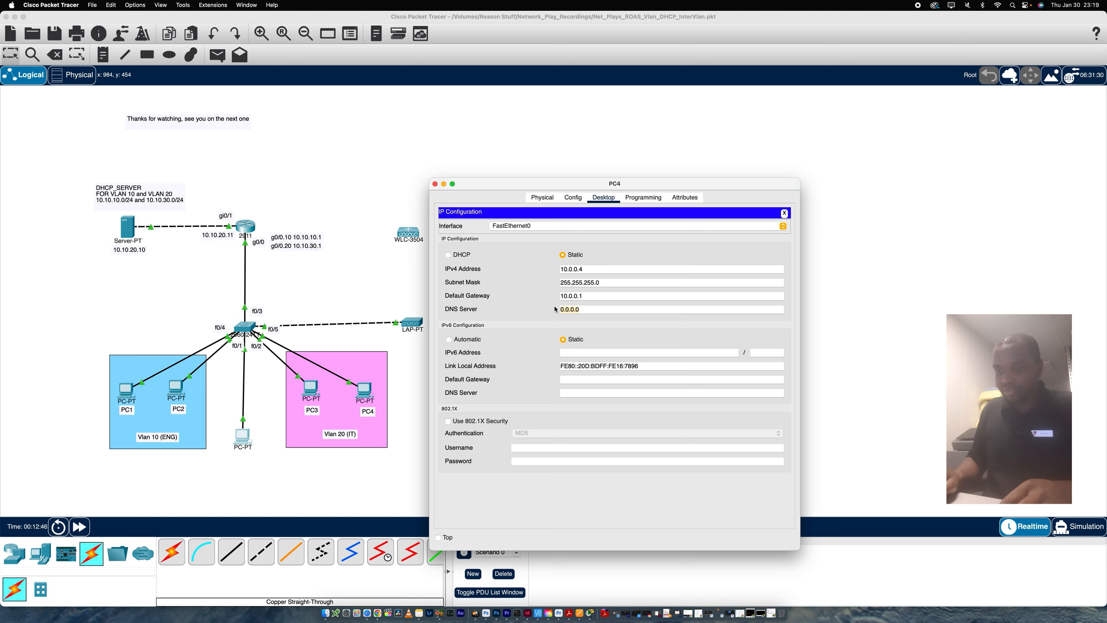
text(10.10)
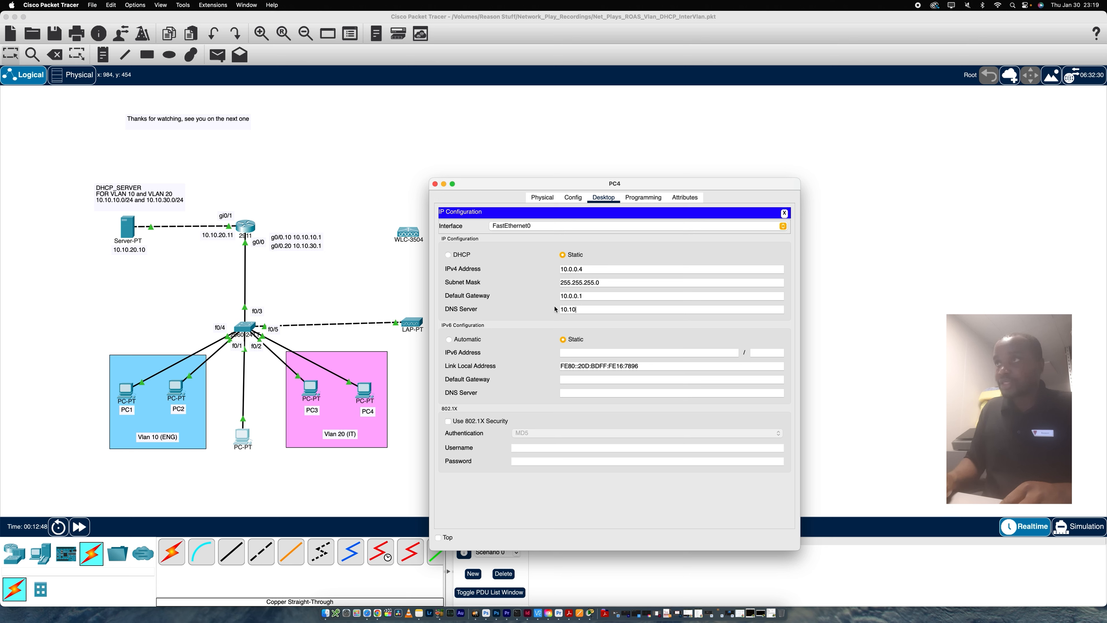
text(.20)
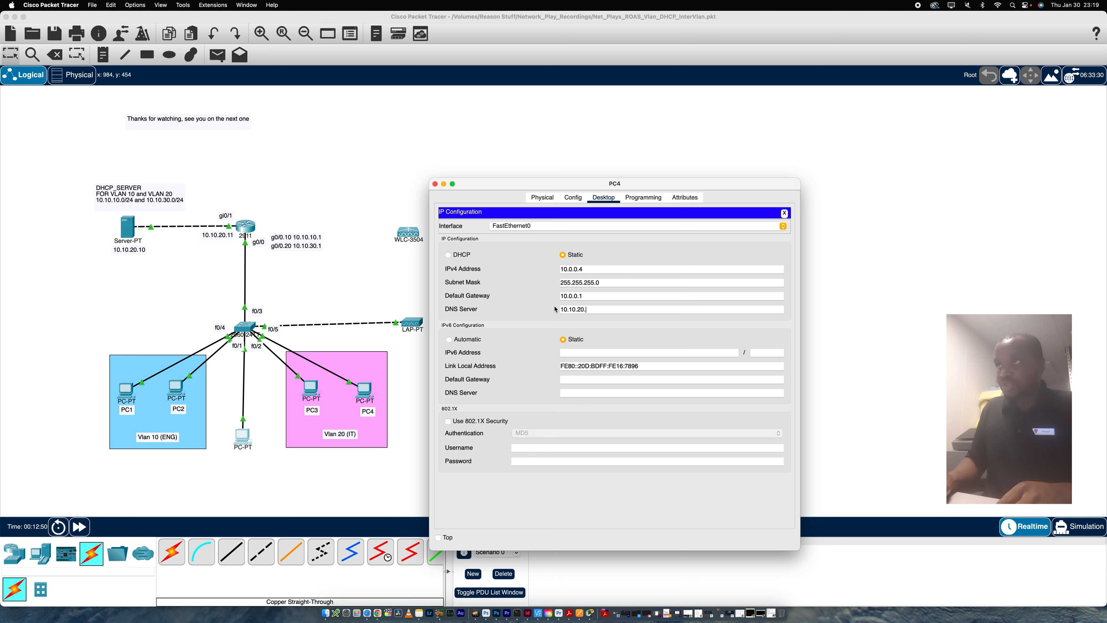
text(.10)
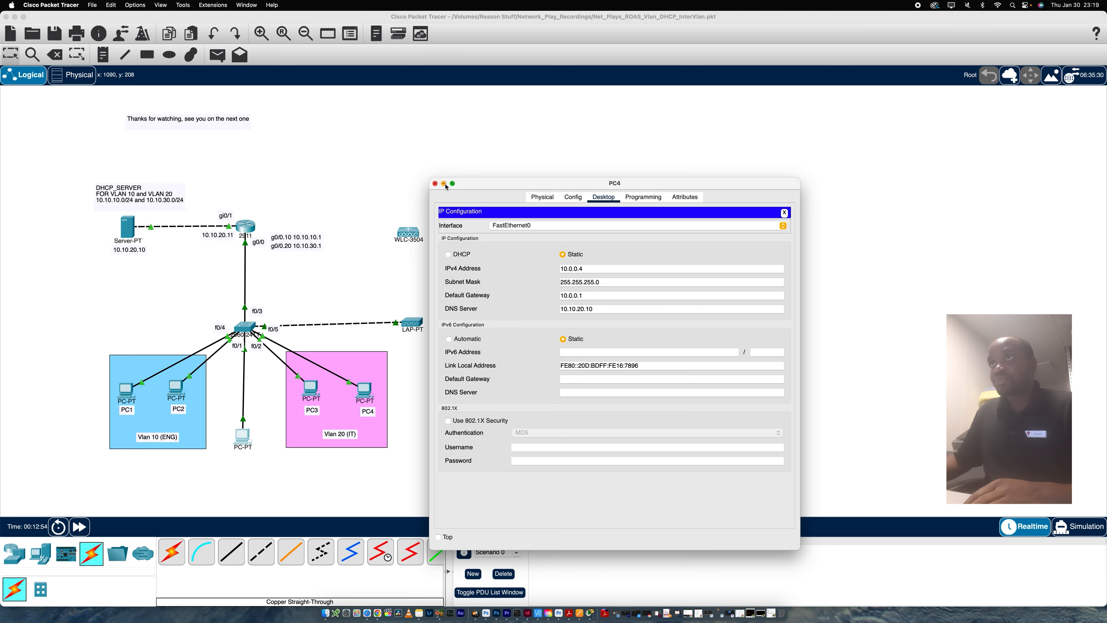
click(435, 184)
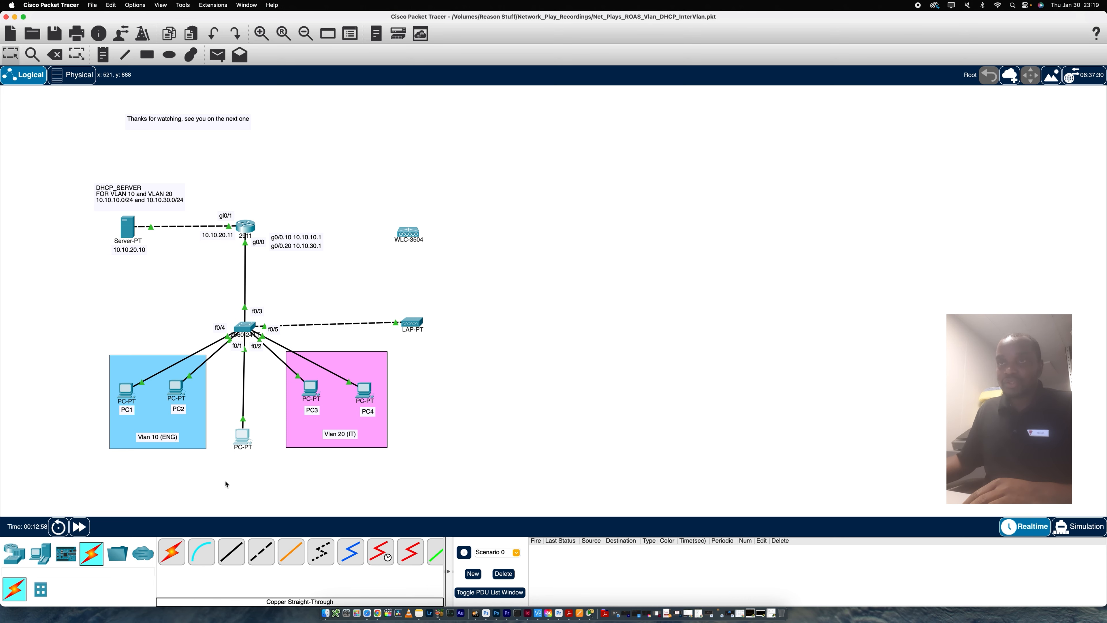
Display the switch's brief VLAN table with do sho vlan br and check the ports assigned to Management VLAN 30
click(246, 330)
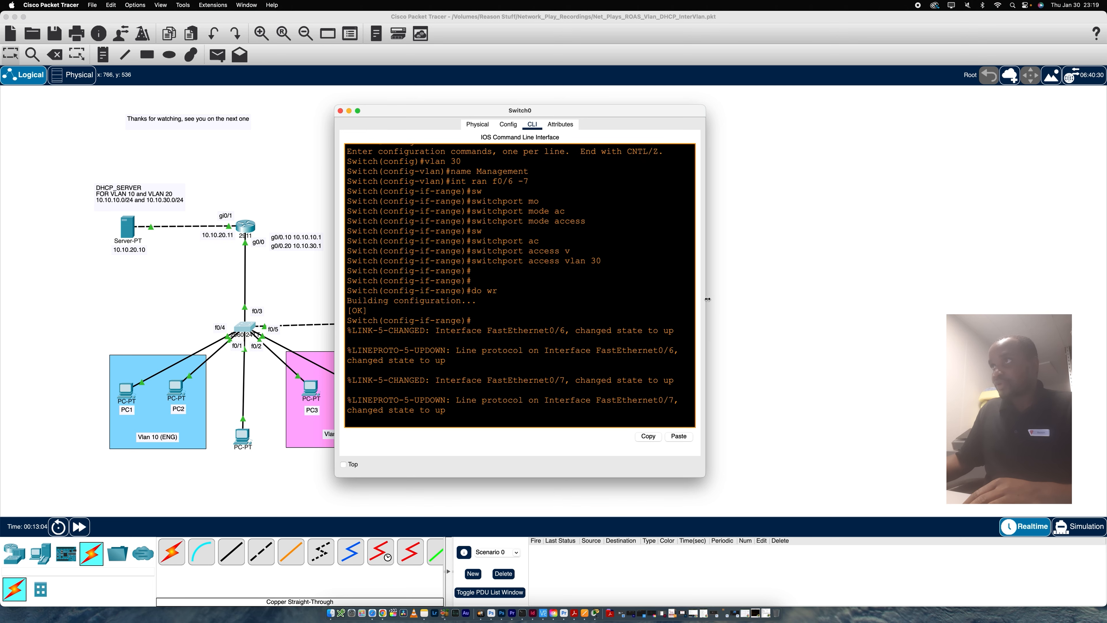
drag(708, 299, 1011, 299)
key(Return)
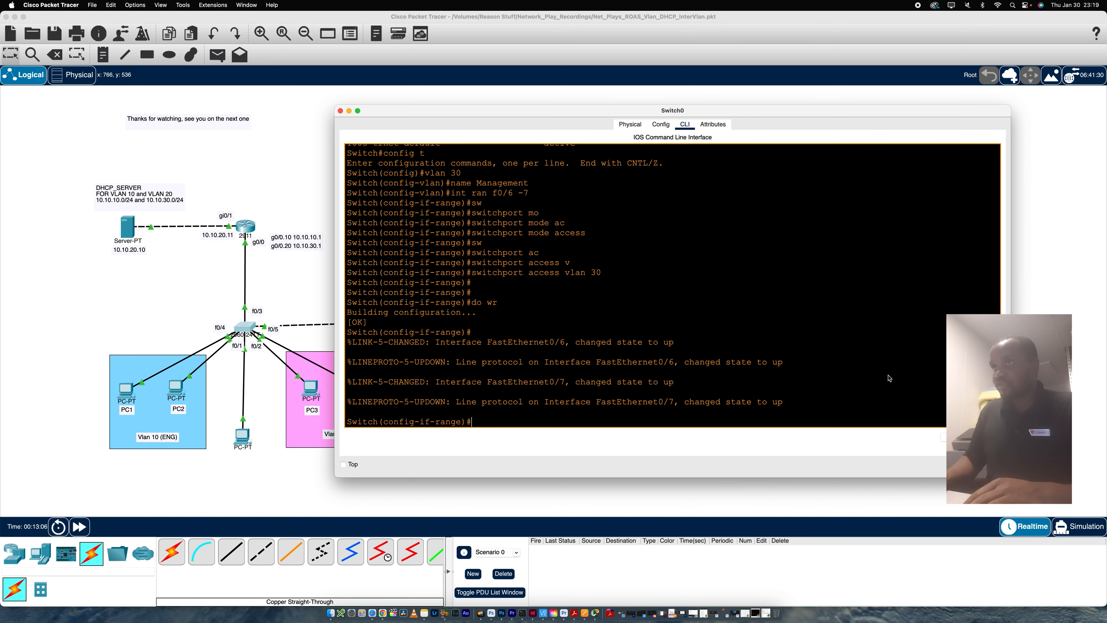
text(d)
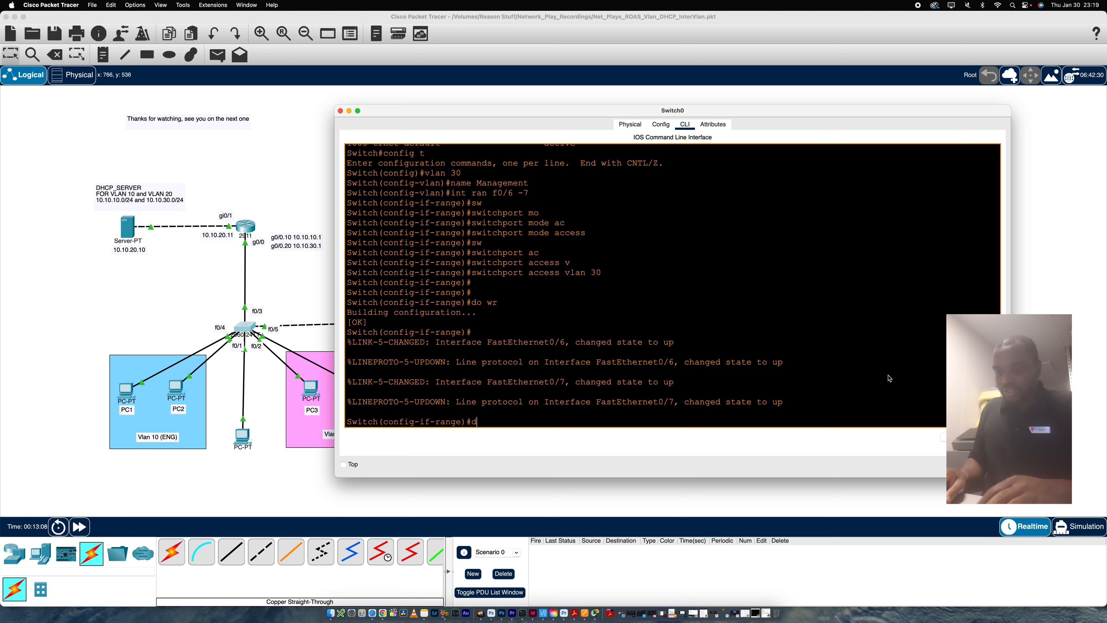
text(o sho )
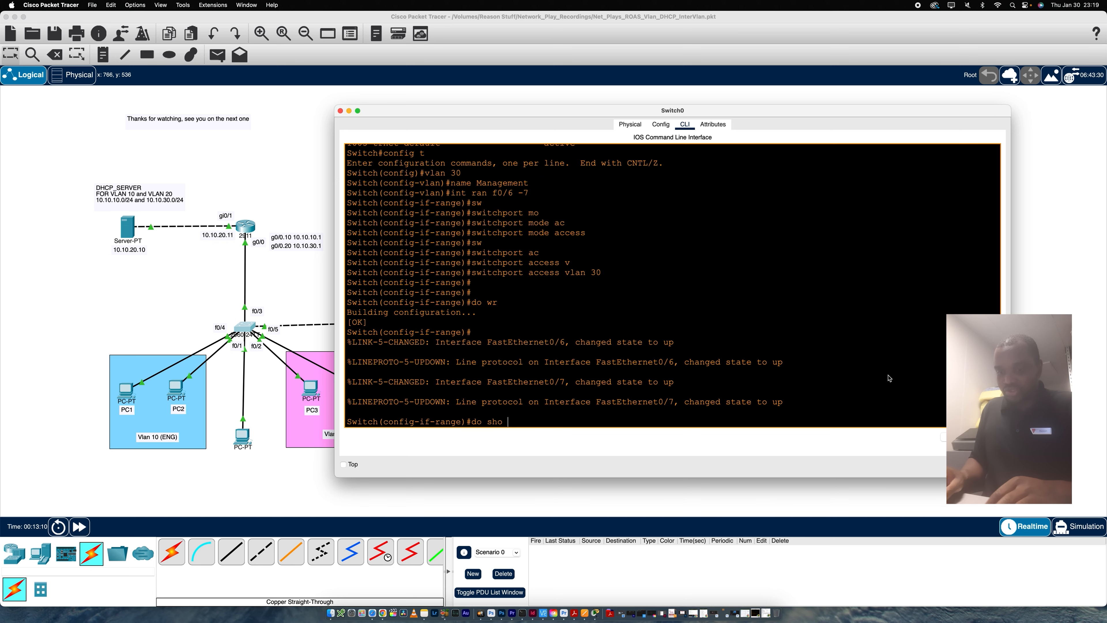
text(vlan )
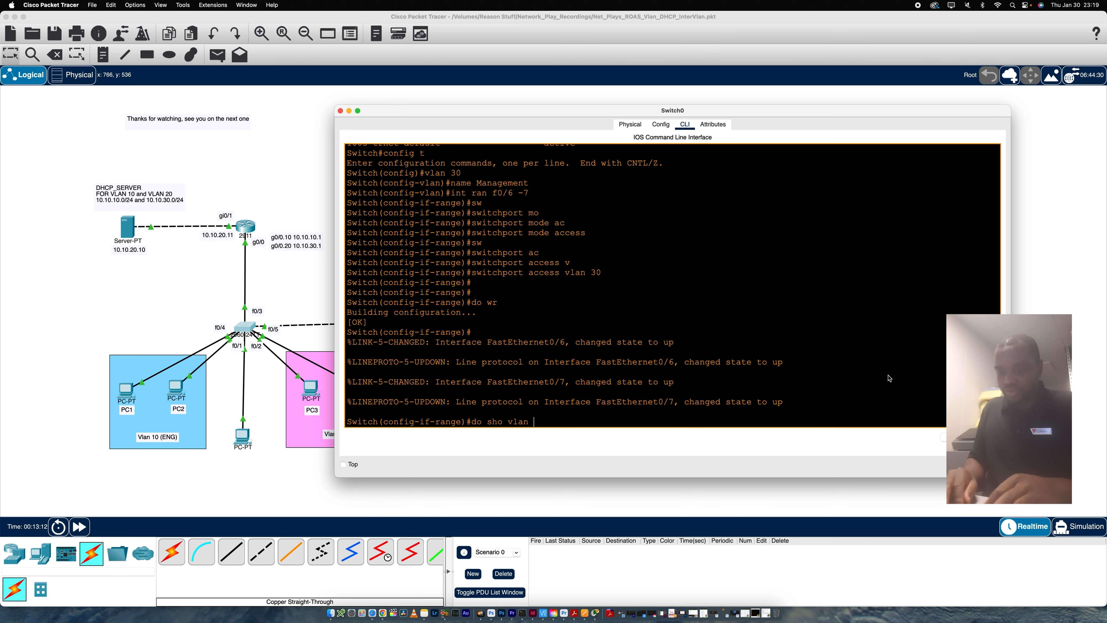
text(br)
key(Return)
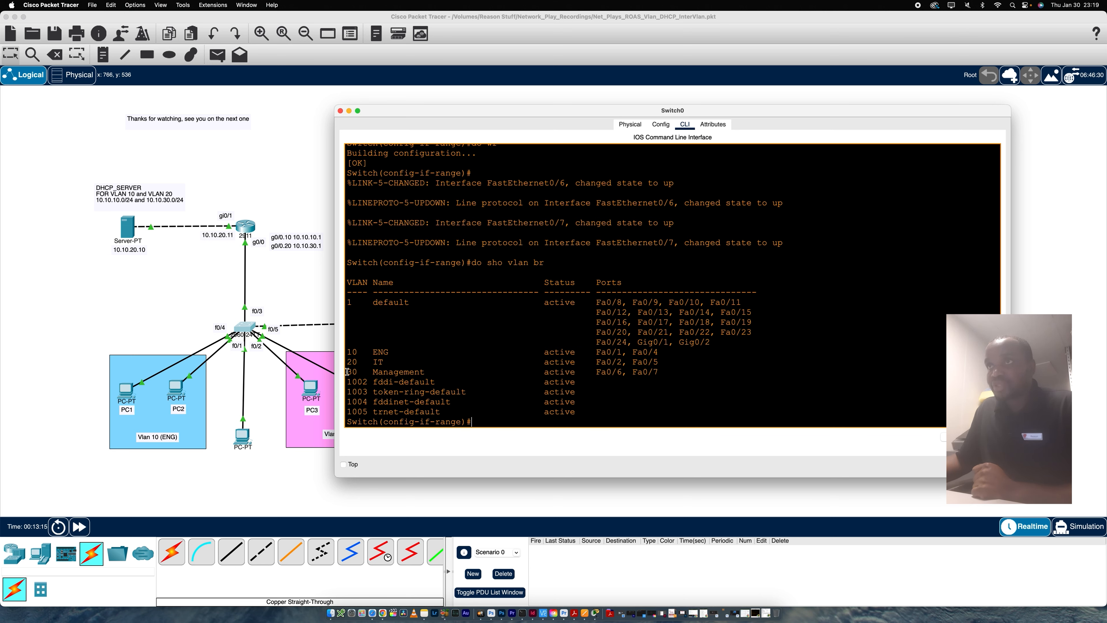
drag(347, 372, 660, 374)
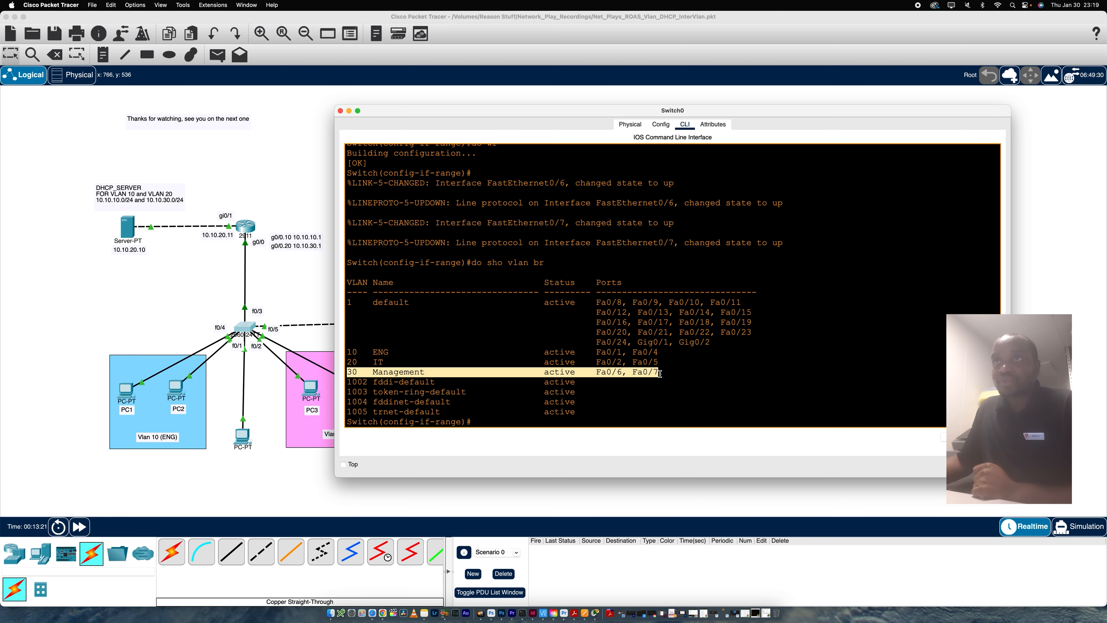
click(294, 278)
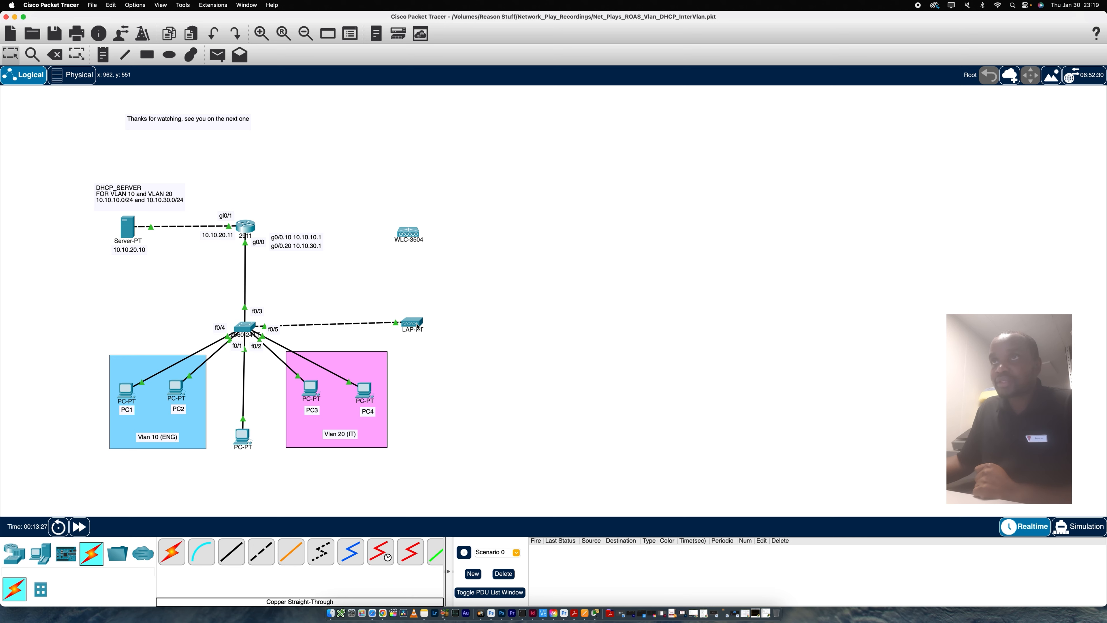
Move the access point slightly closer to the WLC-3504, and set the switch's interface f0/8 to access mode
drag(417, 326, 414, 301)
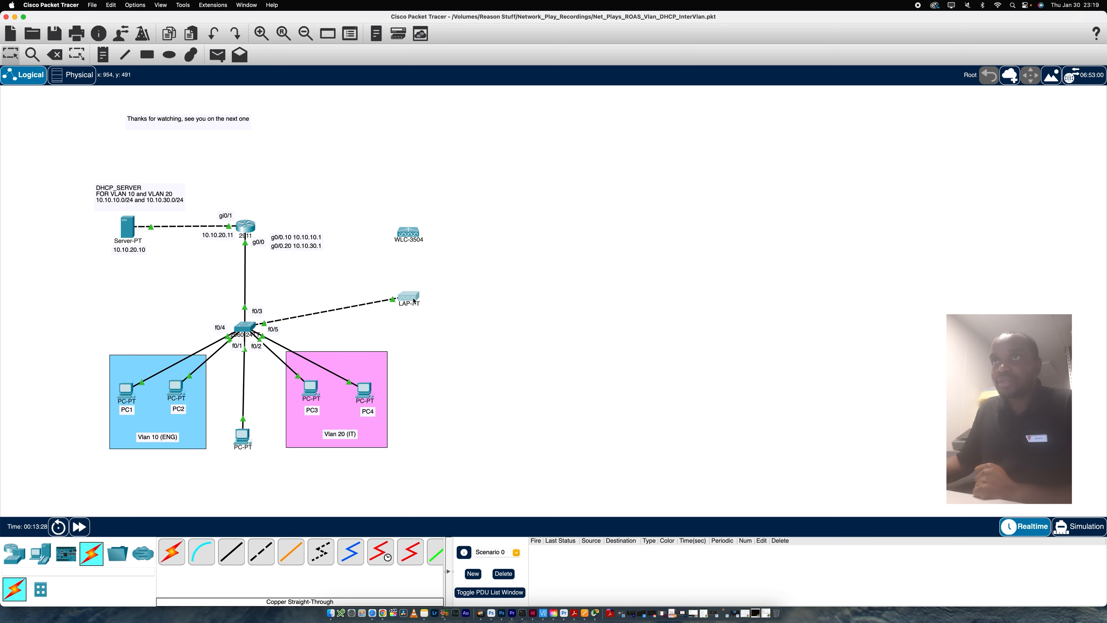
click(240, 329)
scroll(480, 417, down, 2)
click(480, 417)
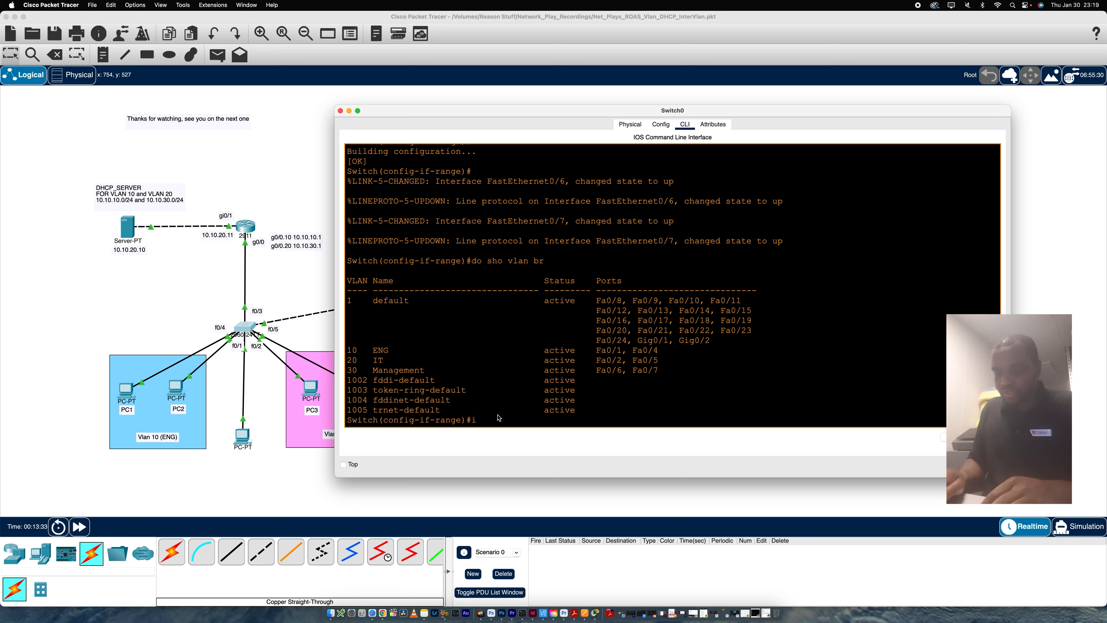
text(int f0)
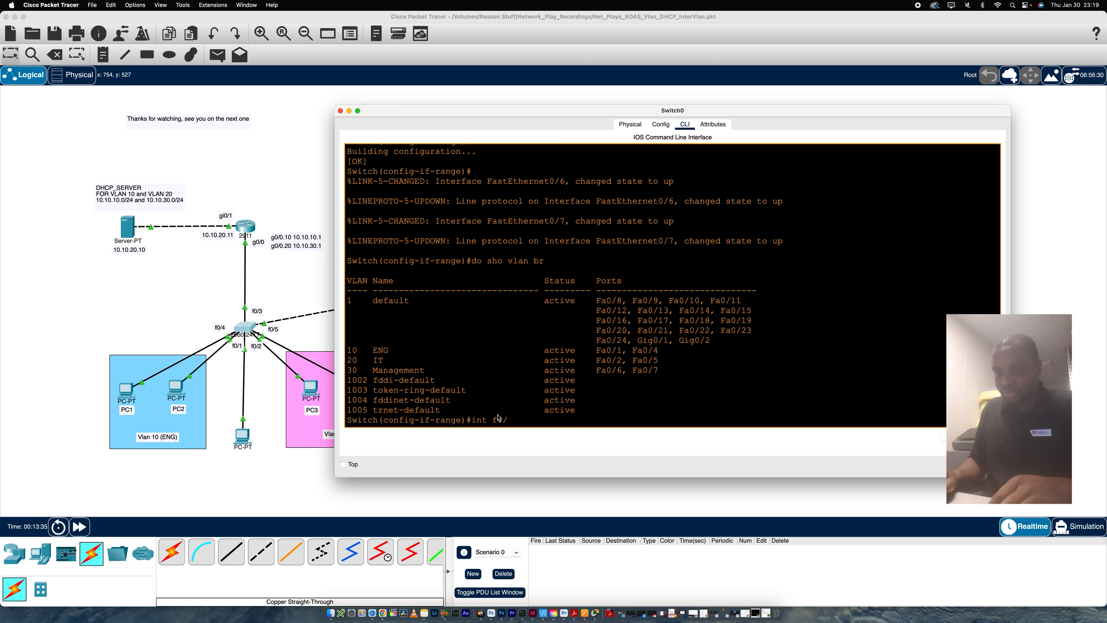
text(/8)
key(Return)
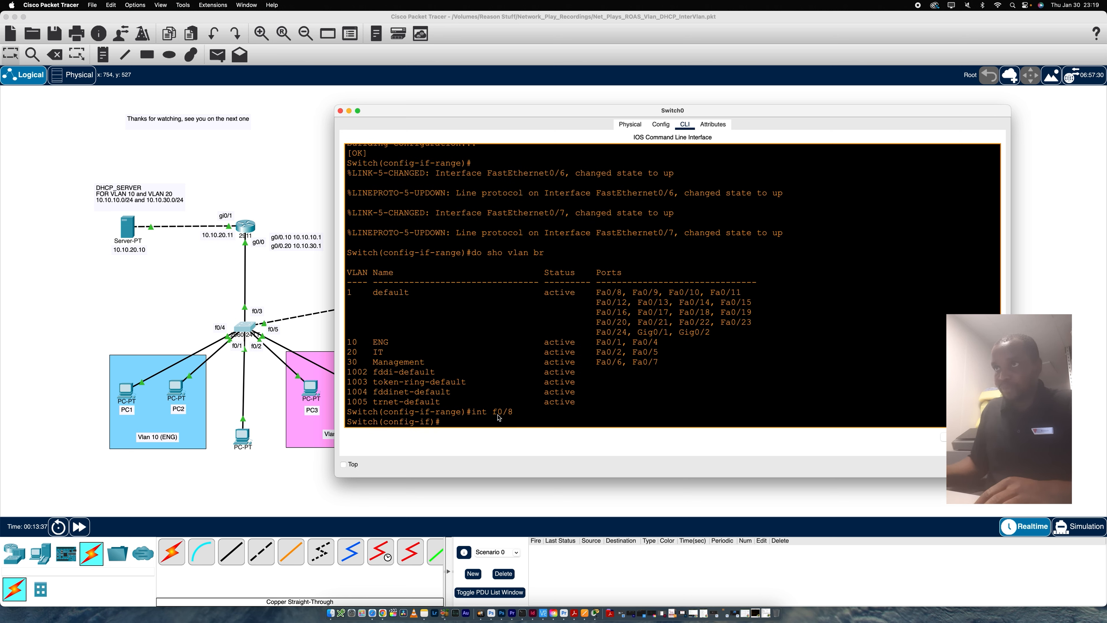
text(sw)
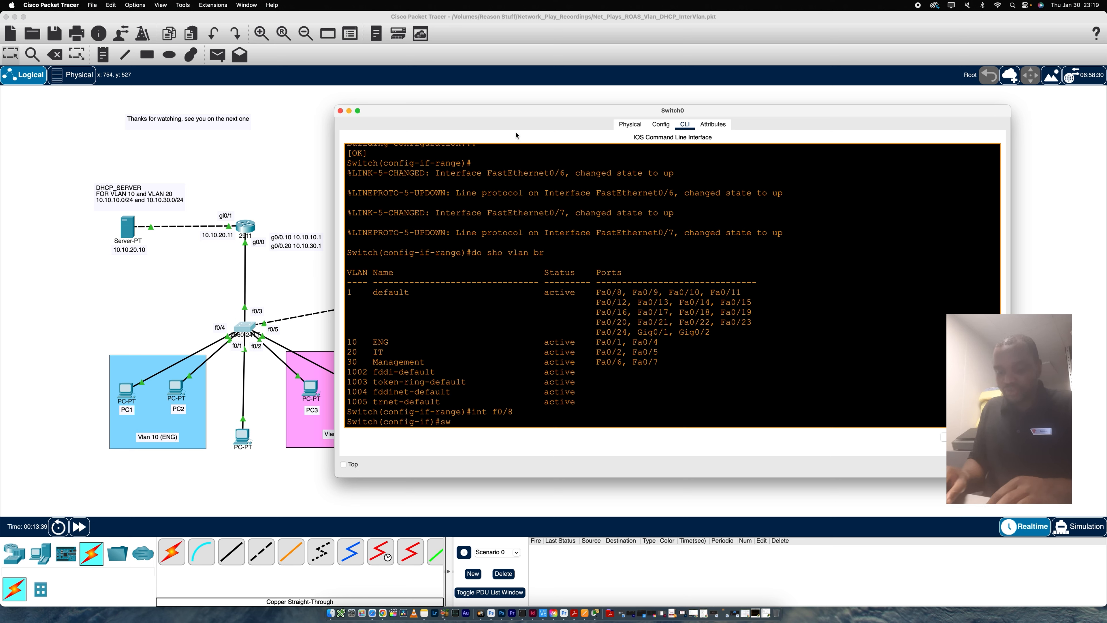
key(Tab)
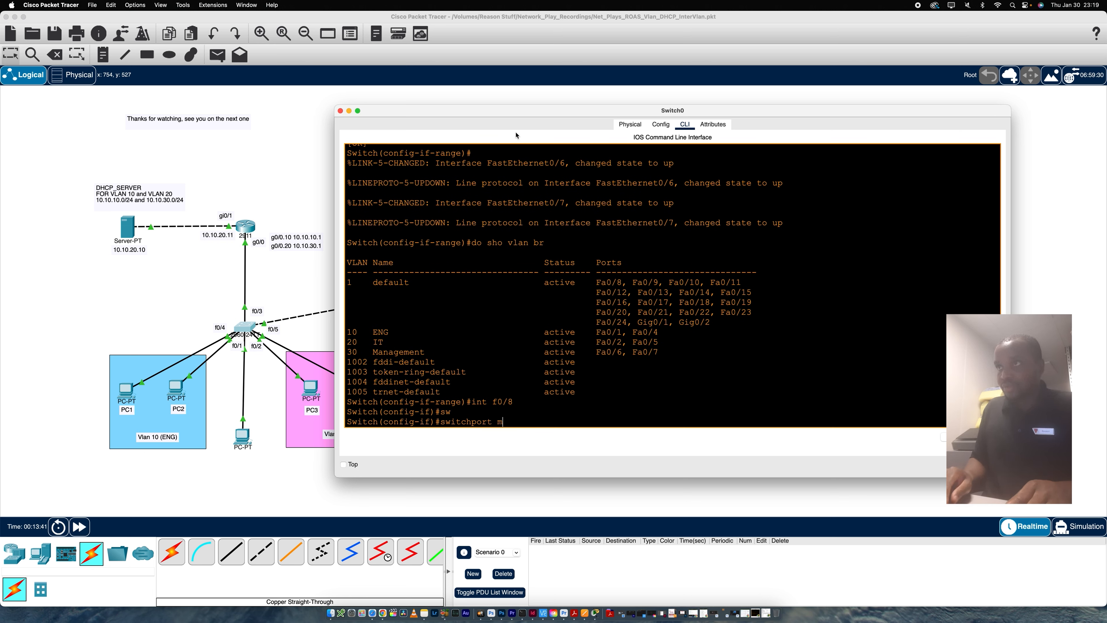
text(m)
key(Tab)
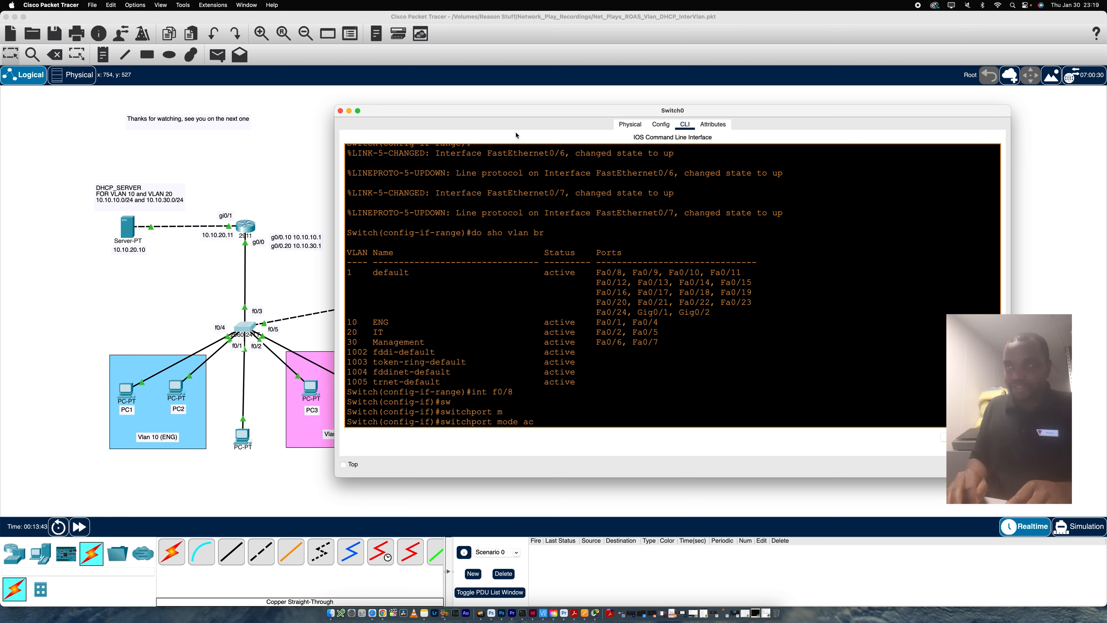
text(ac)
key(Tab)
key(Return)
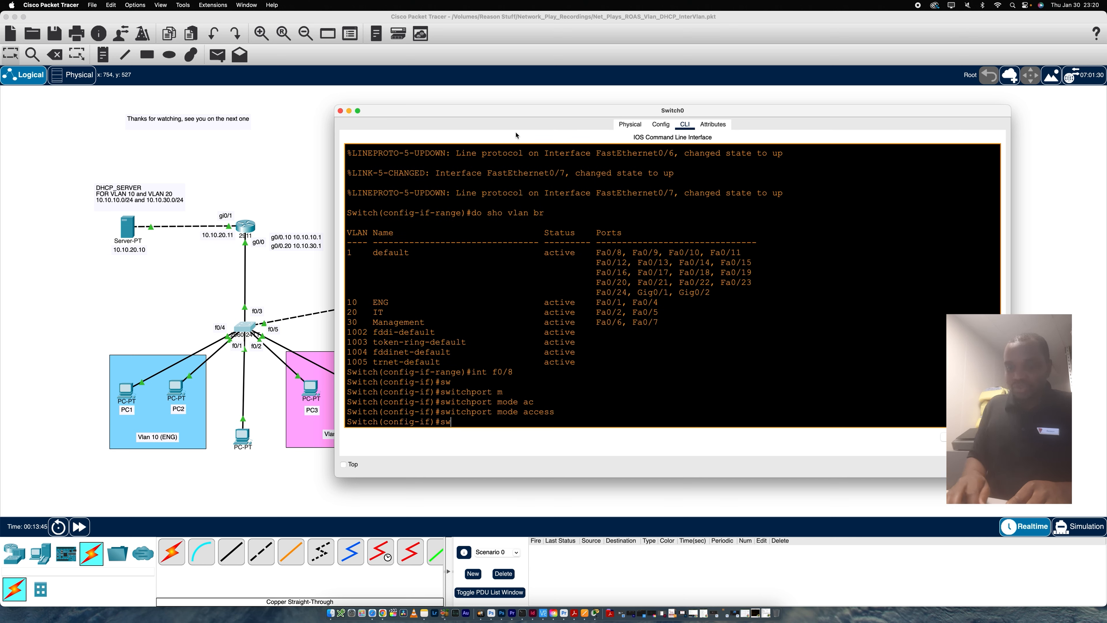
Assign the switch's interface f0/8 to access VLAN 30 and save the configuration with do wr
text(sw)
key(Tab)
text(ac)
key(Tab)
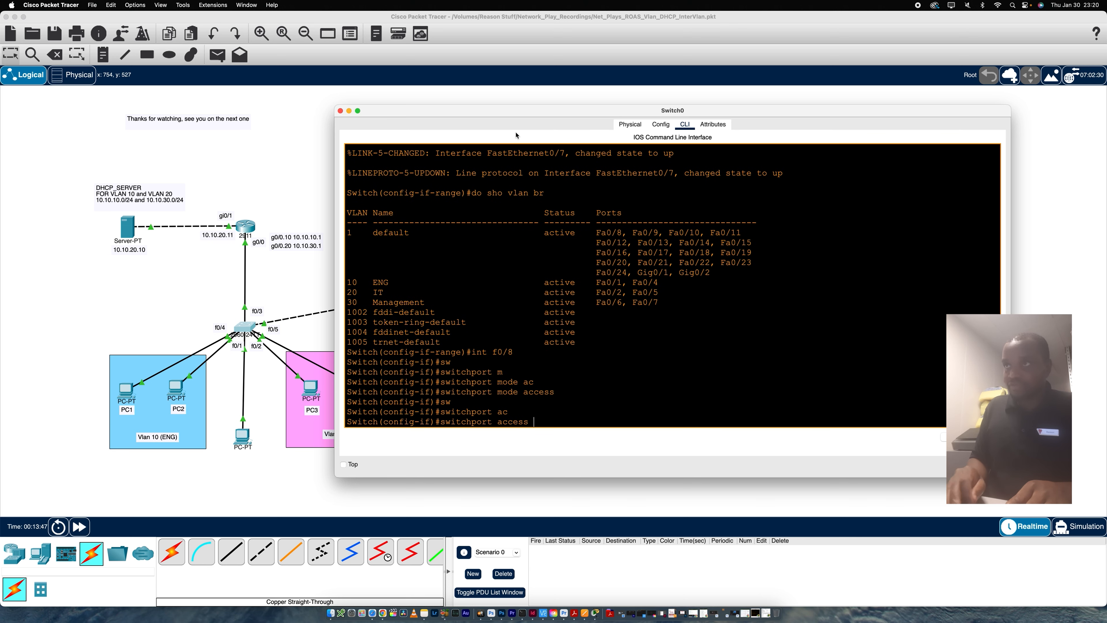
text(v)
key(Tab)
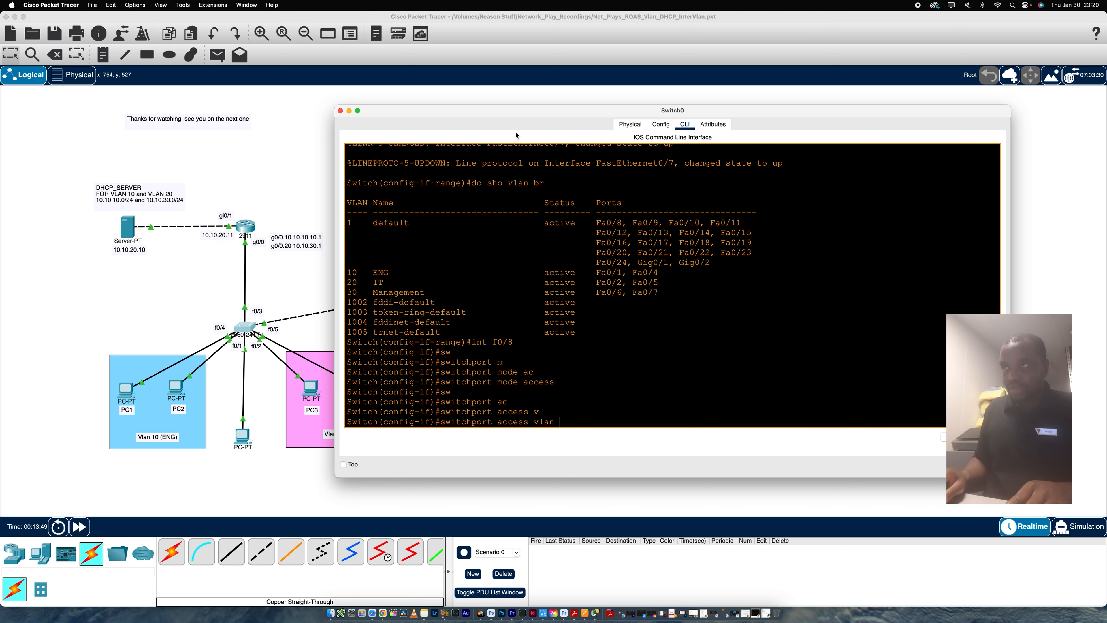
text(30)
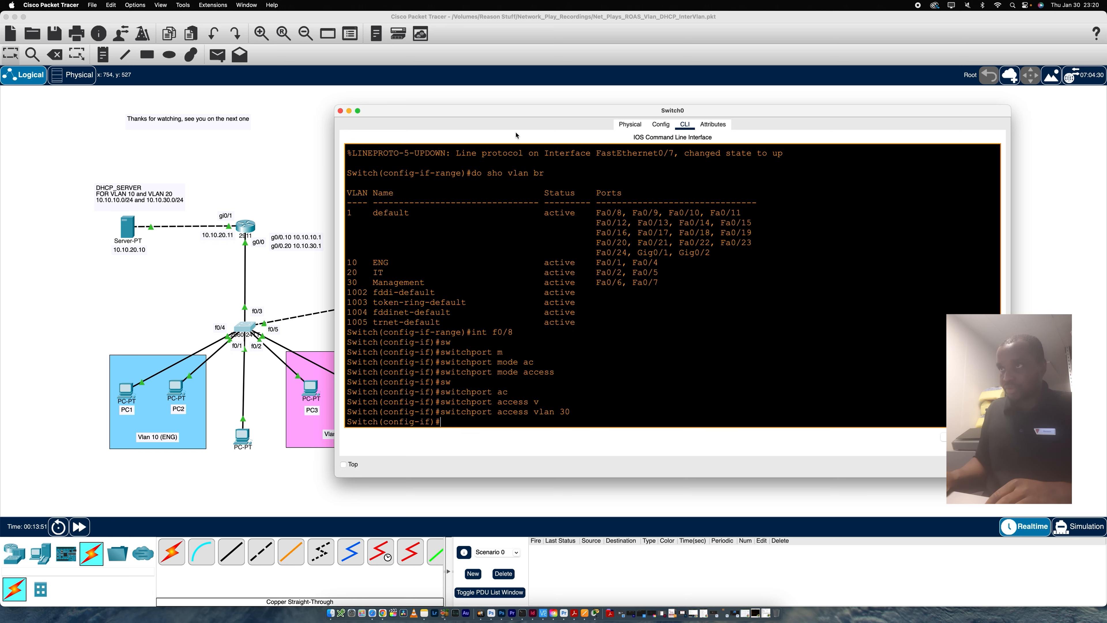
key(Return)
text(do )
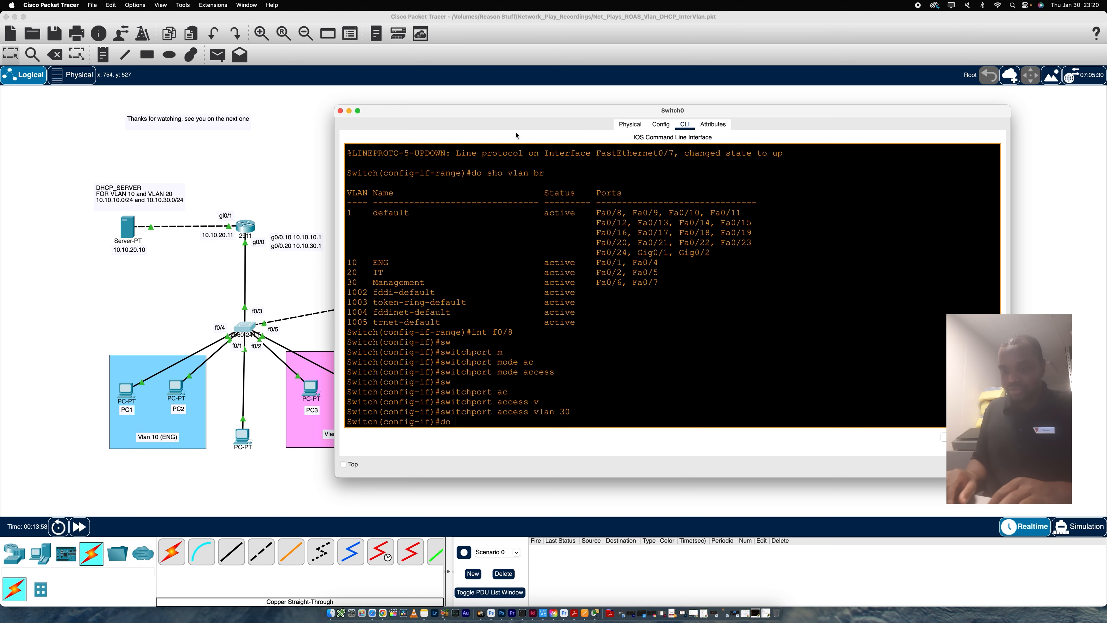
text(wr)
key(Return)
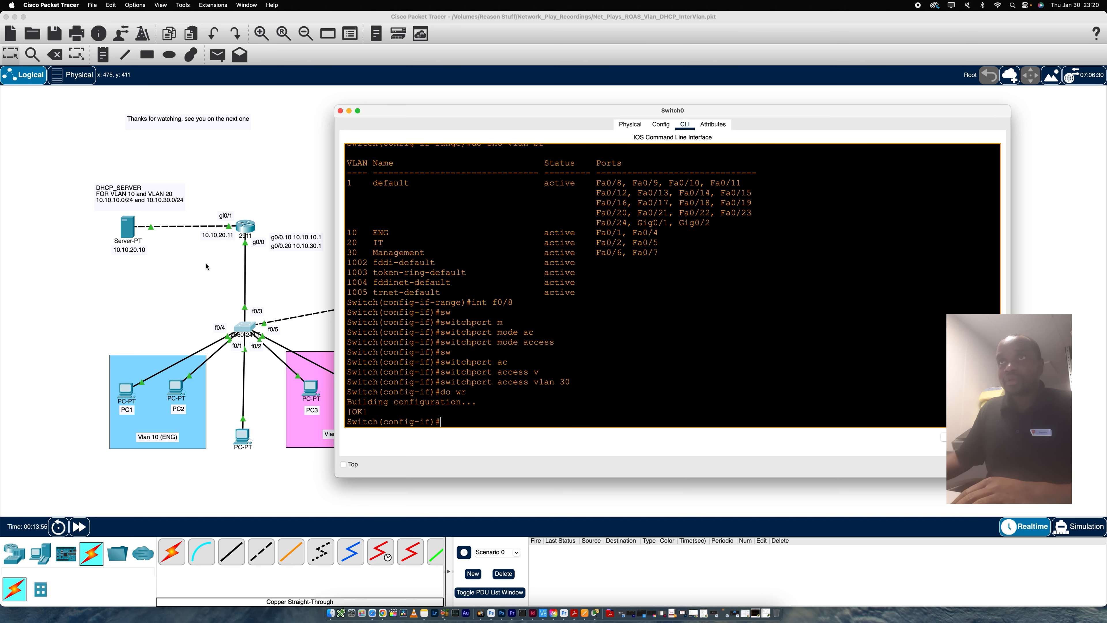
click(348, 247)
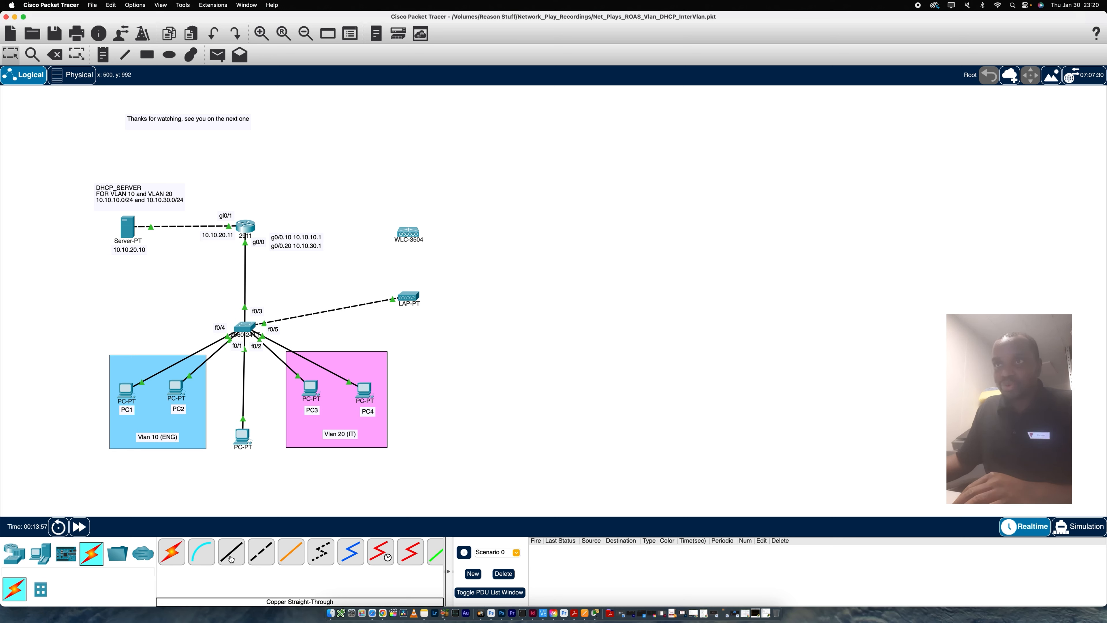
Connect the switch's FastEthernet0/8 to the WLC-3504 with a copper cross-over cable
click(264, 551)
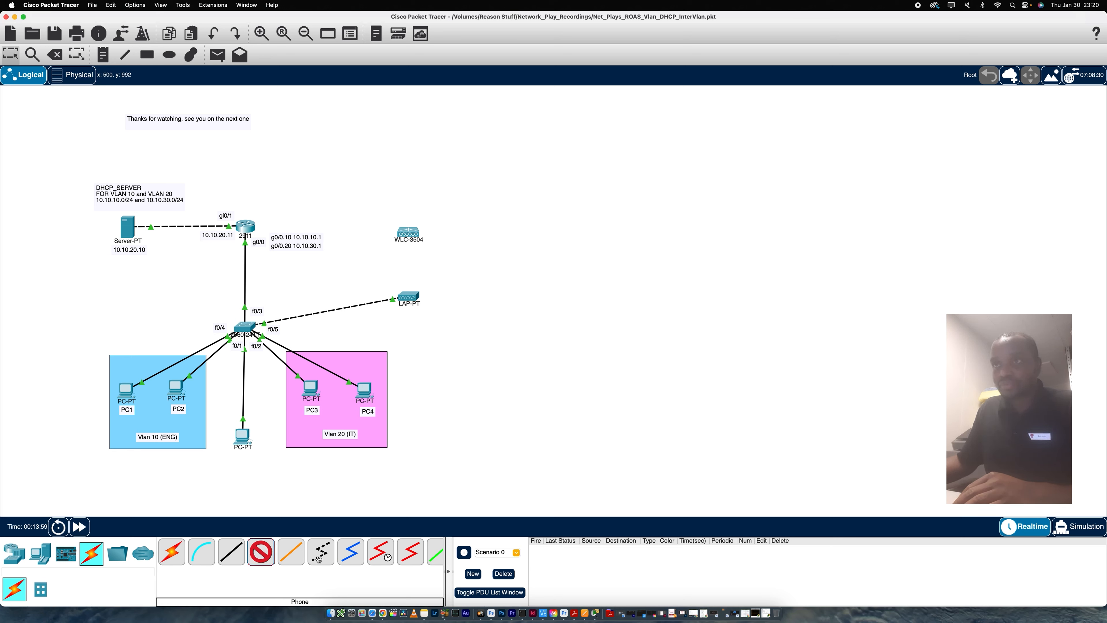
click(253, 326)
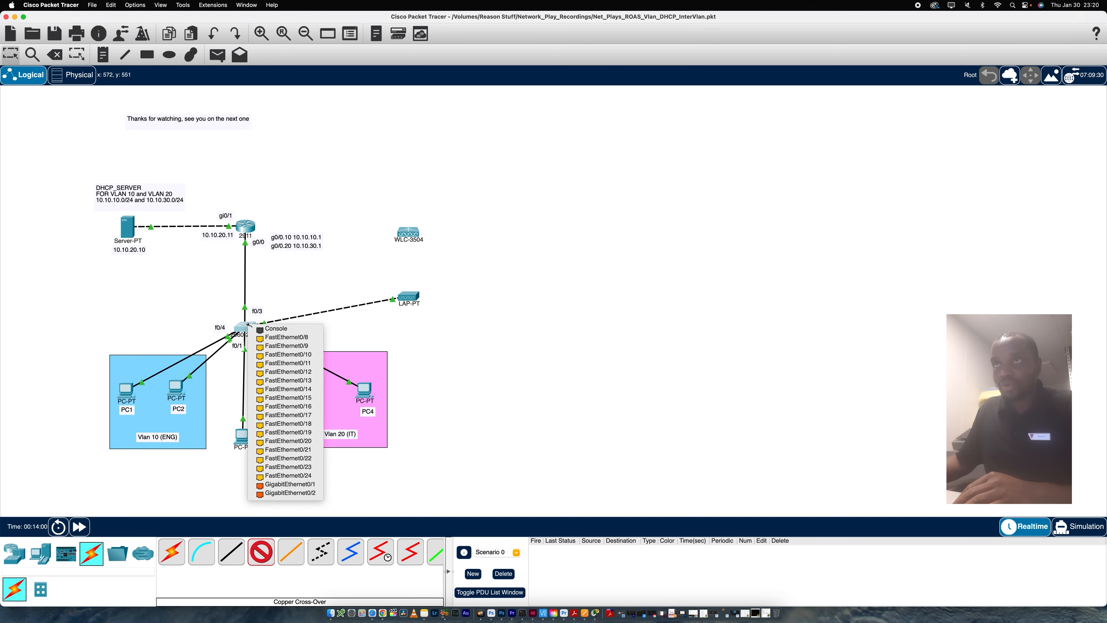
click(279, 332)
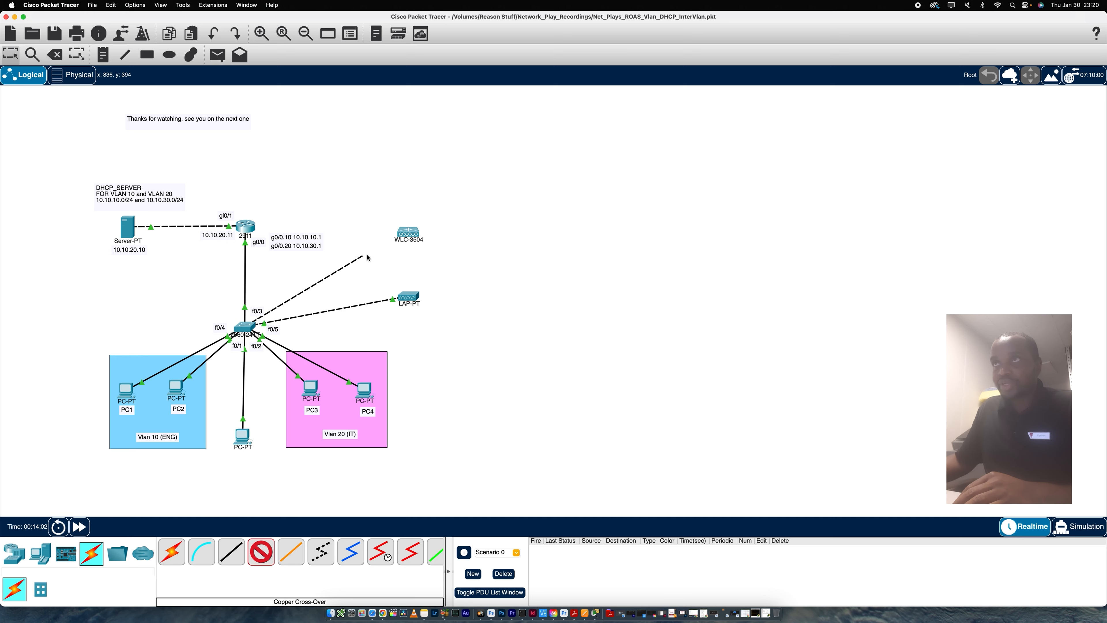
click(408, 235)
click(430, 238)
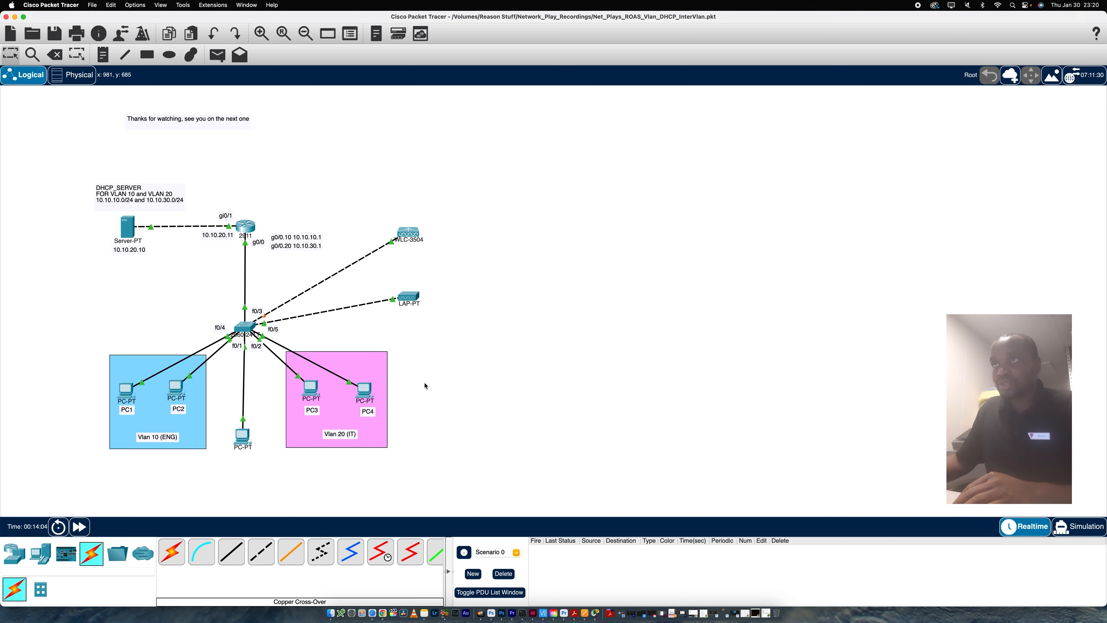
Check the lightweight access point's port and IP address summary, and open its global gateway and DNS settings
mouse_move(404, 300)
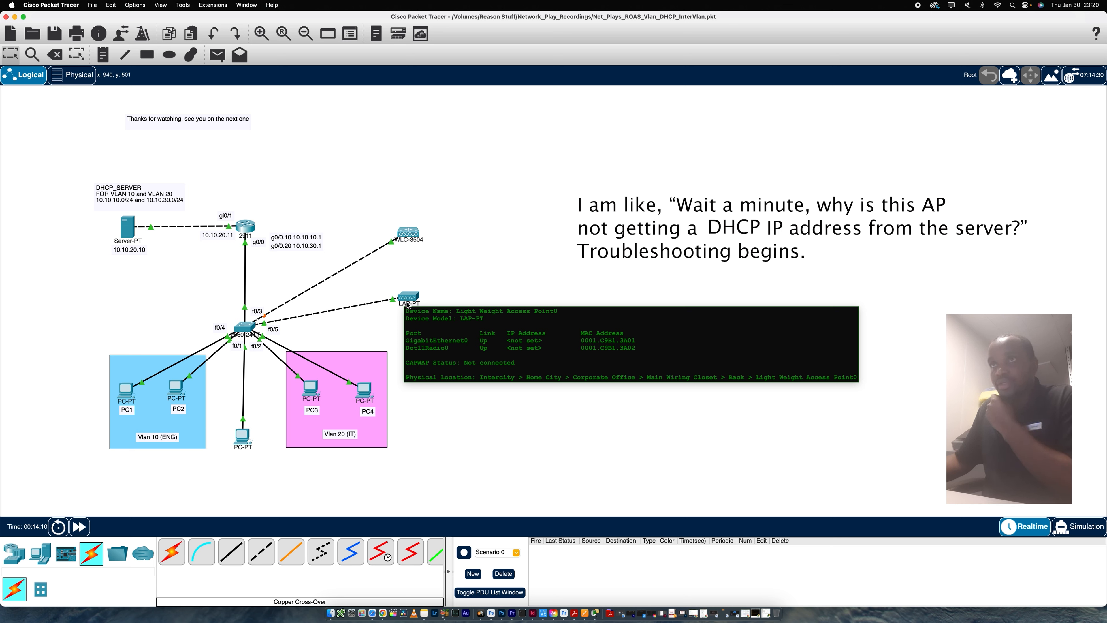
drag(408, 299, 415, 307)
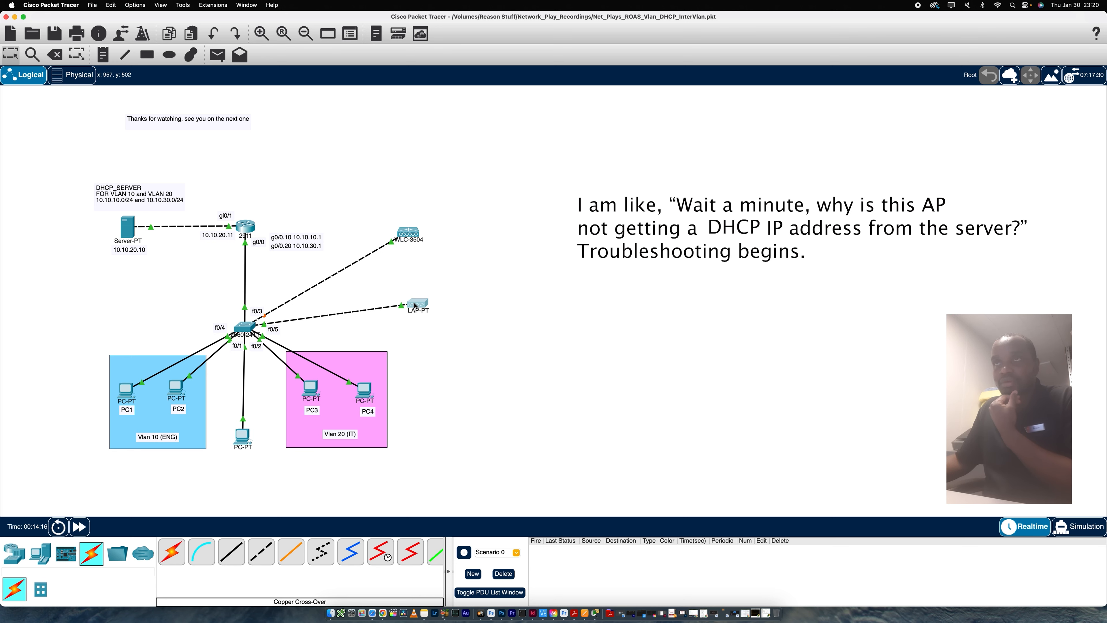
click(416, 306)
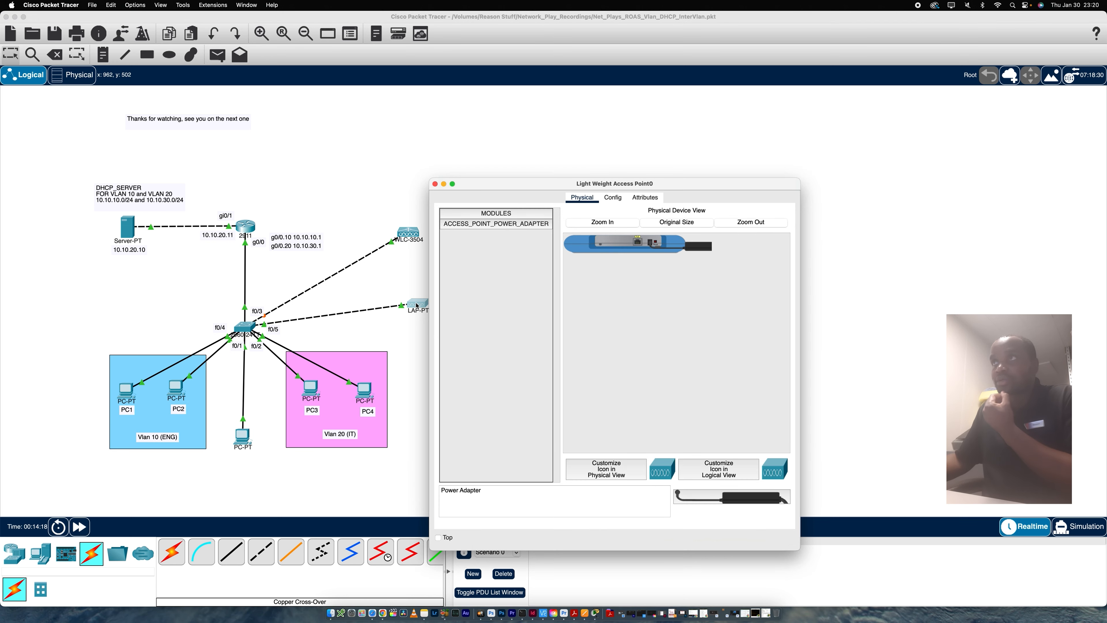
click(612, 198)
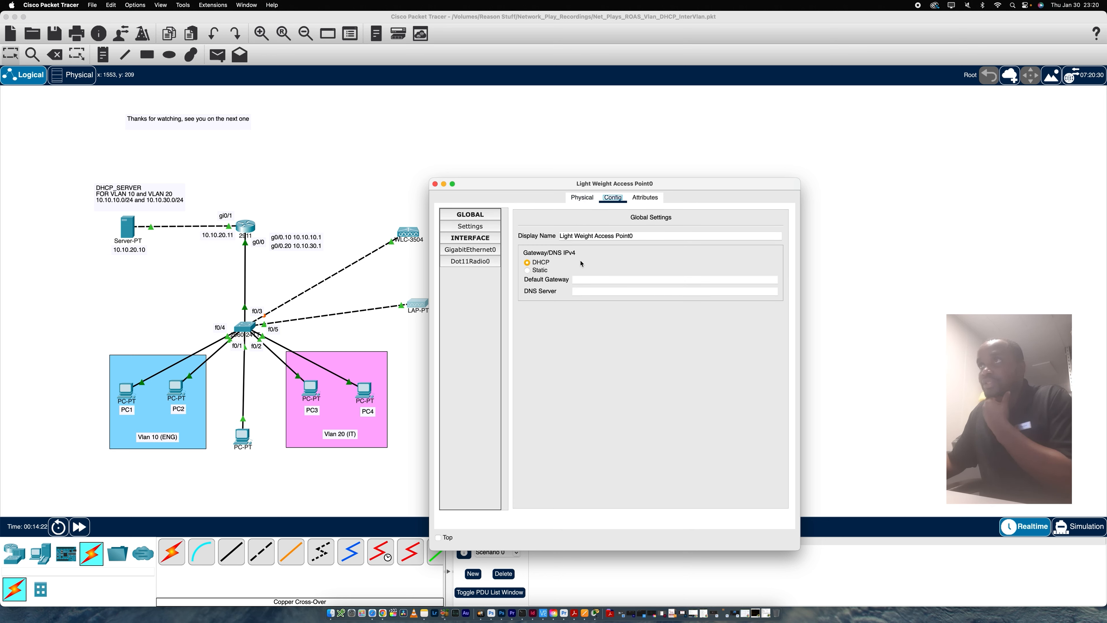
Switch the lightweight access point's gateway and DNS mode to Static and back to DHCP, and close its settings
click(527, 271)
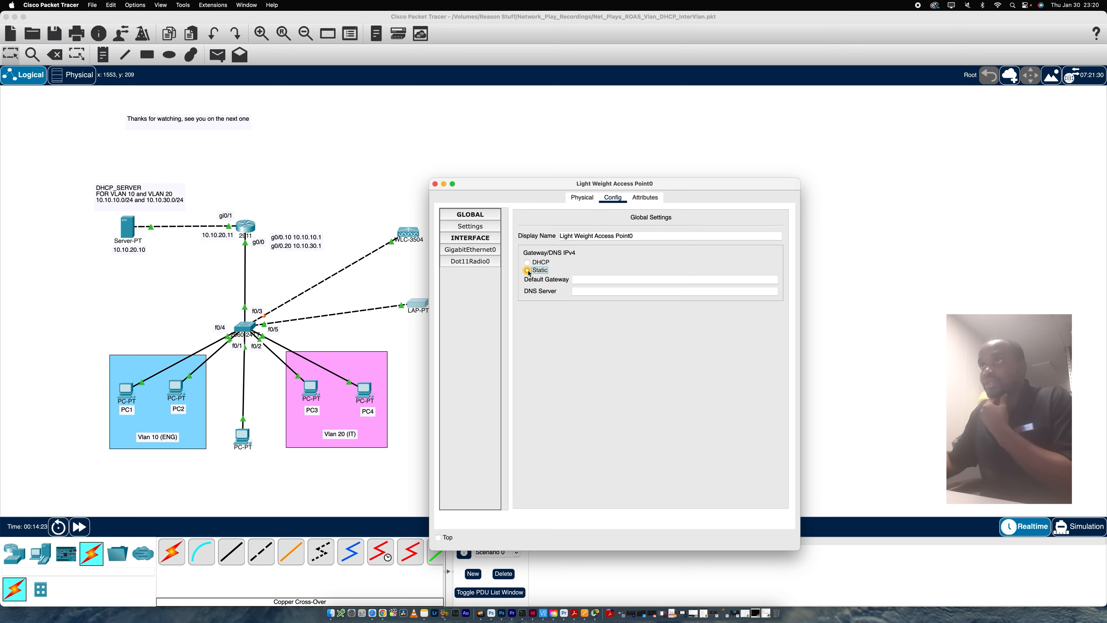
click(528, 263)
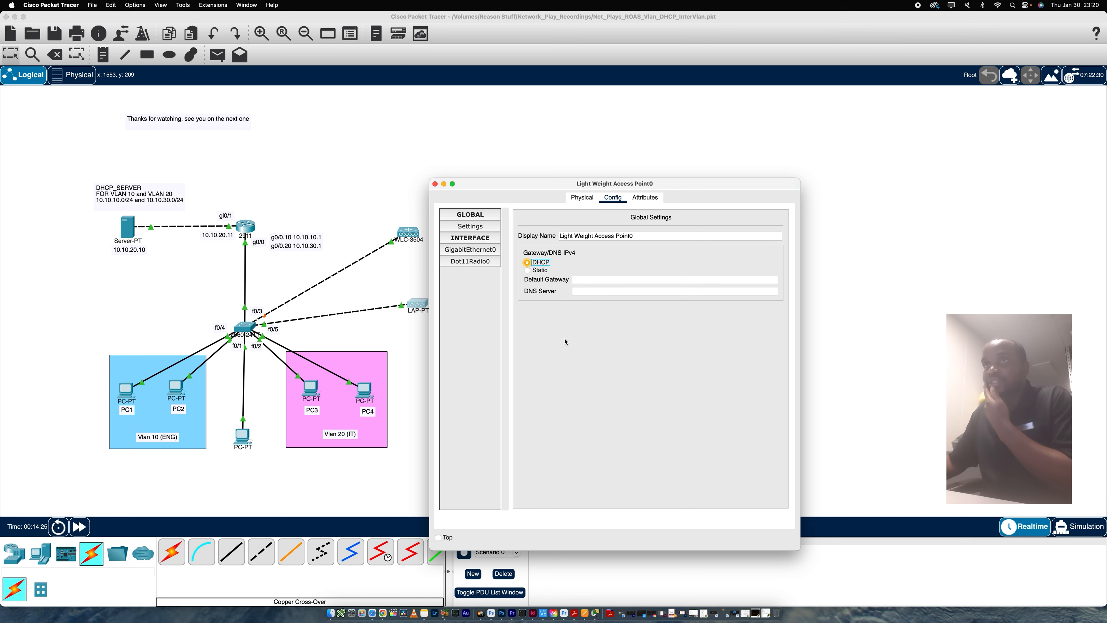
click(444, 185)
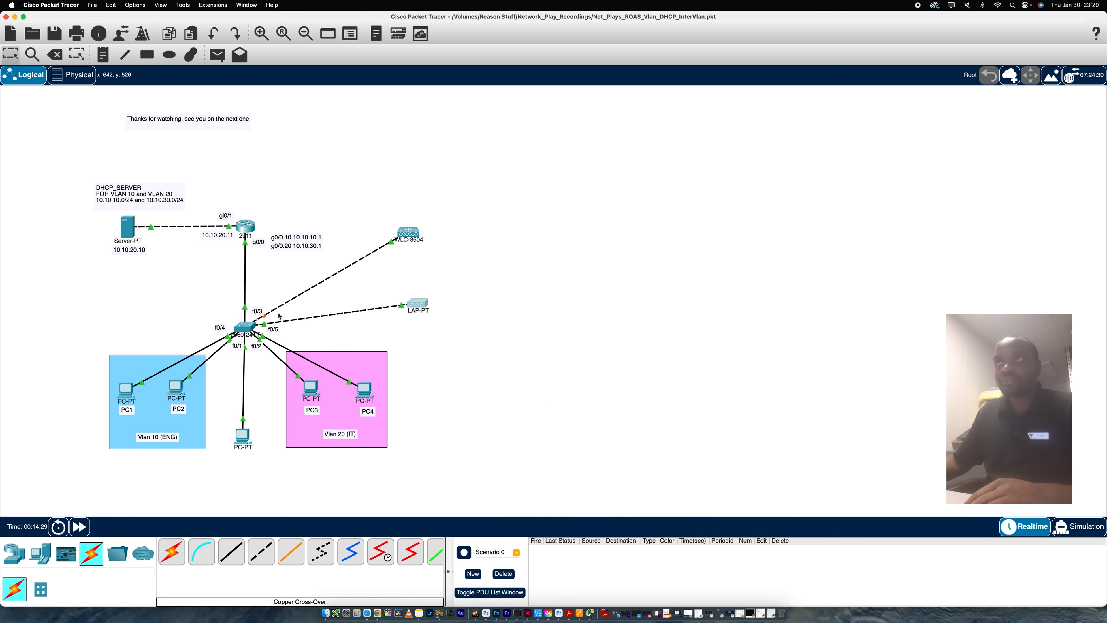
Ping 10.0.0.1 from the command prompt of the management PC below the switch
click(243, 437)
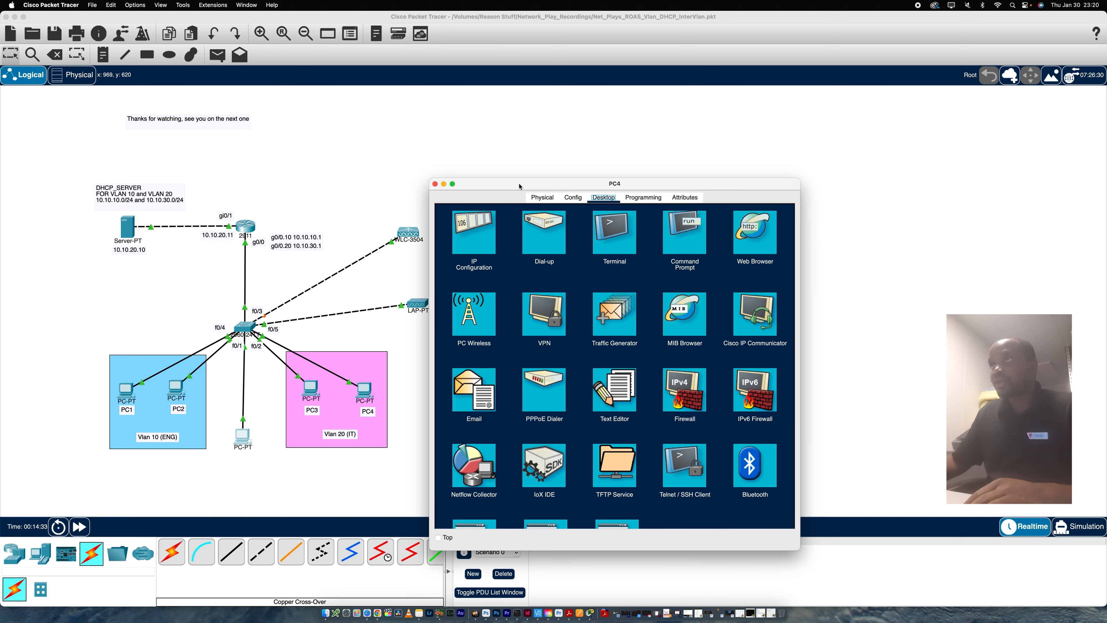
drag(519, 186, 520, 174)
click(684, 220)
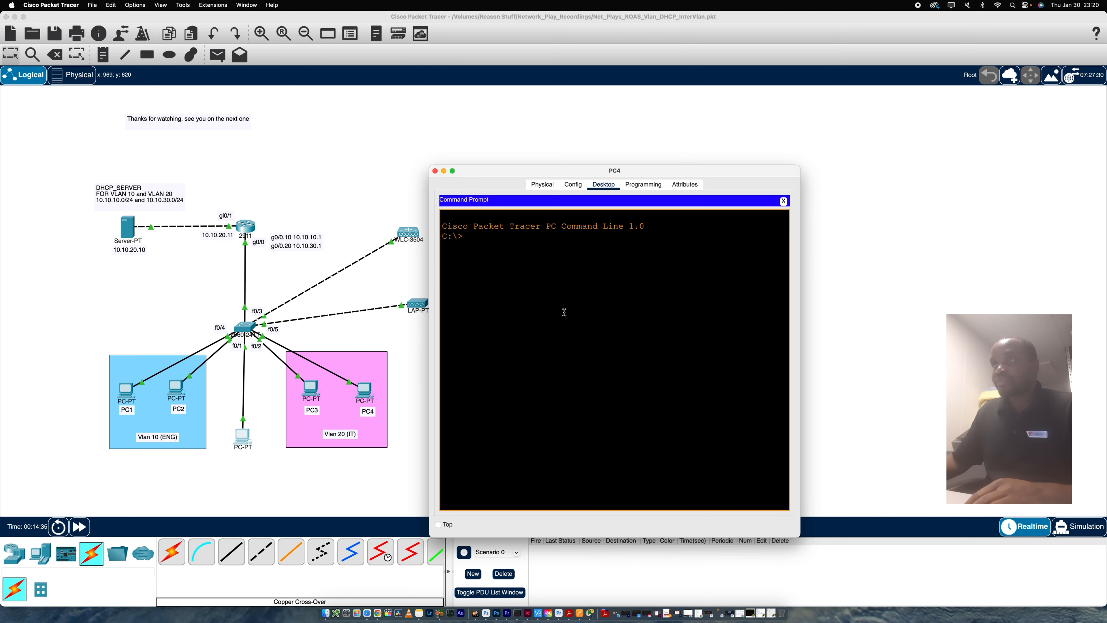
text(pi)
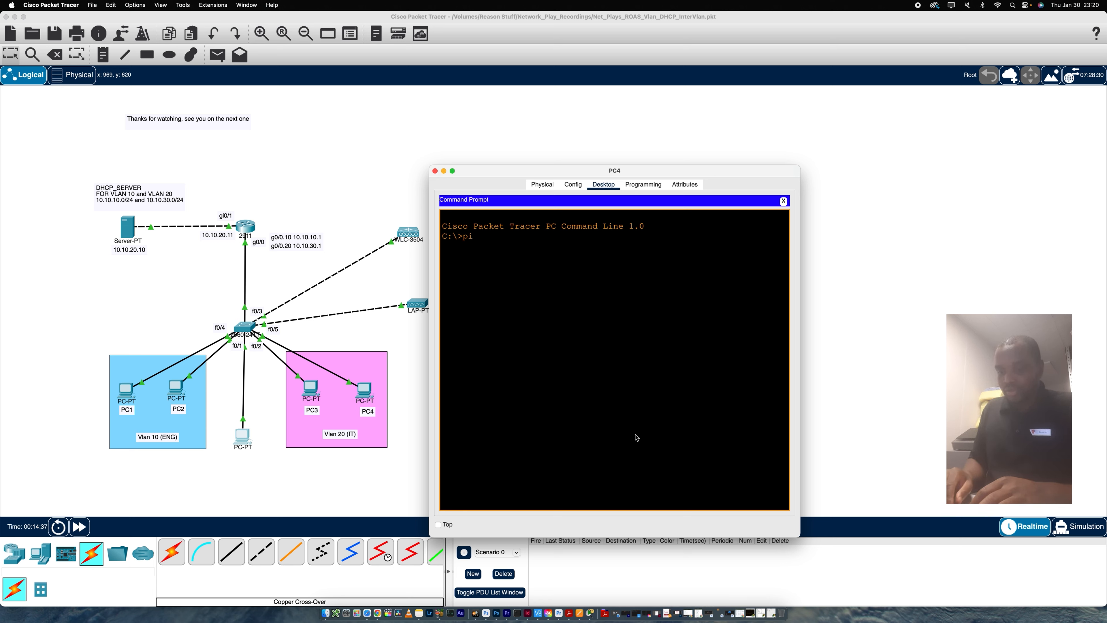
text(ng 1)
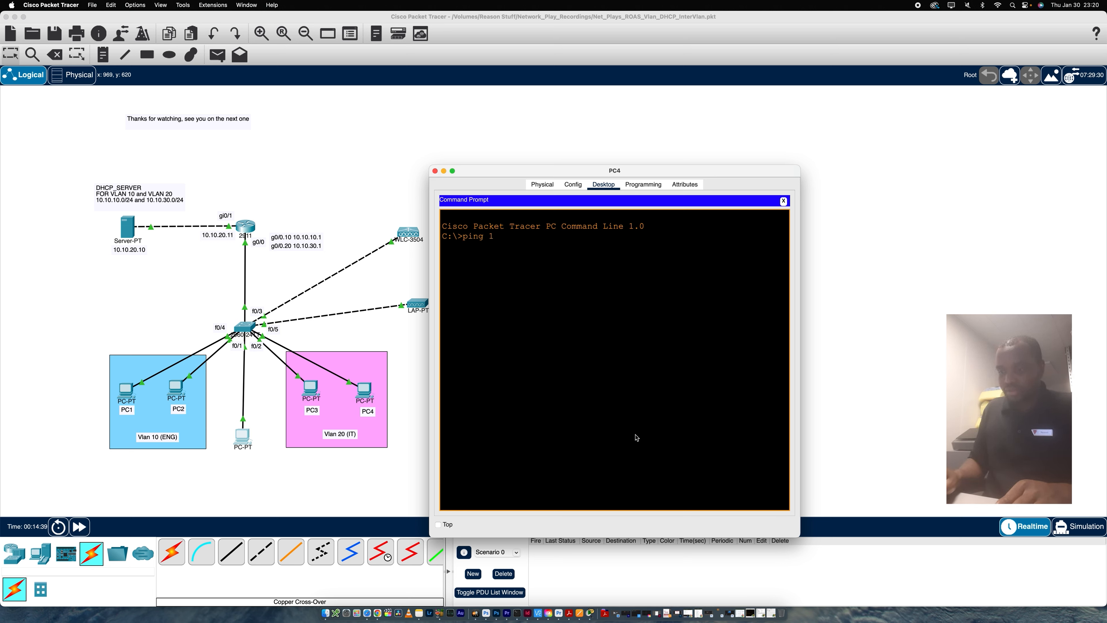
text(0.0.0)
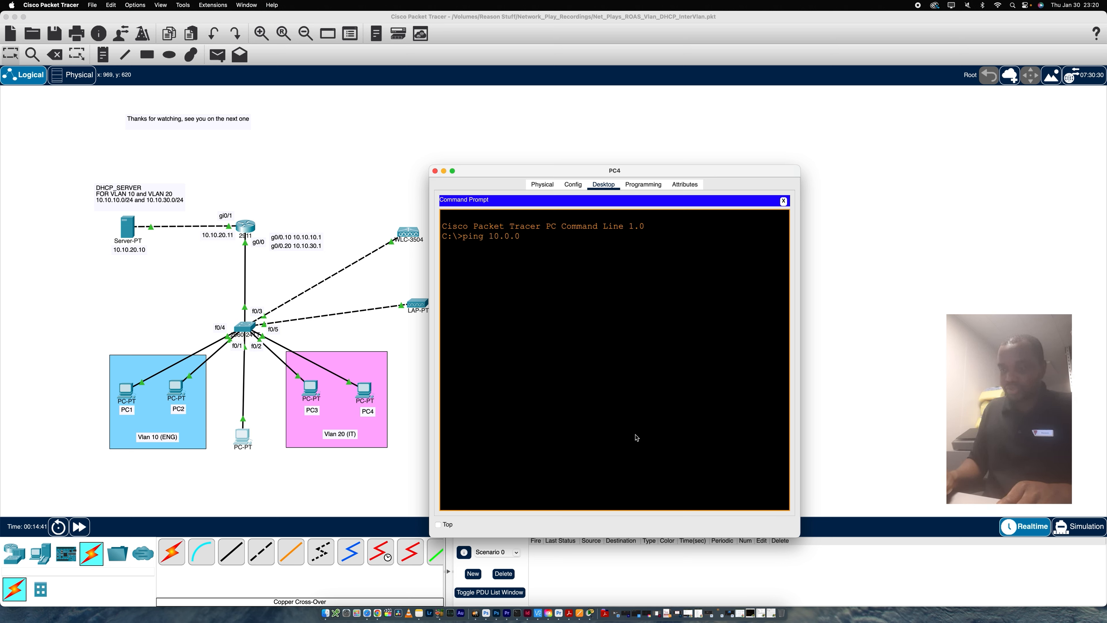
text(.1)
key(Return)
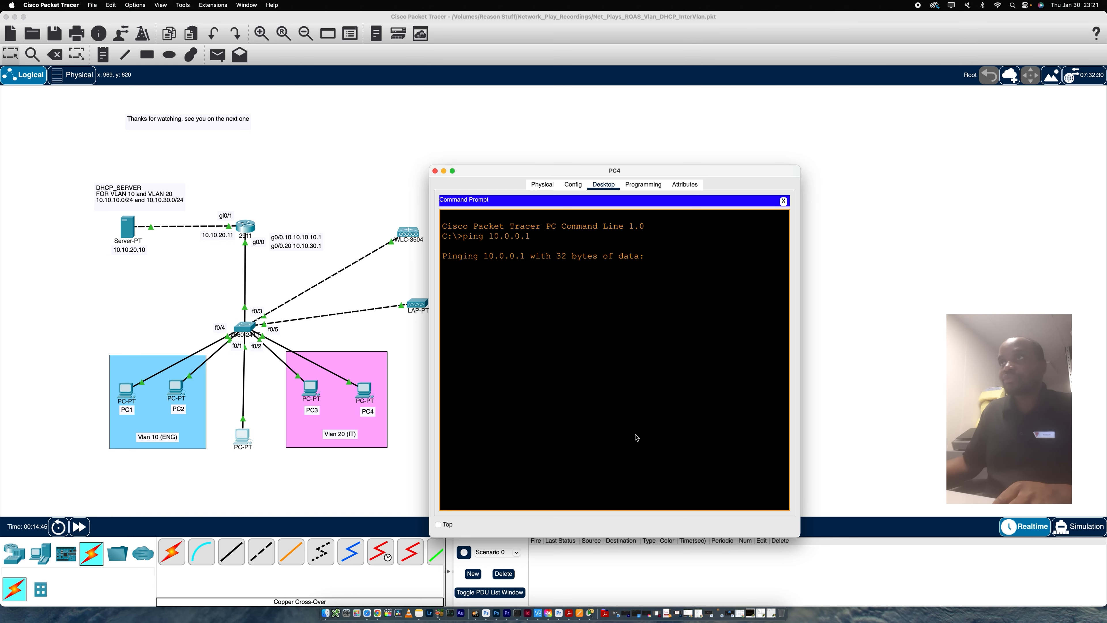
drag(514, 174, 565, 145)
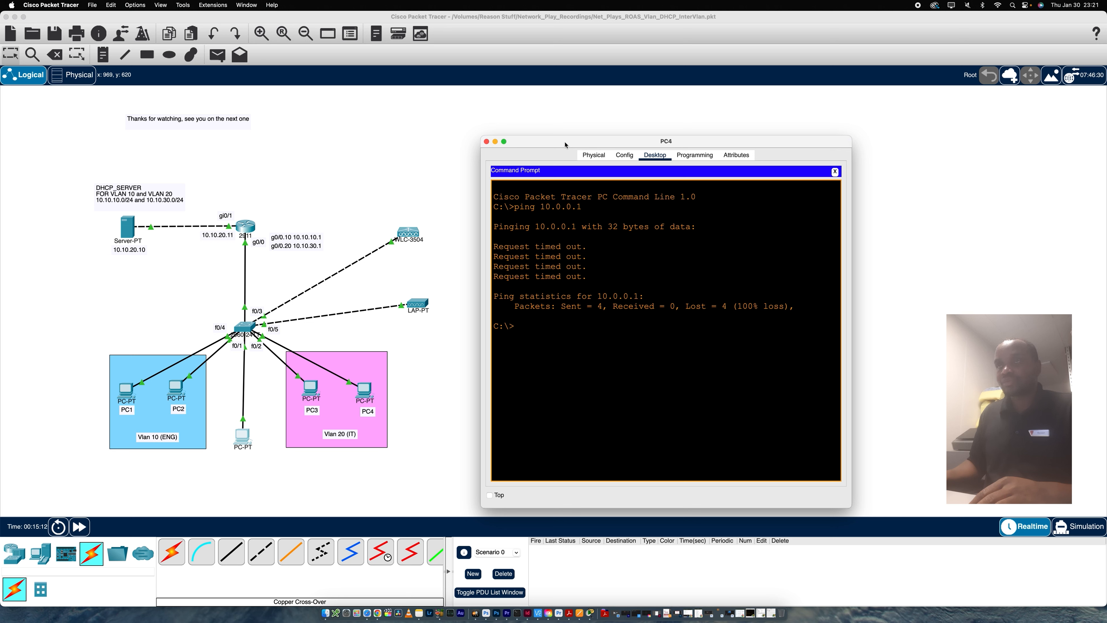
Ping 10.0.0.2 from the management PC
key(Up)
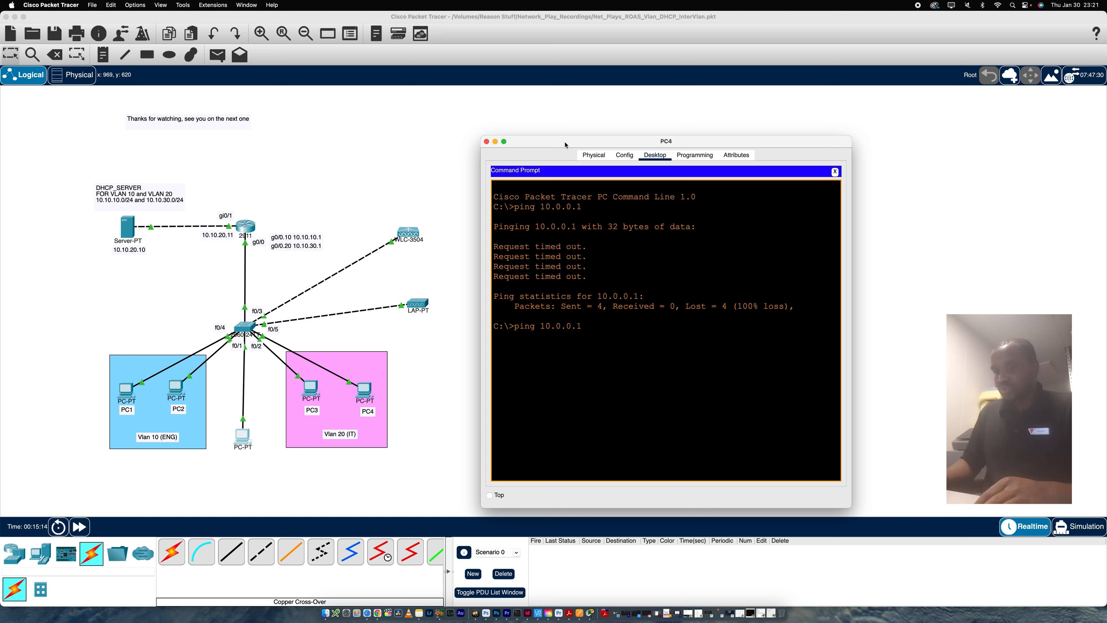
key(BackSpace)
text(2)
key(Return)
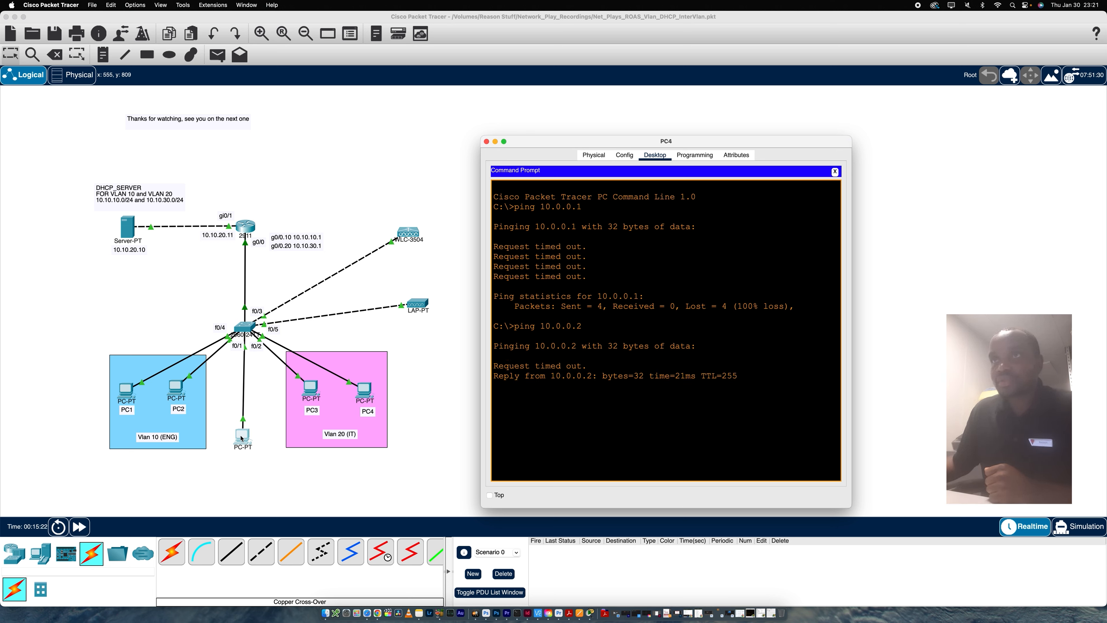
Reposition the management PC slightly lower and further right below the switch, and ping 10.0.0.1 again from its command prompt
drag(245, 436, 275, 461)
click(275, 461)
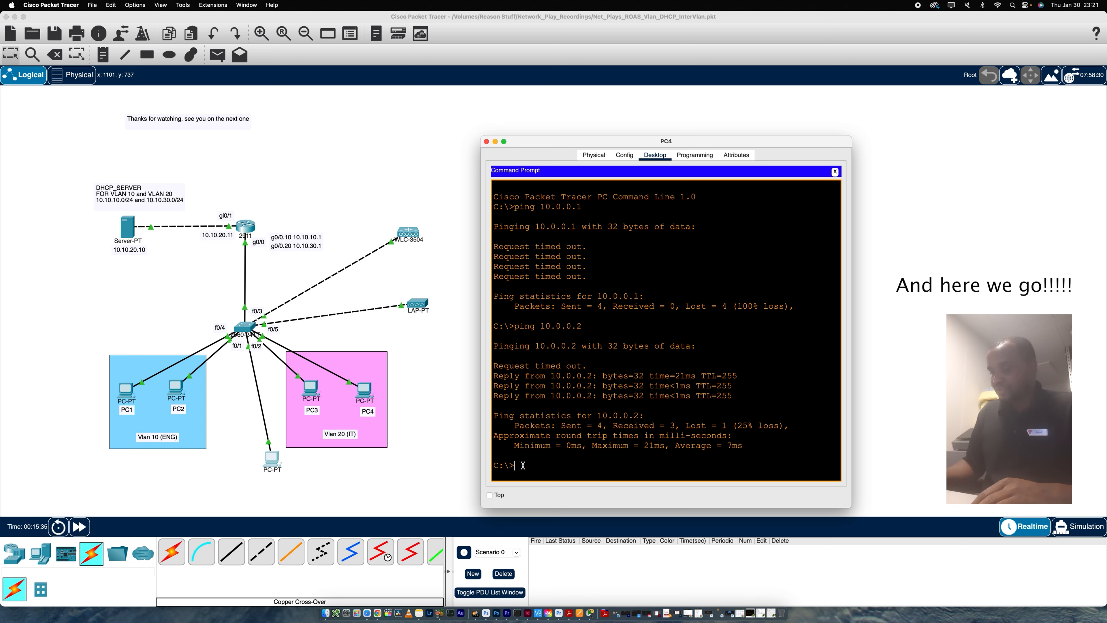
key(Up)
key(Return)
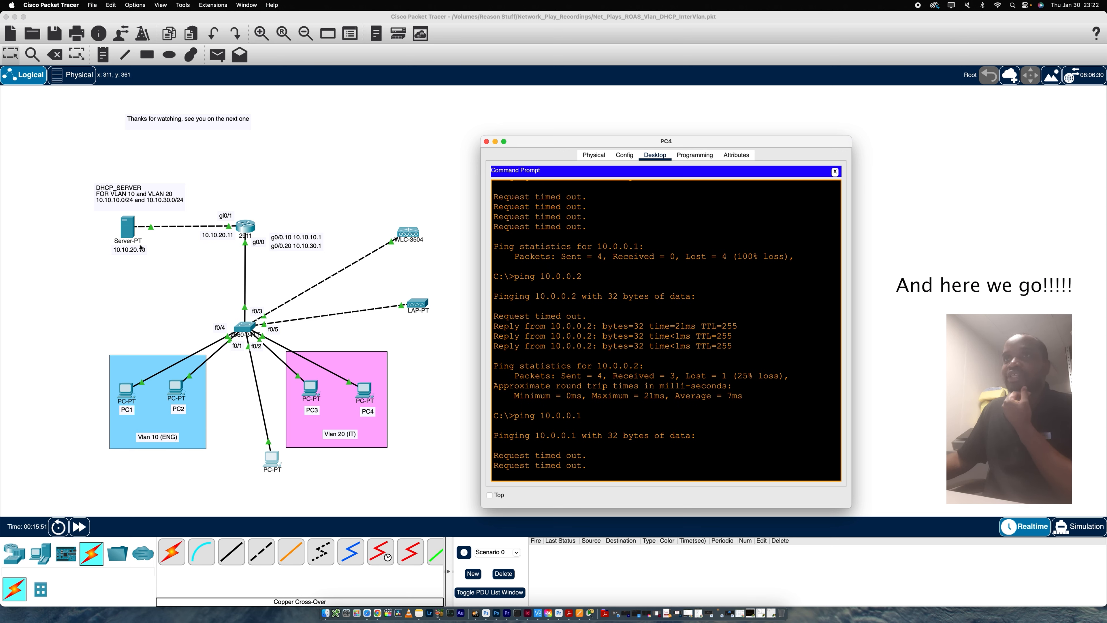
Run do show ip int br on the router and check the GigabitEthernet0/0.30 entry
click(246, 227)
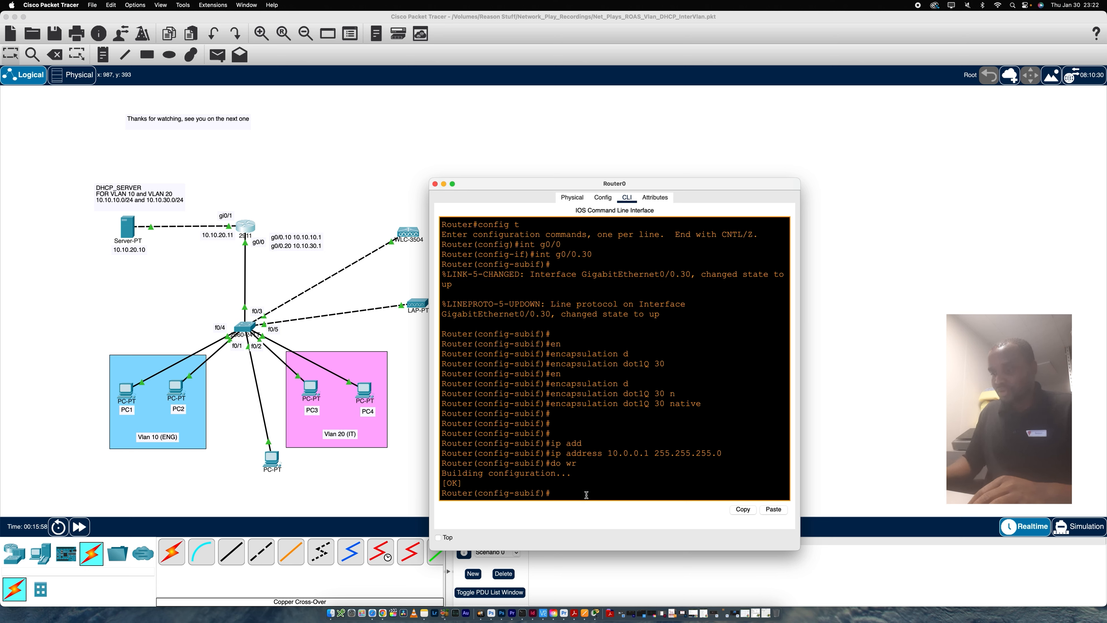
text(int)
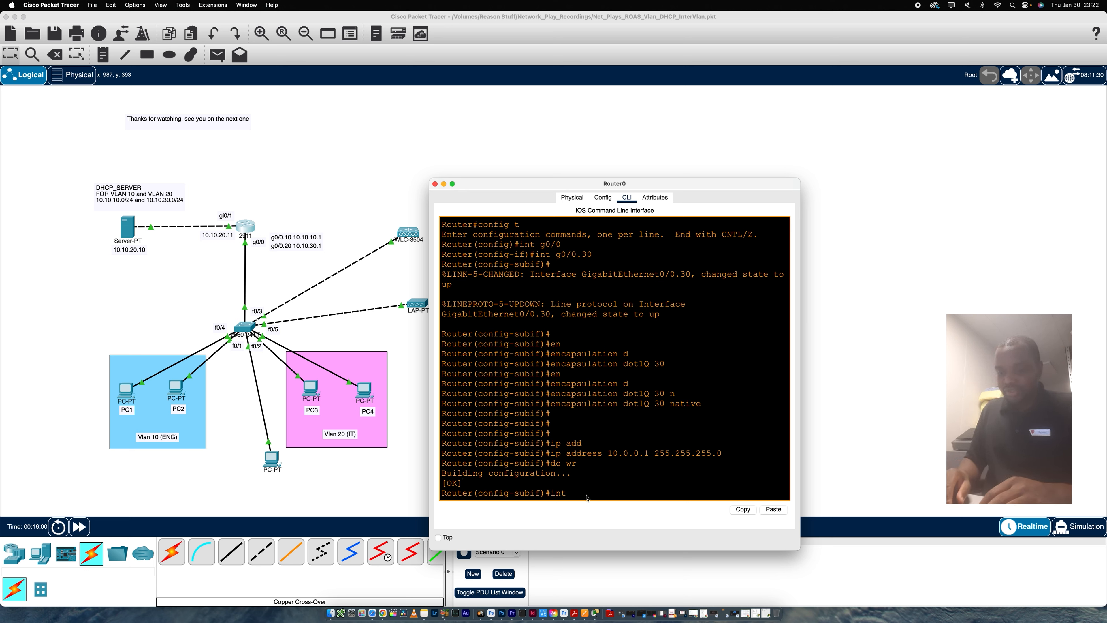
key(BackSpace)
key(BackSpace)
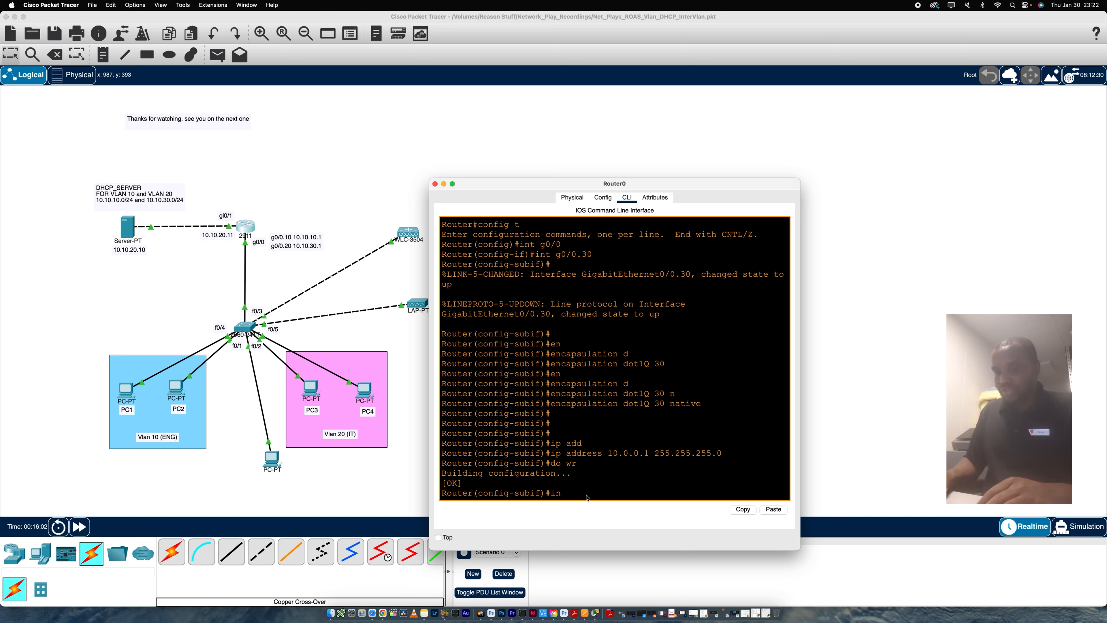
drag(804, 366, 995, 361)
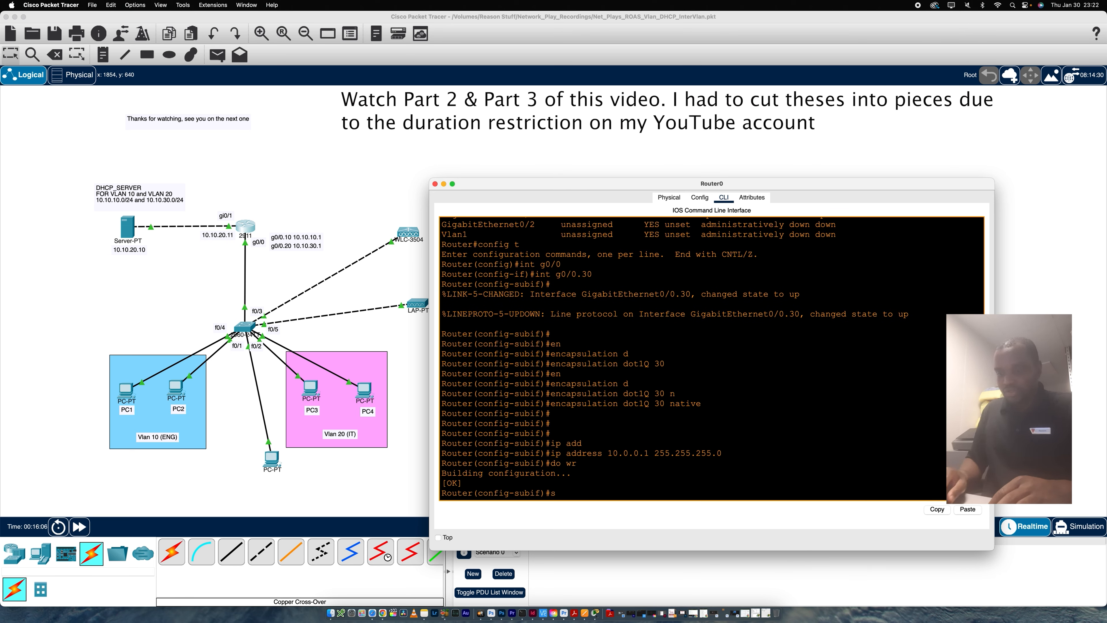
text(do)
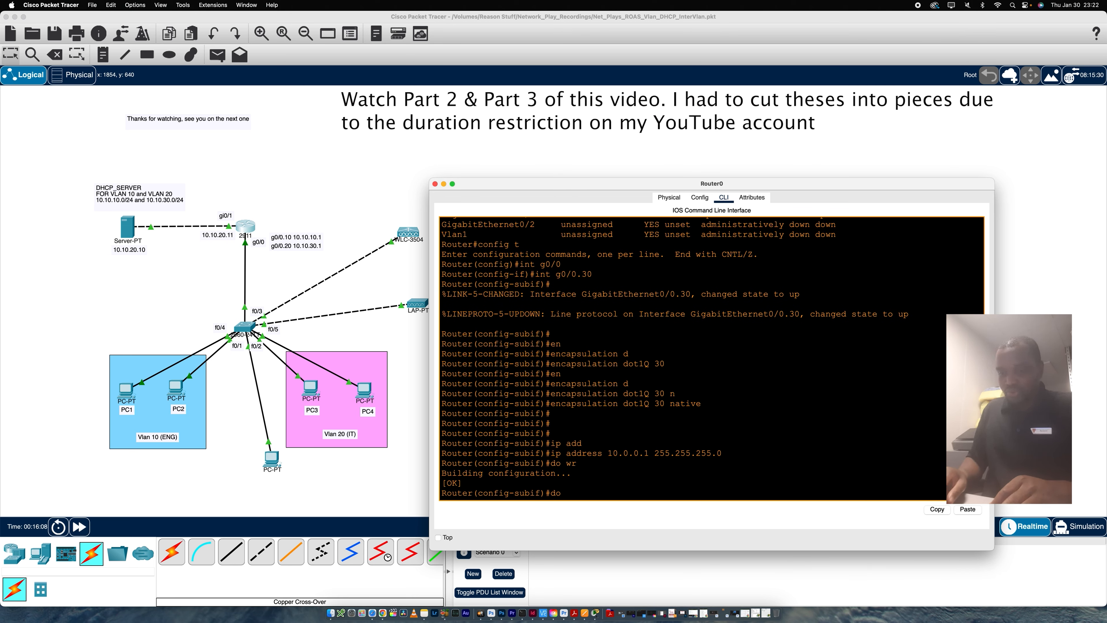
text( show ip )
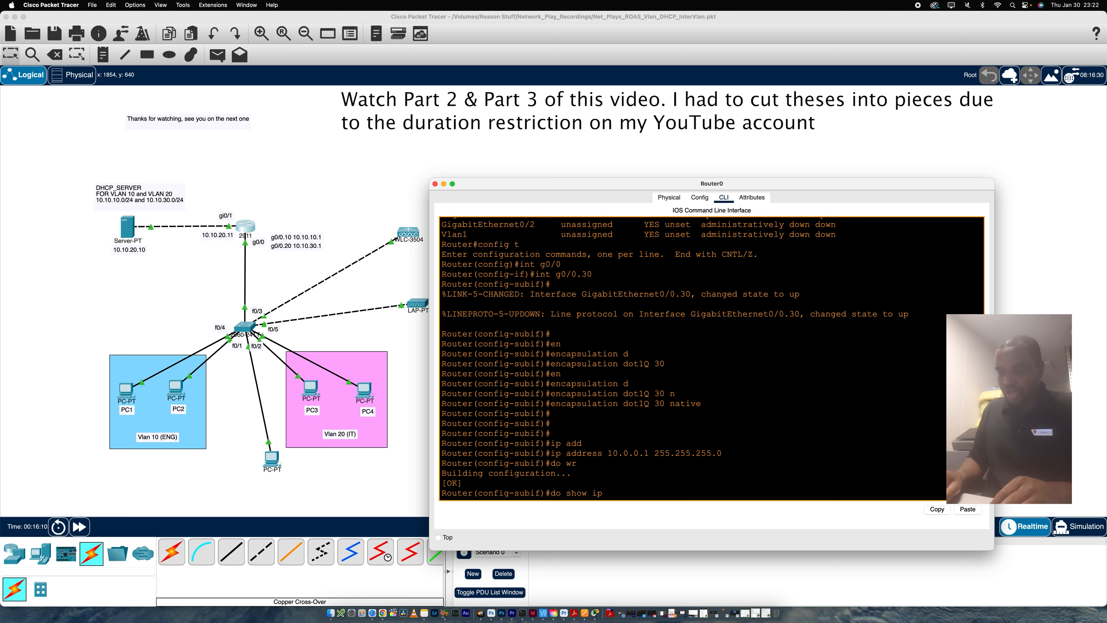
text(yn)
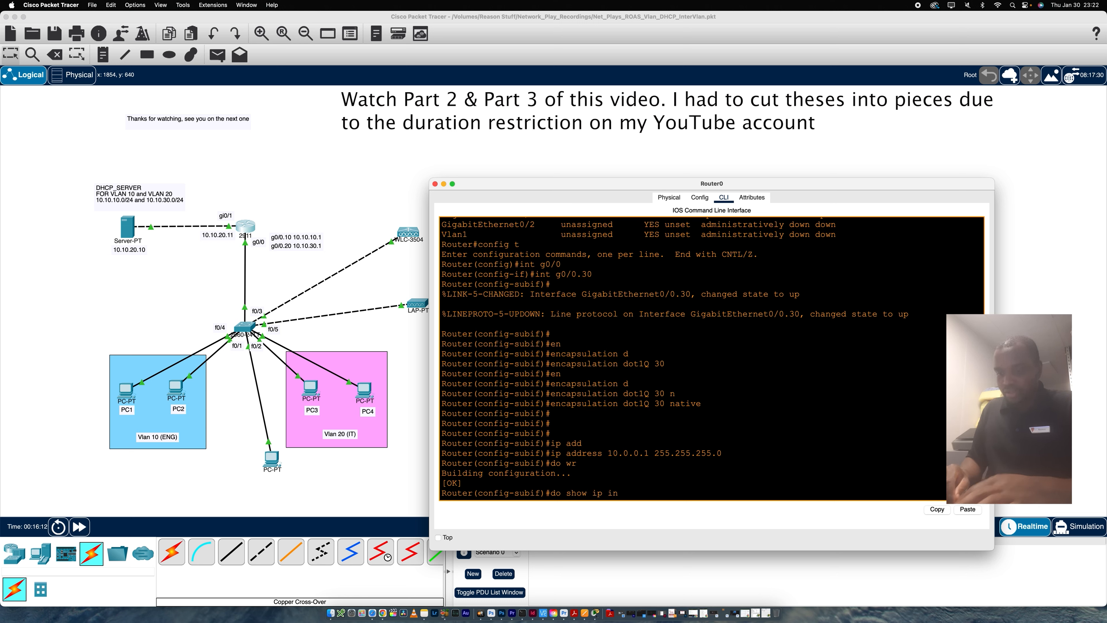
text(t br)
key(Return)
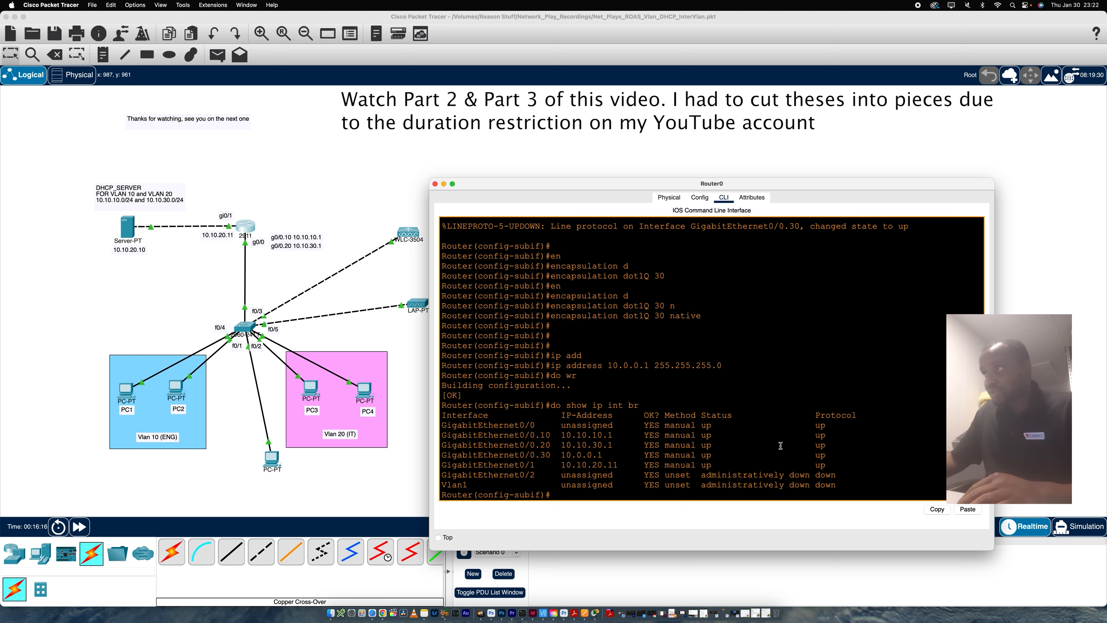
drag(821, 454, 439, 455)
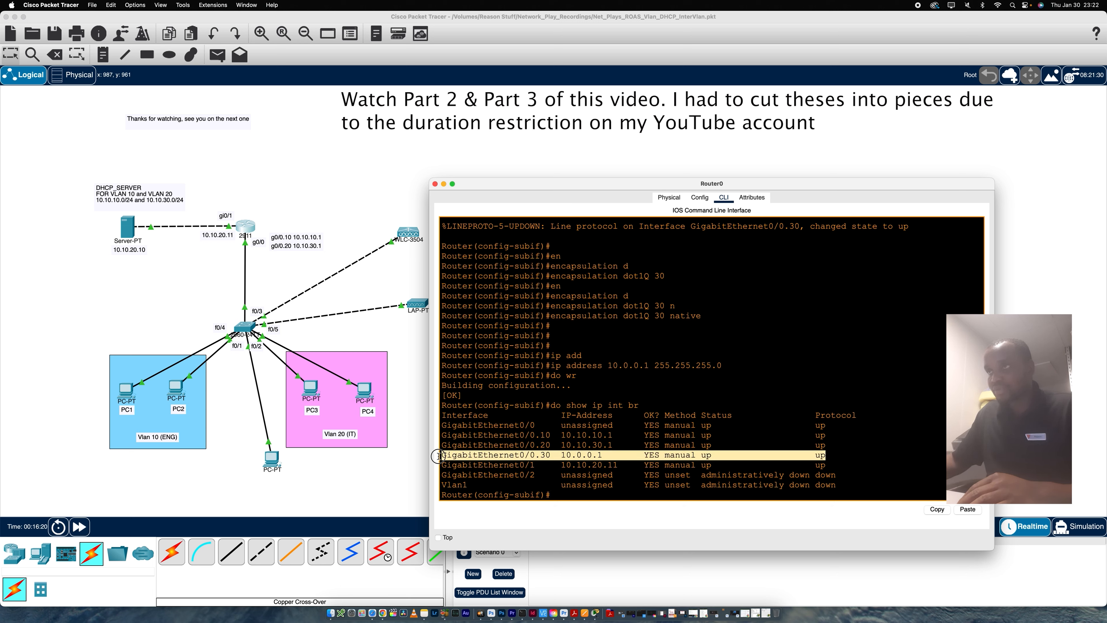
Begin an int command at the router's subinterface configuration prompt
click(556, 497)
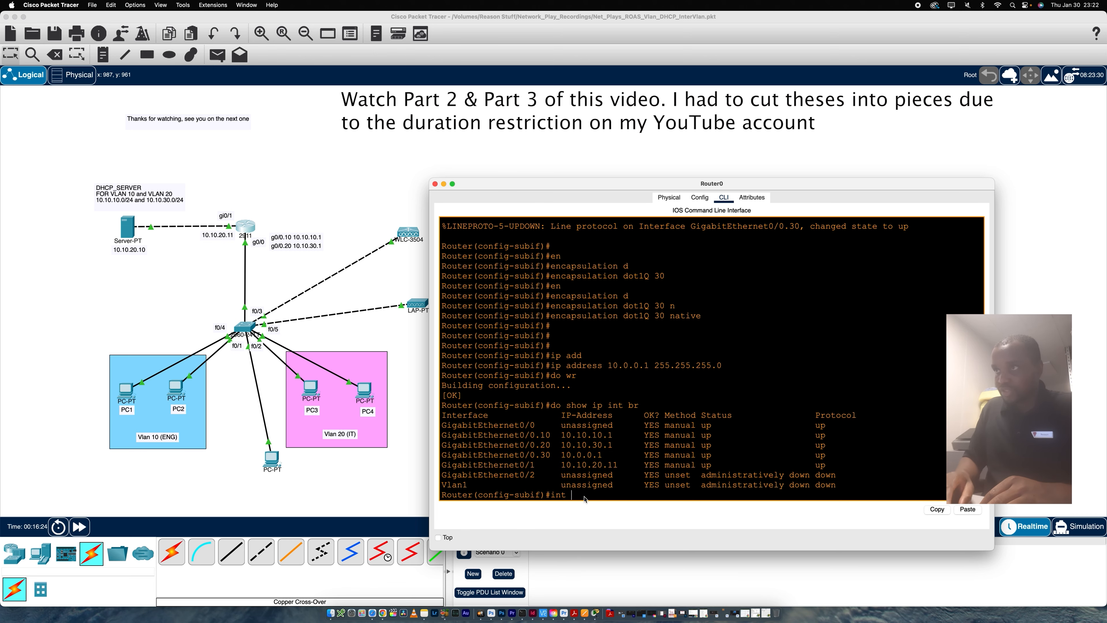
text(int)
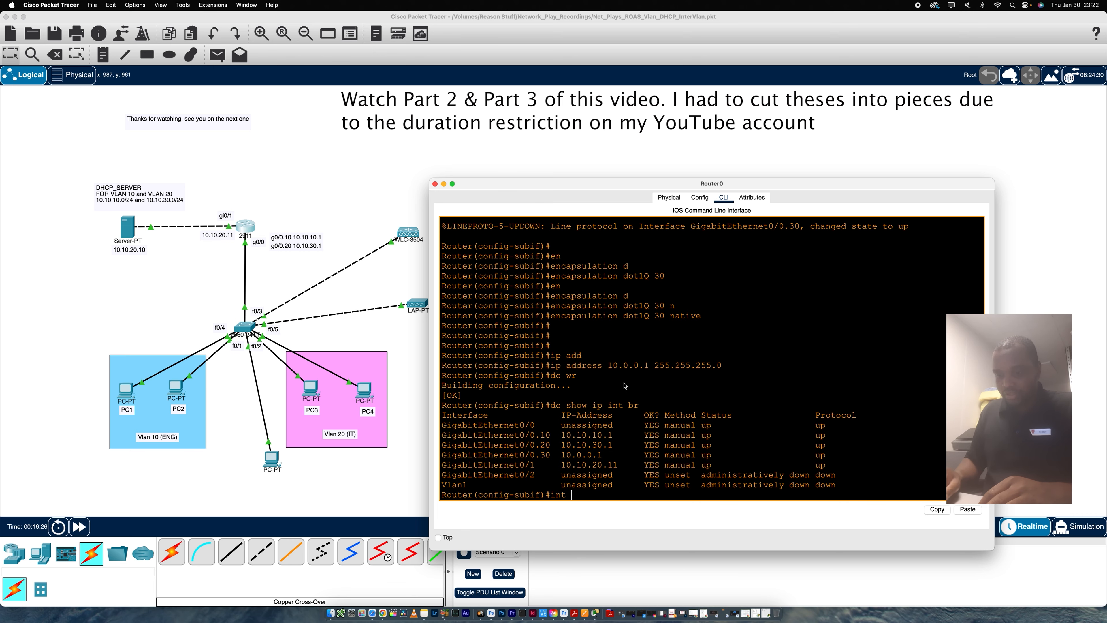